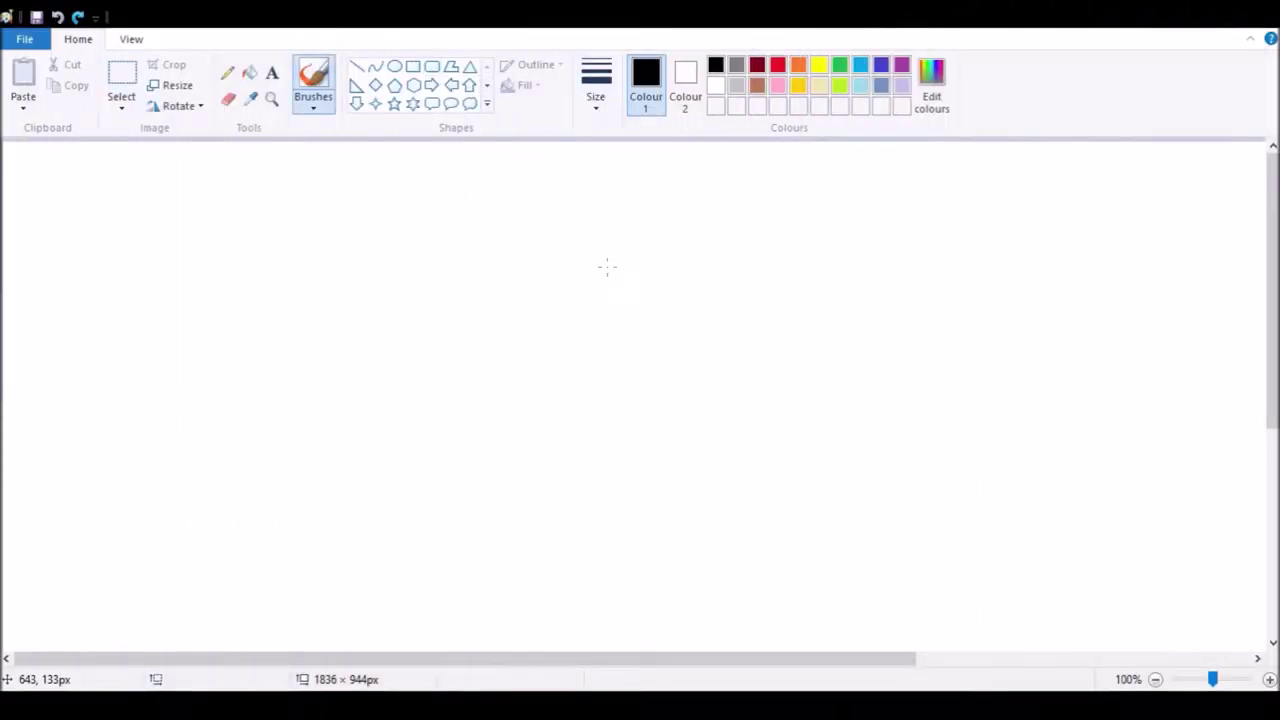
Paint the open eye in black near the middle of the canvas, erasing the excess around its pupil and redrawing the lower lid line.
drag(624, 303, 634, 336)
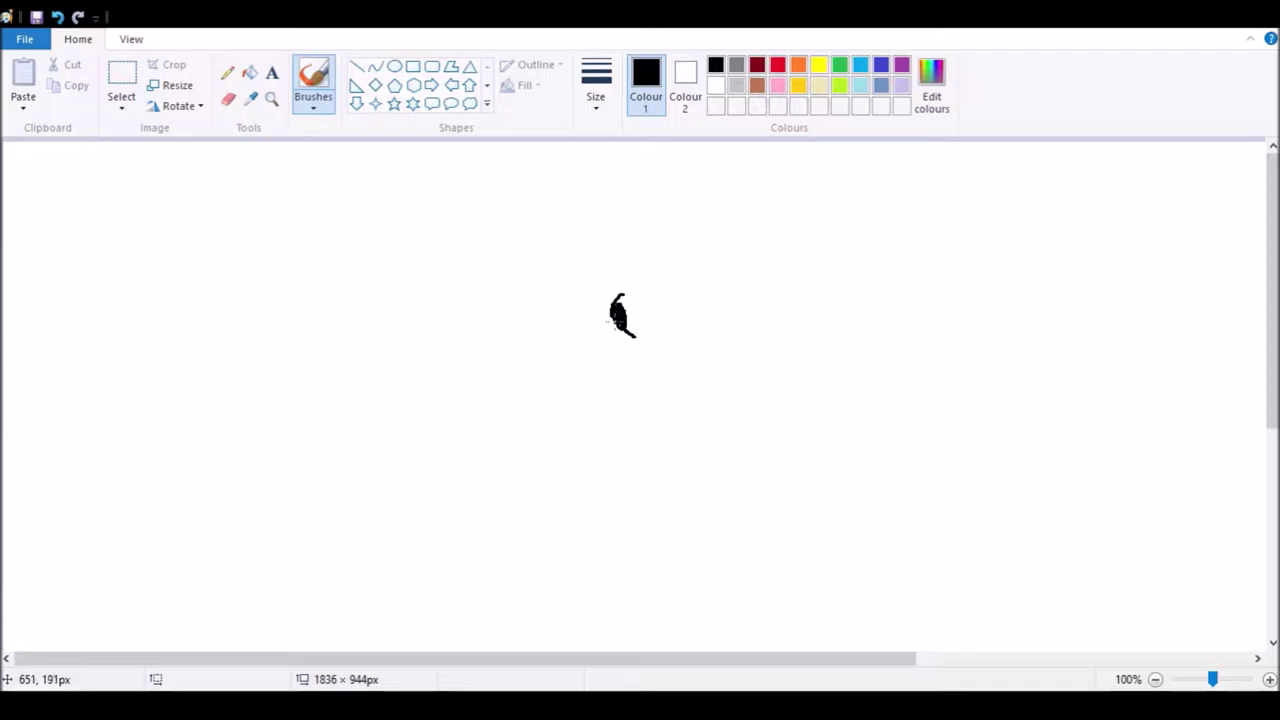
click(228, 99)
mouse_move(627, 295)
mouse_down()
mouse_move(628, 330)
mouse_move(622, 312)
mouse_up()
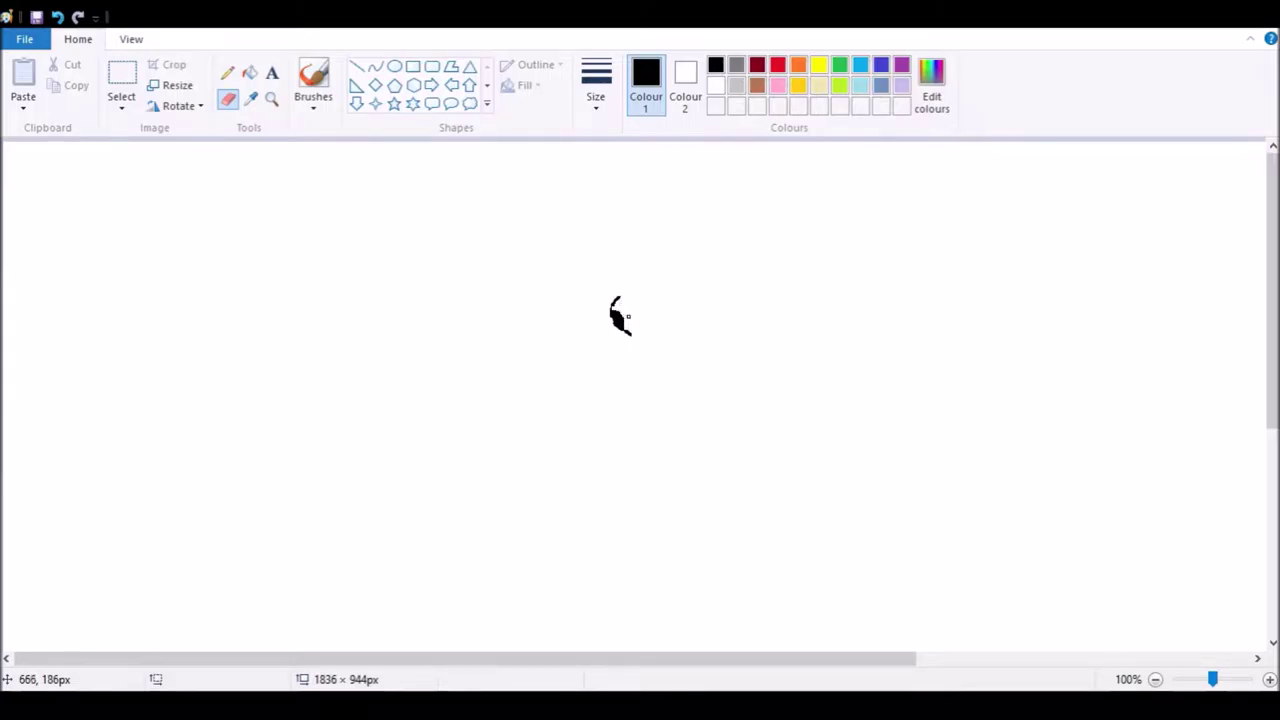
click(313, 85)
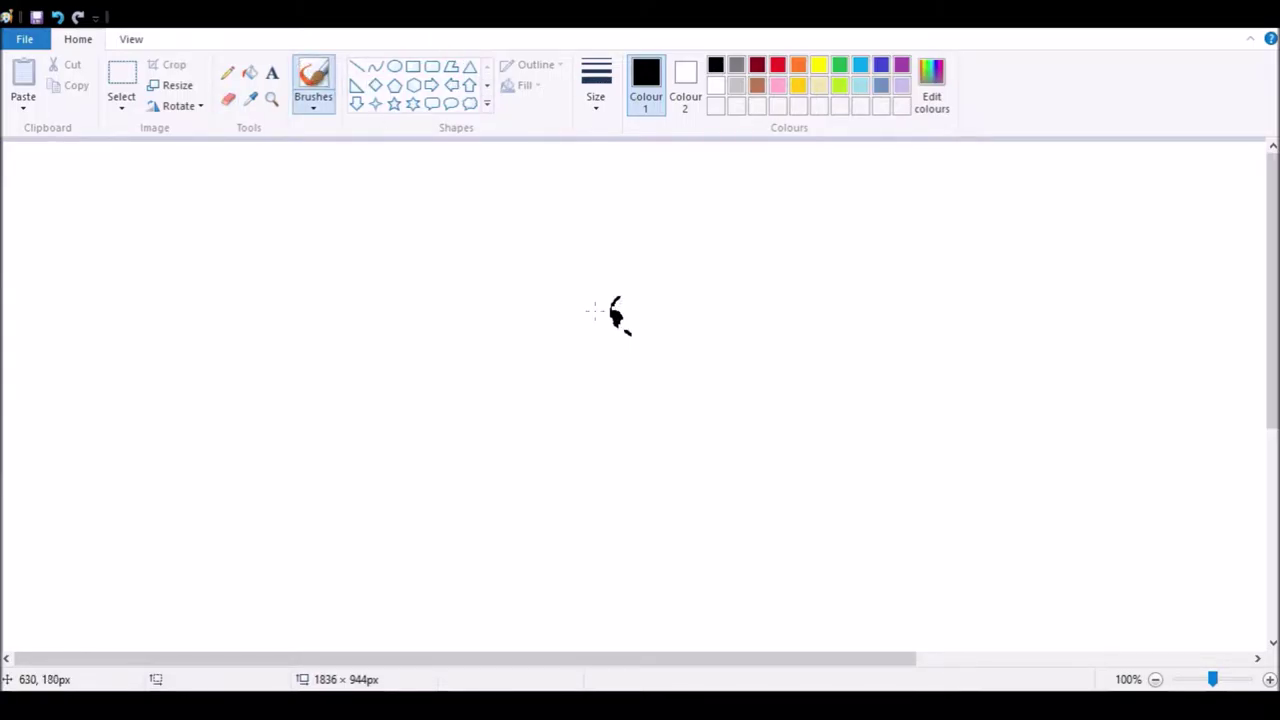
drag(613, 323, 626, 334)
Paint a short thick eyebrow above the open eye and a round nose below it, trimming the nose outline's upper edge.
drag(596, 298, 608, 282)
mouse_move(628, 349)
mouse_down()
mouse_move(654, 350)
mouse_move(652, 384)
mouse_move(607, 365)
mouse_up()
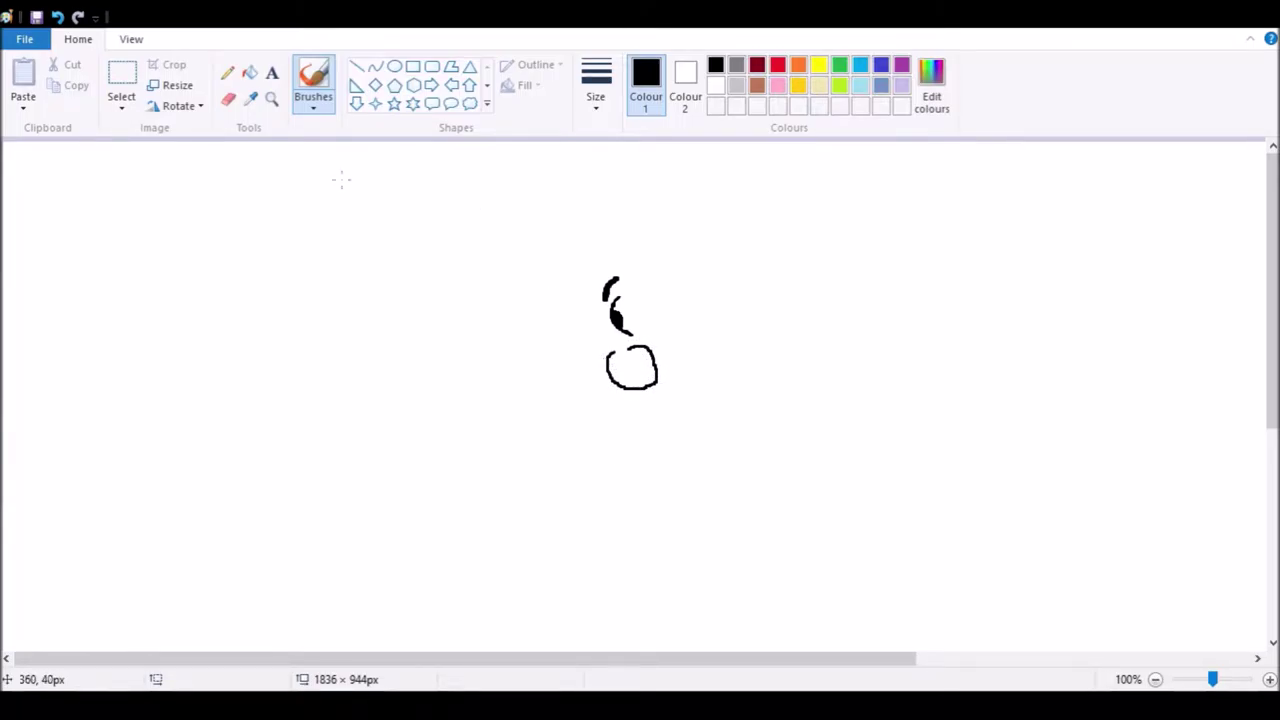
click(228, 98)
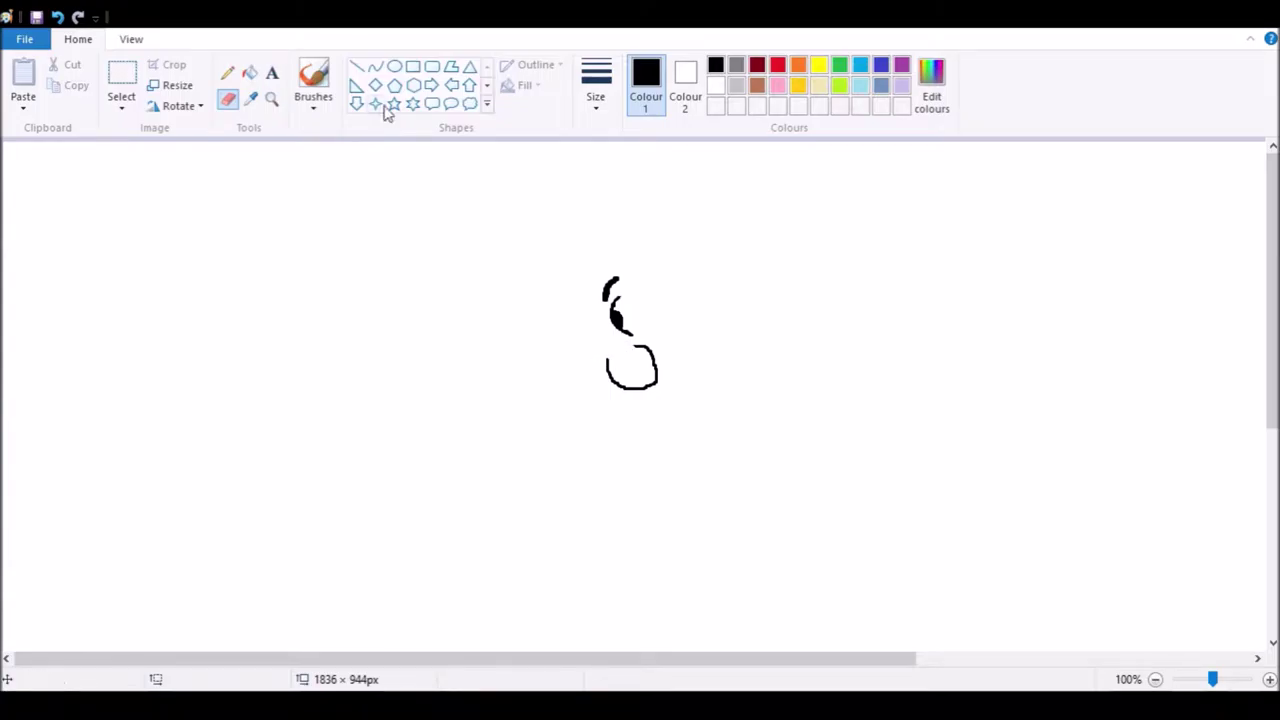
click(313, 80)
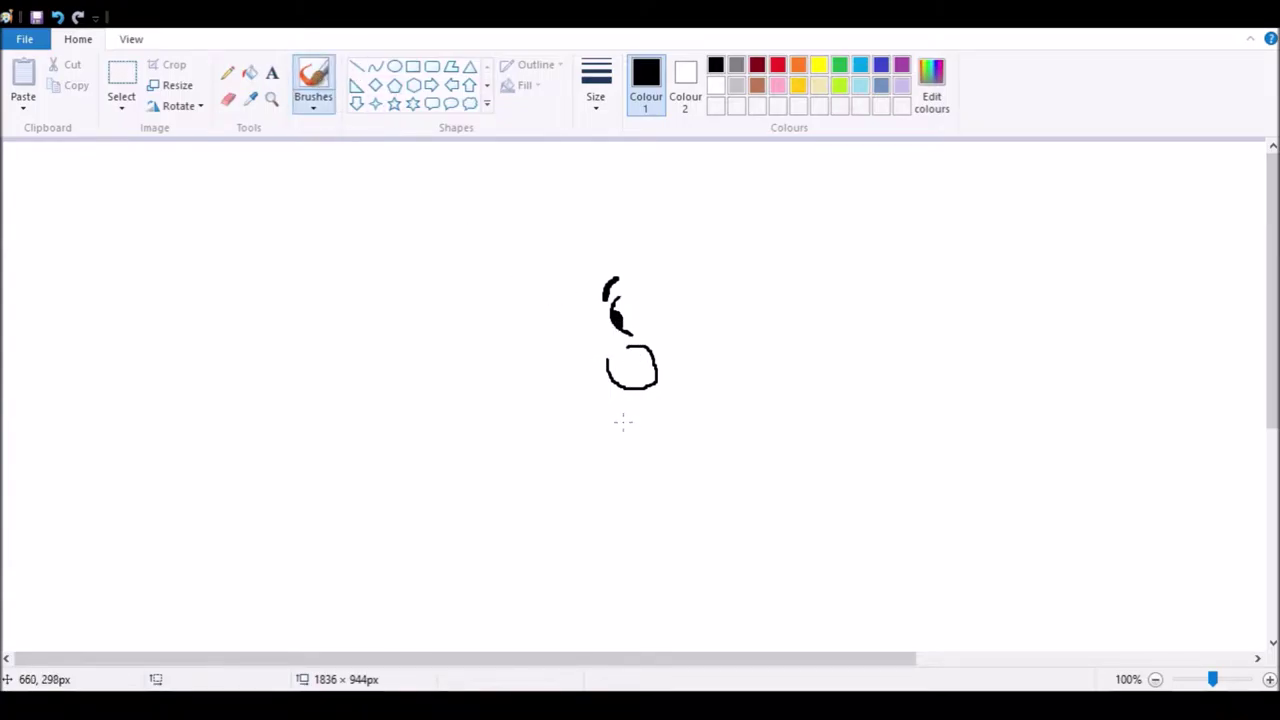
Paint a thick slanted brow for the squinting eye to the left of the open eye, cleaning its edges with the eraser.
mouse_move(590, 324)
mouse_down()
mouse_move(575, 306)
mouse_move(534, 302)
mouse_move(590, 326)
mouse_move(546, 302)
mouse_up()
click(228, 100)
click(314, 88)
click(314, 88)
click(228, 100)
drag(569, 317, 590, 320)
click(314, 90)
Draw the closed-eye arc with a small hook under the slanted brow, and add two short wrinkle lines beside the brow's outer end.
drag(589, 324, 587, 331)
mouse_move(588, 337)
mouse_down()
mouse_move(576, 324)
mouse_move(556, 338)
mouse_up()
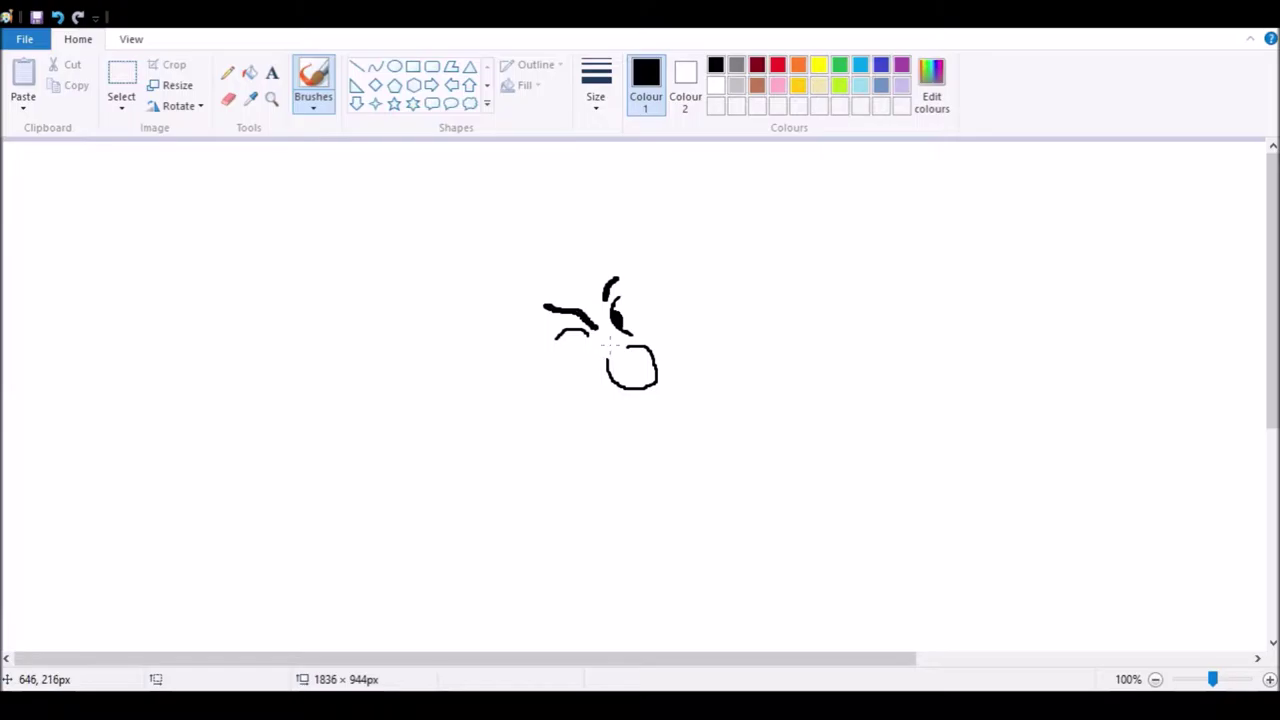
drag(547, 335, 538, 333)
drag(522, 296, 523, 316)
Draw two parallel wavy upper-lip lines running left from the nose, tidying the lower line with the eraser.
drag(606, 367, 520, 373)
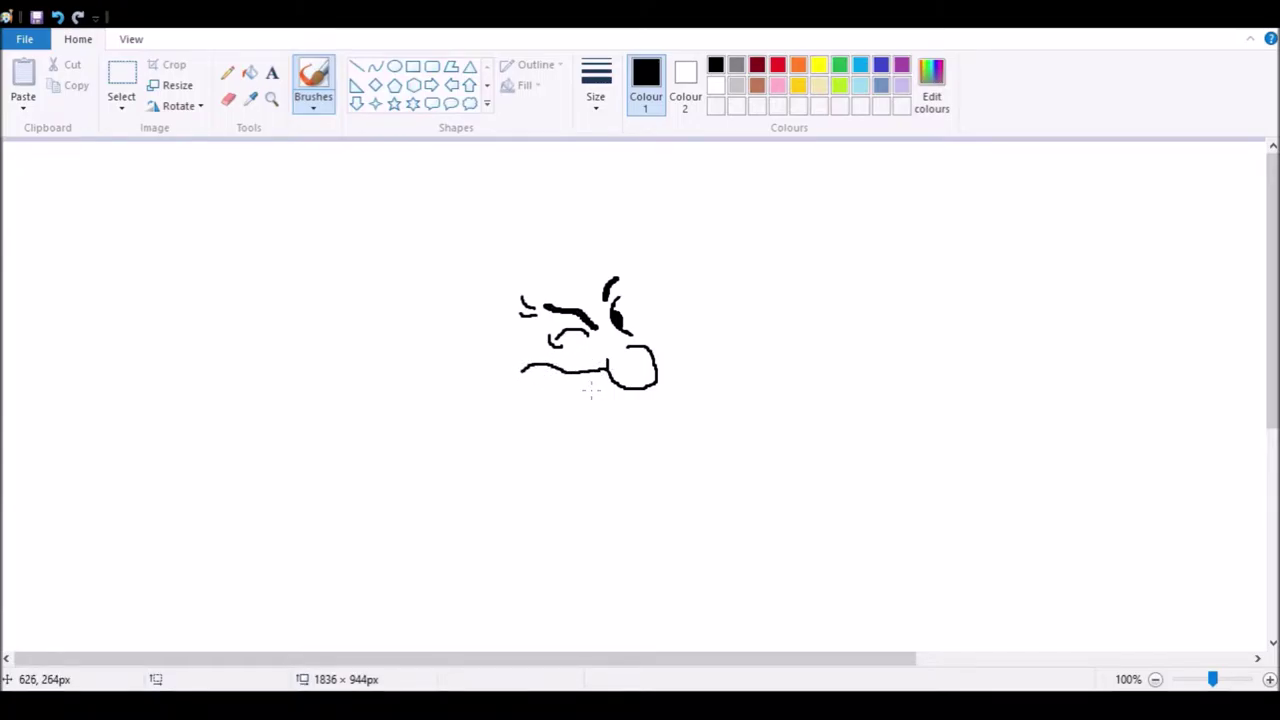
drag(606, 372, 527, 379)
click(228, 99)
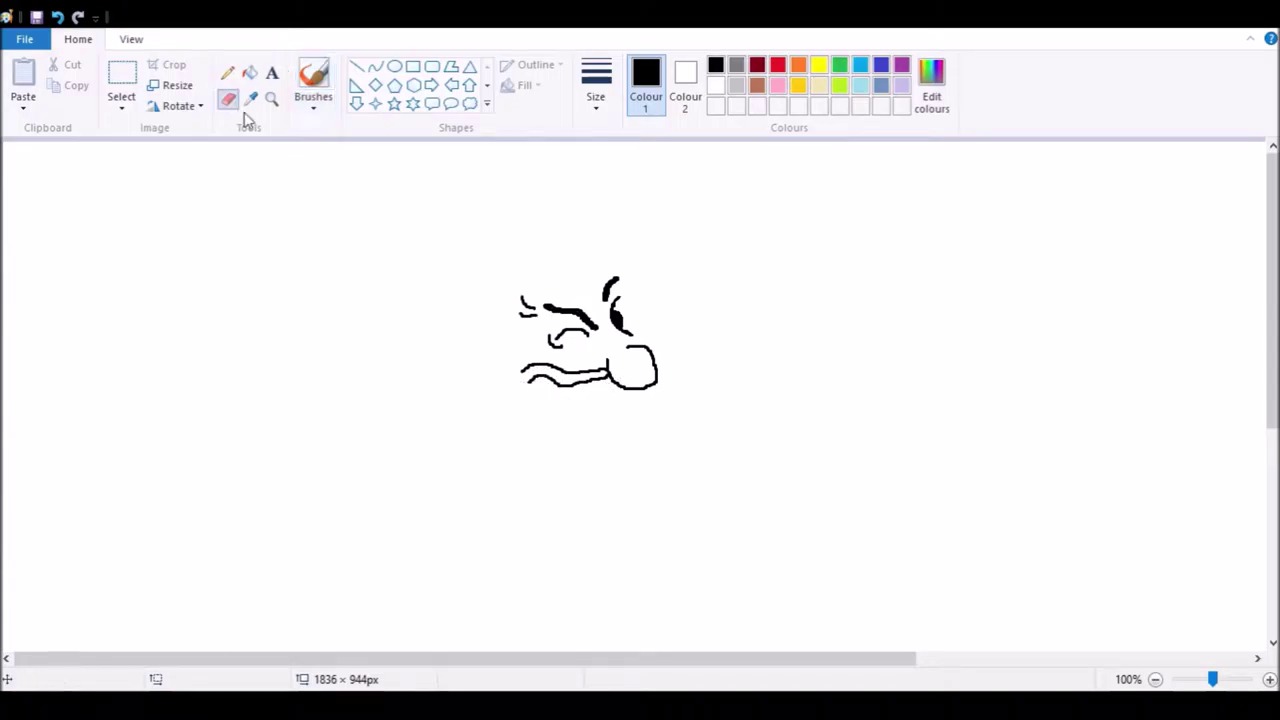
drag(530, 379, 606, 374)
click(313, 80)
Outline a wide open mouth below the upper lip, erasing the rough first lines and repainting its top, sides and bottom.
mouse_move(608, 374)
mouse_down()
mouse_move(537, 377)
mouse_move(602, 382)
mouse_move(543, 390)
mouse_move(607, 406)
mouse_move(574, 458)
mouse_move(540, 398)
mouse_up()
click(228, 98)
mouse_move(576, 456)
mouse_down()
mouse_move(556, 446)
mouse_move(586, 458)
mouse_move(587, 435)
mouse_move(602, 430)
mouse_up()
mouse_move(546, 392)
mouse_down()
mouse_move(533, 388)
mouse_move(601, 382)
mouse_up()
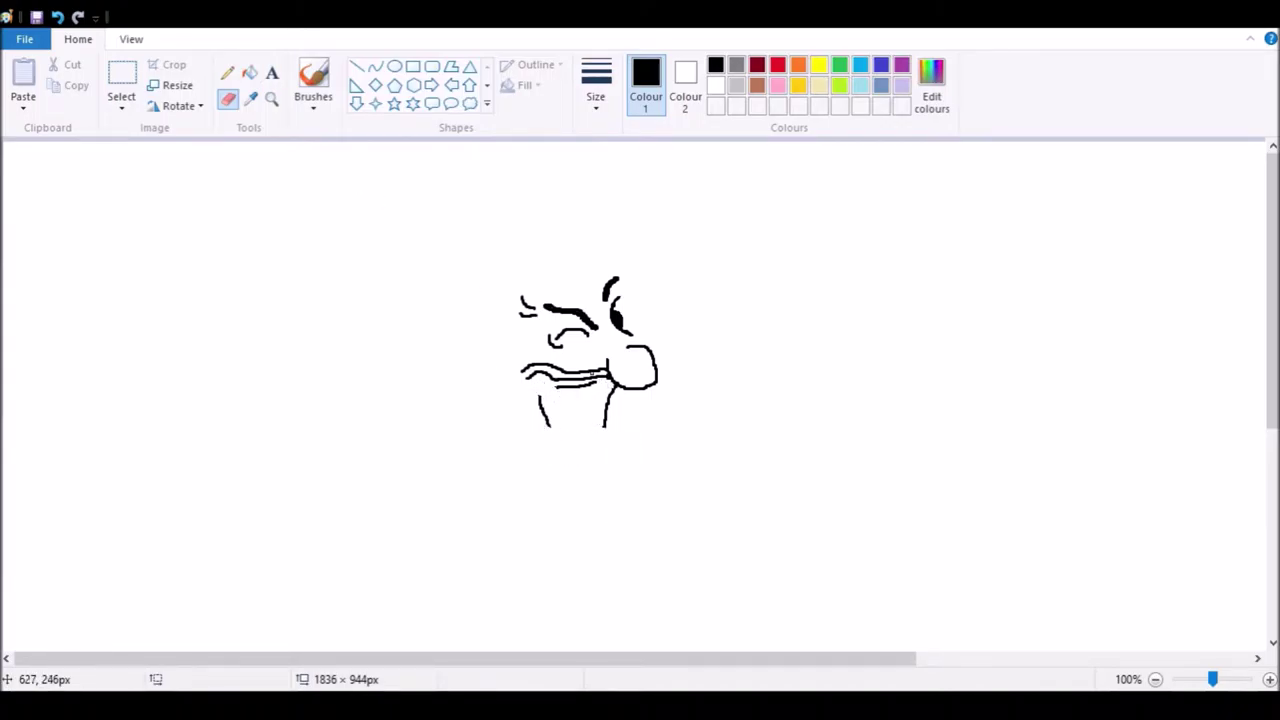
click(313, 85)
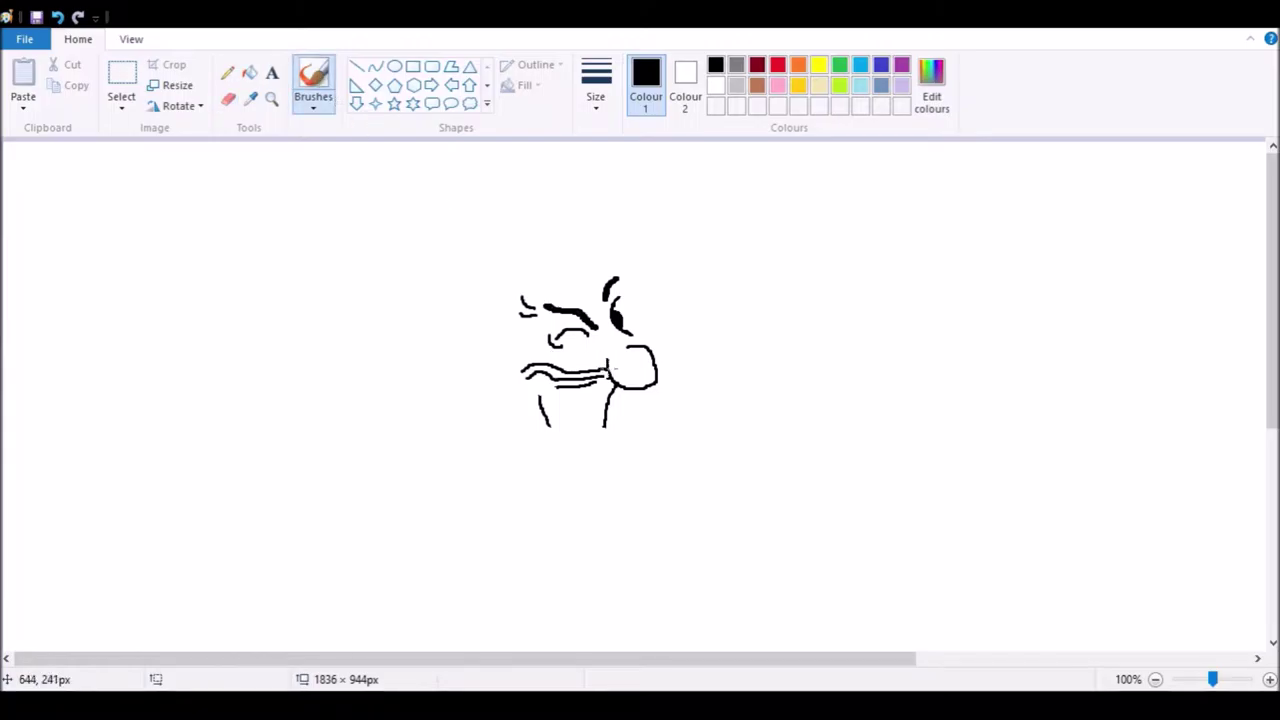
mouse_move(585, 385)
mouse_down()
mouse_move(536, 385)
mouse_move(543, 405)
mouse_move(601, 430)
mouse_move(561, 432)
mouse_move(538, 396)
mouse_up()
drag(598, 430, 610, 382)
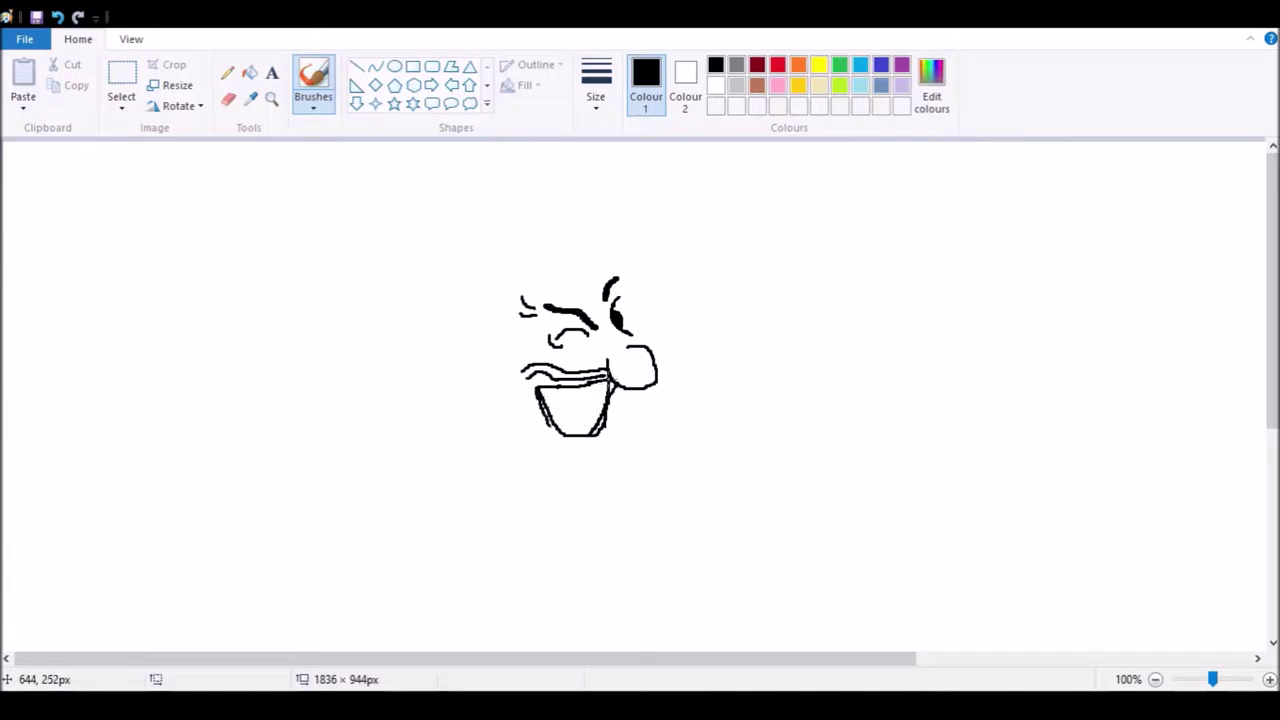
Erase the doubled lines along the mouth's sides, its bottom edge and the stray marks where it meets the nose.
click(228, 99)
drag(545, 420, 533, 394)
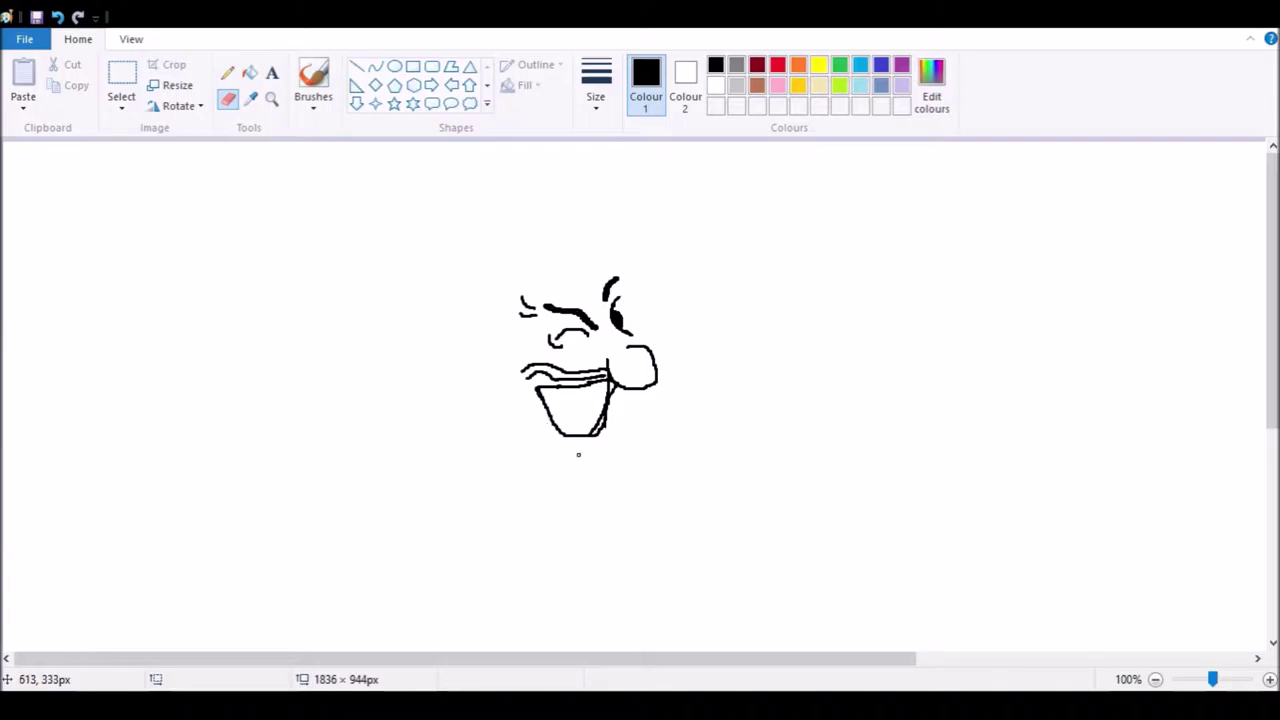
drag(598, 437, 605, 419)
mouse_move(583, 366)
mouse_down()
mouse_move(606, 357)
mouse_move(607, 396)
mouse_move(578, 437)
mouse_move(560, 435)
mouse_up()
click(313, 82)
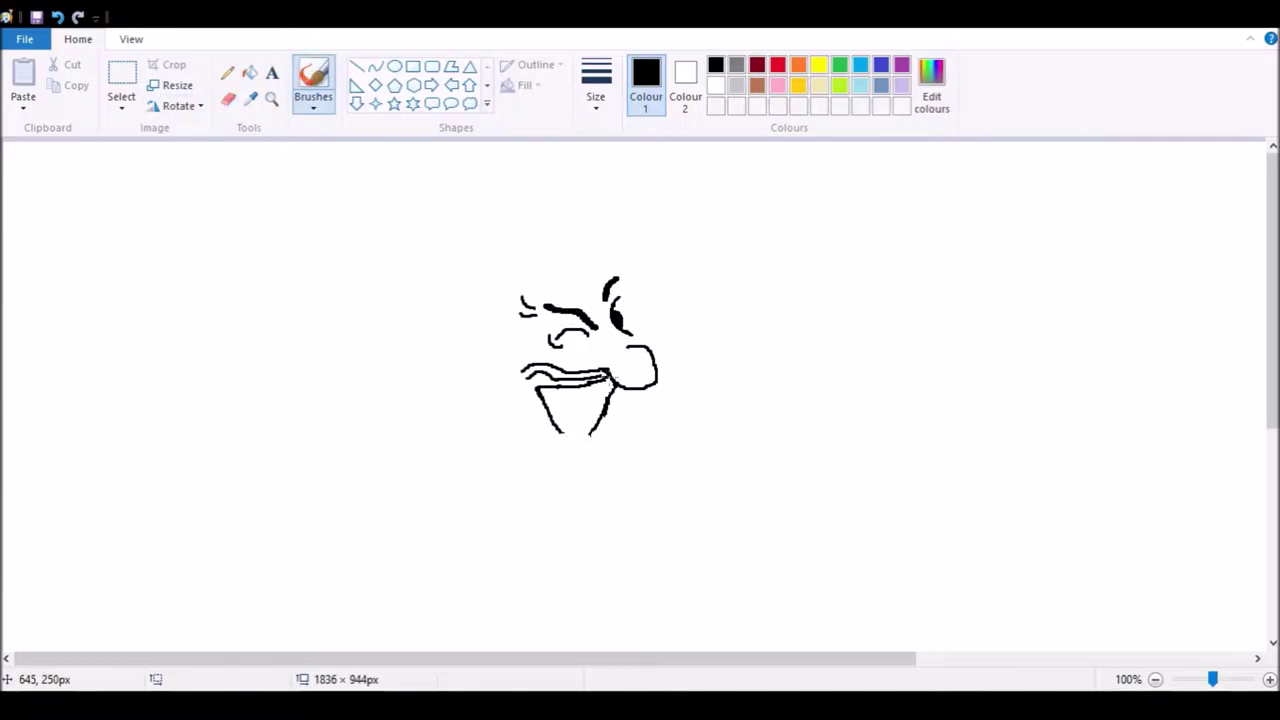
Close the mouth's outline, draw a two-lobed tongue inside it and add a curved lower-lip line beneath.
drag(610, 388, 594, 380)
drag(581, 434, 556, 430)
mouse_move(551, 437)
mouse_down()
mouse_move(592, 444)
mouse_move(598, 430)
mouse_move(574, 411)
mouse_move(596, 434)
mouse_up()
Erase most of the round nose outline and redraw it as a nose that starts just under the open eye.
click(228, 99)
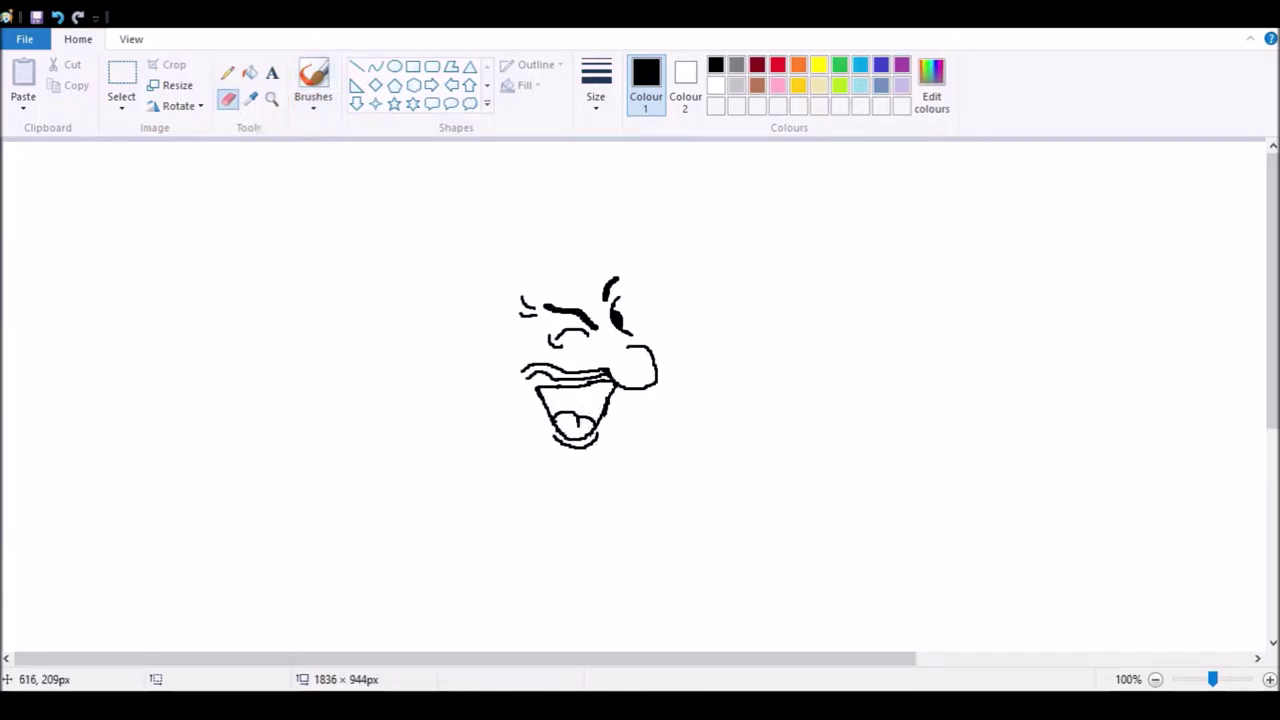
mouse_move(624, 346)
mouse_down()
mouse_move(656, 358)
mouse_move(658, 392)
mouse_move(634, 386)
mouse_up()
click(313, 85)
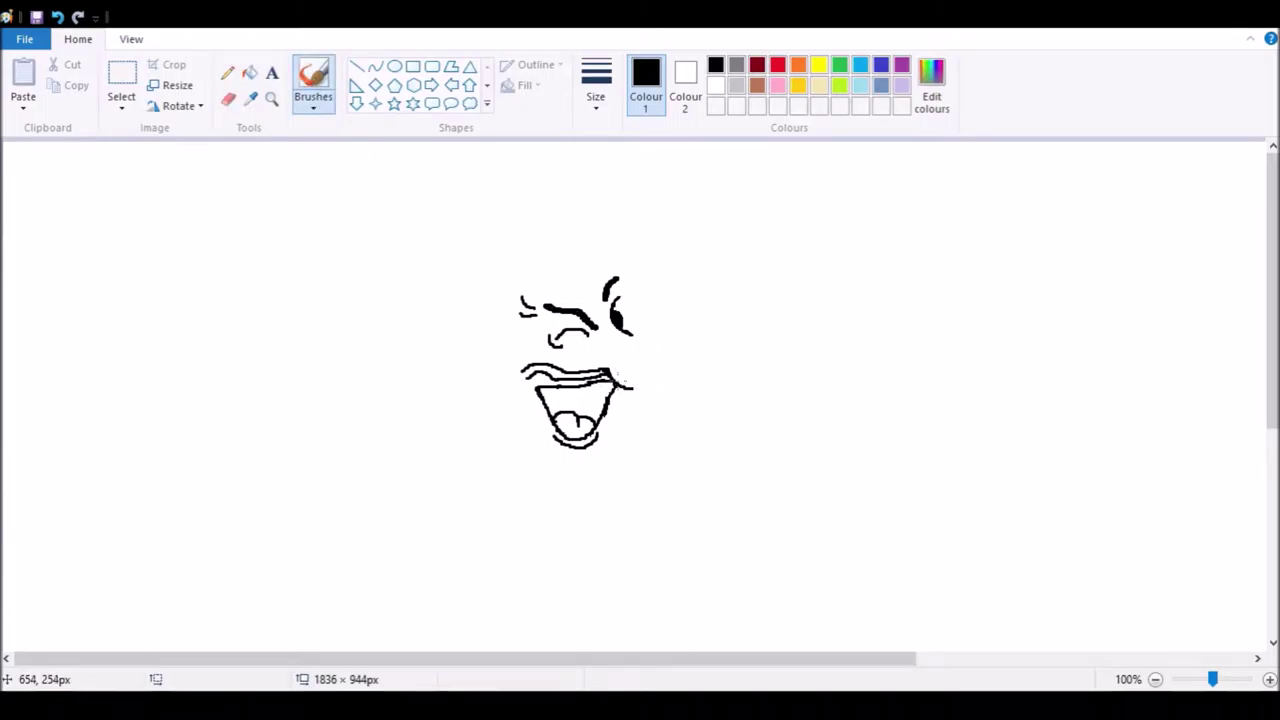
mouse_move(618, 386)
mouse_down()
mouse_move(655, 374)
mouse_move(650, 352)
mouse_move(626, 348)
mouse_up()
Draw the chin and a large bulging jaw up to the nose, then erase the stray mark on the chin line and close the gap.
mouse_move(543, 439)
mouse_down()
mouse_move(578, 459)
mouse_move(622, 452)
mouse_move(641, 418)
mouse_move(651, 429)
mouse_move(676, 411)
mouse_move(690, 372)
mouse_move(652, 346)
mouse_up()
click(228, 99)
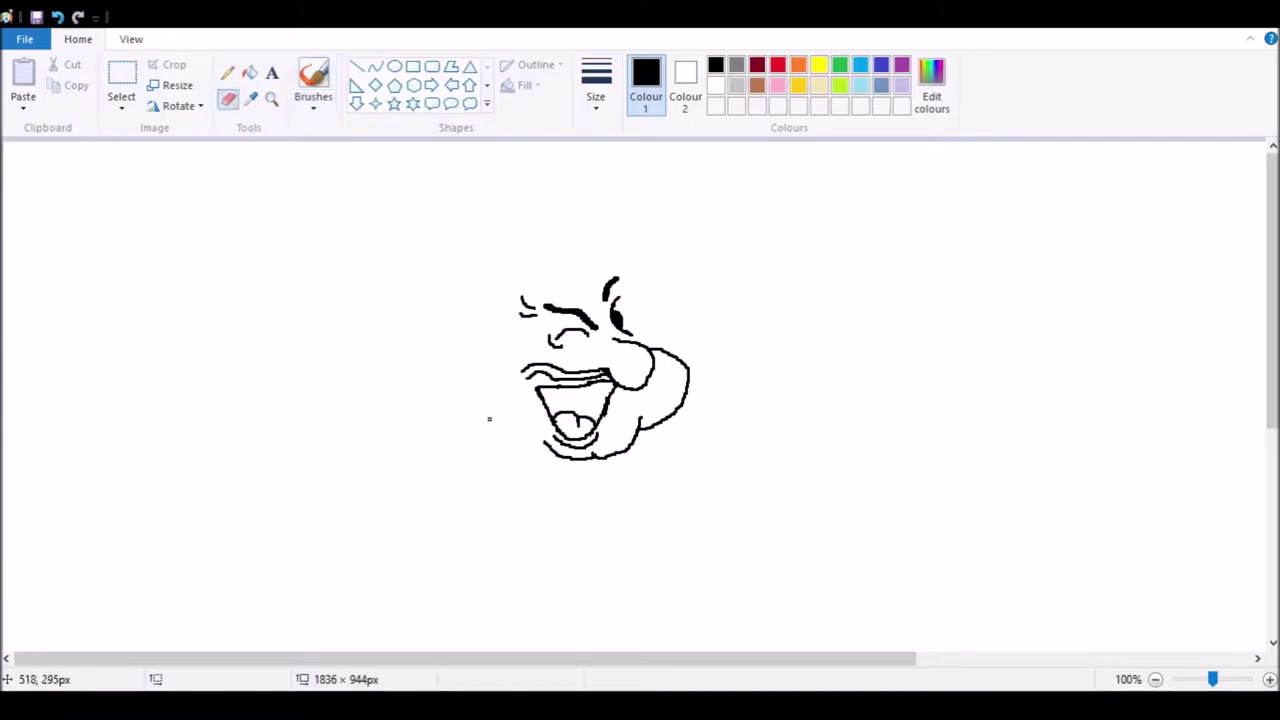
click(594, 452)
click(313, 80)
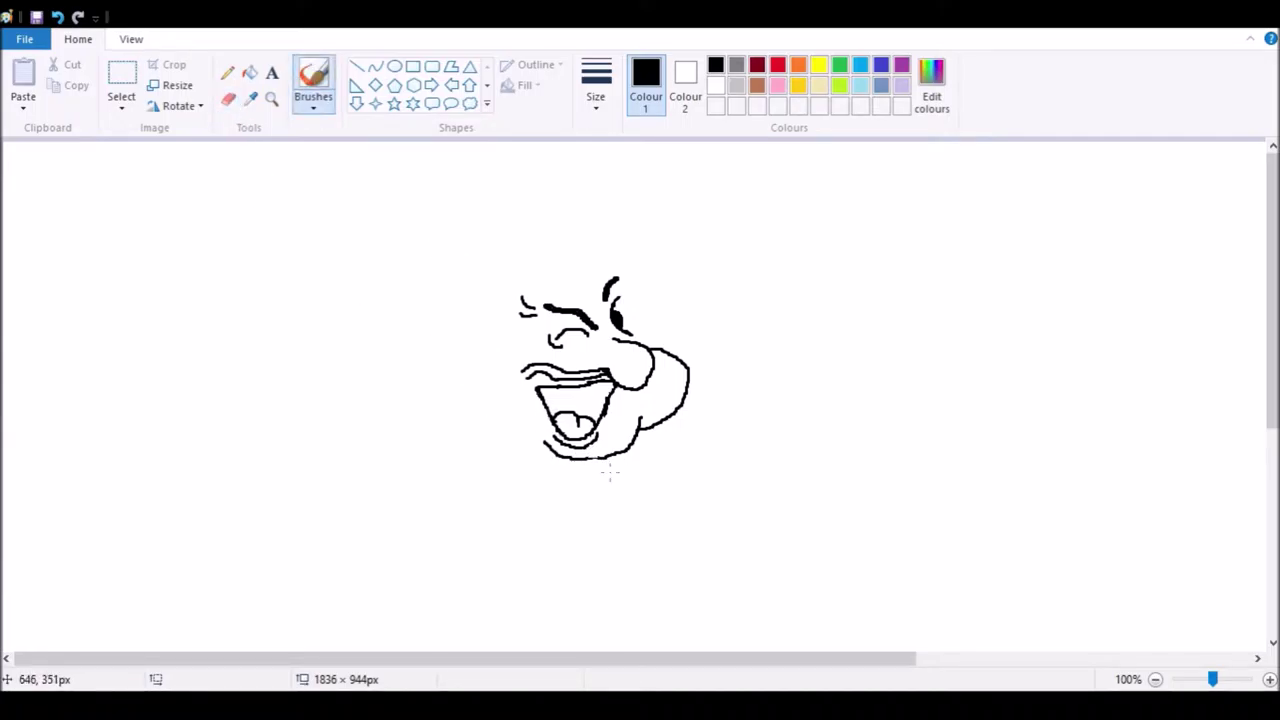
drag(598, 458, 580, 456)
Draw the face contour from the jaw up around the open eye, reshaping the forehead curve and eyebrow with the eraser and brush.
mouse_move(654, 347)
mouse_down()
mouse_move(637, 270)
mouse_move(600, 260)
mouse_move(603, 296)
mouse_move(626, 280)
mouse_up()
click(228, 99)
click(318, 80)
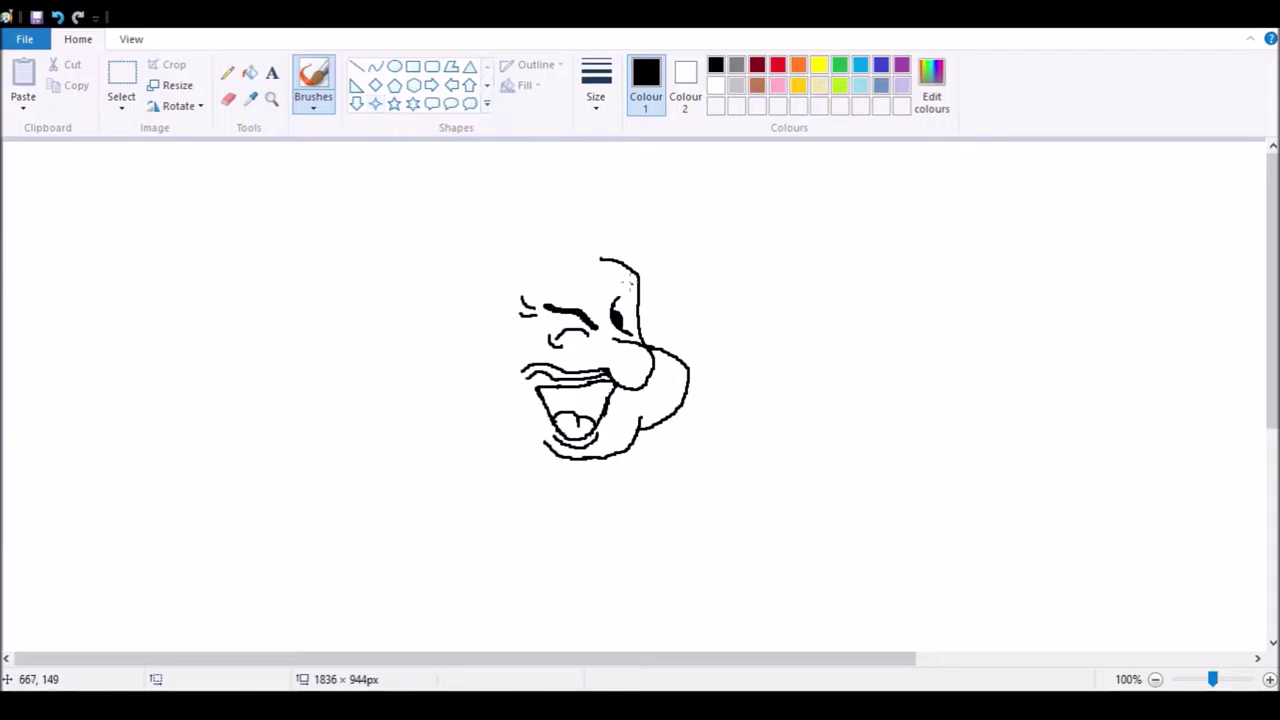
click(228, 99)
mouse_move(600, 259)
mouse_down()
mouse_move(640, 288)
mouse_move(648, 318)
mouse_move(607, 276)
mouse_move(602, 318)
mouse_move(615, 274)
mouse_move(603, 307)
mouse_up()
click(313, 78)
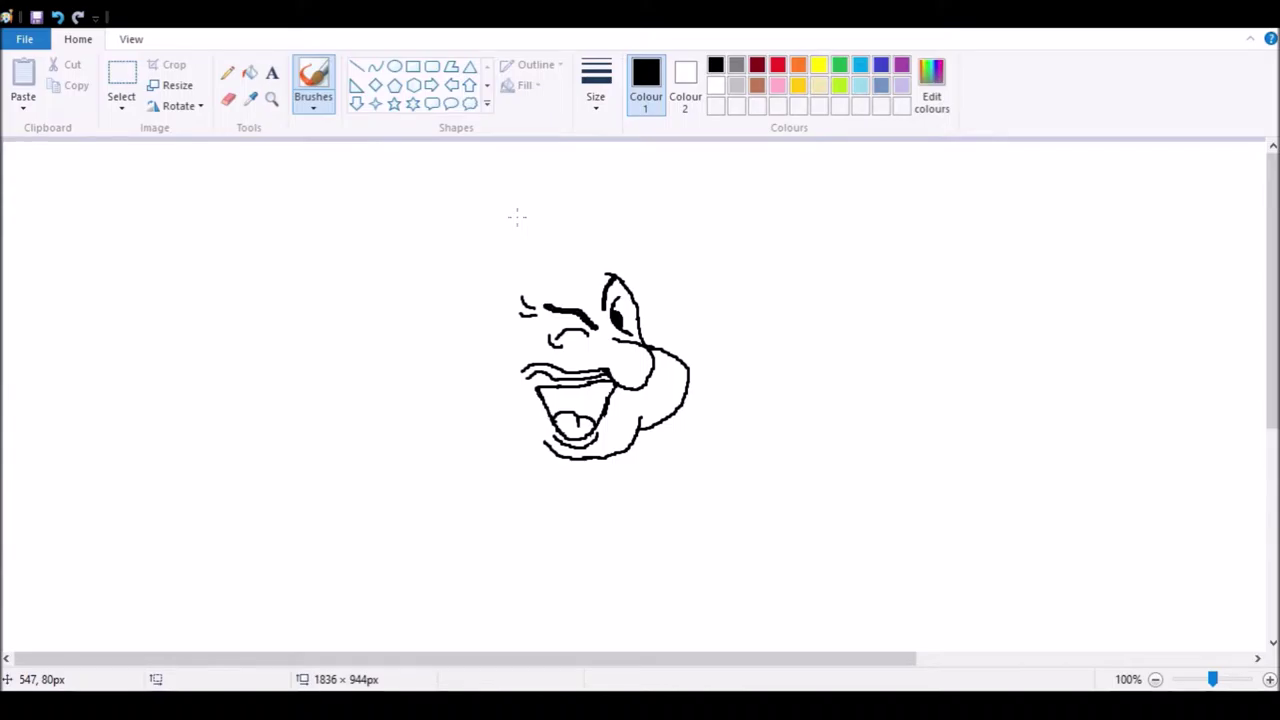
Erase the nose's outer edge and top line, and repaint them as a smoother curve.
click(228, 99)
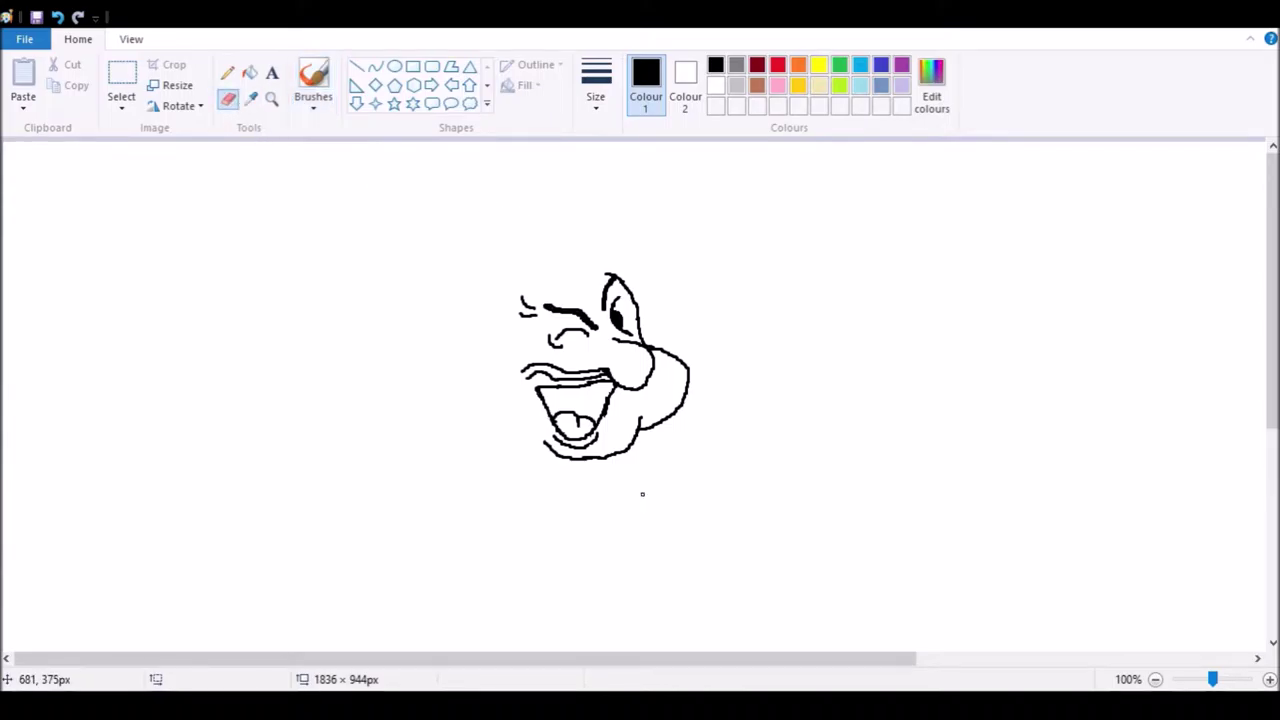
mouse_move(650, 372)
mouse_down()
mouse_move(628, 344)
mouse_move(648, 378)
mouse_move(651, 355)
mouse_up()
click(313, 80)
mouse_move(638, 398)
mouse_down()
mouse_move(649, 352)
mouse_move(620, 340)
mouse_up()
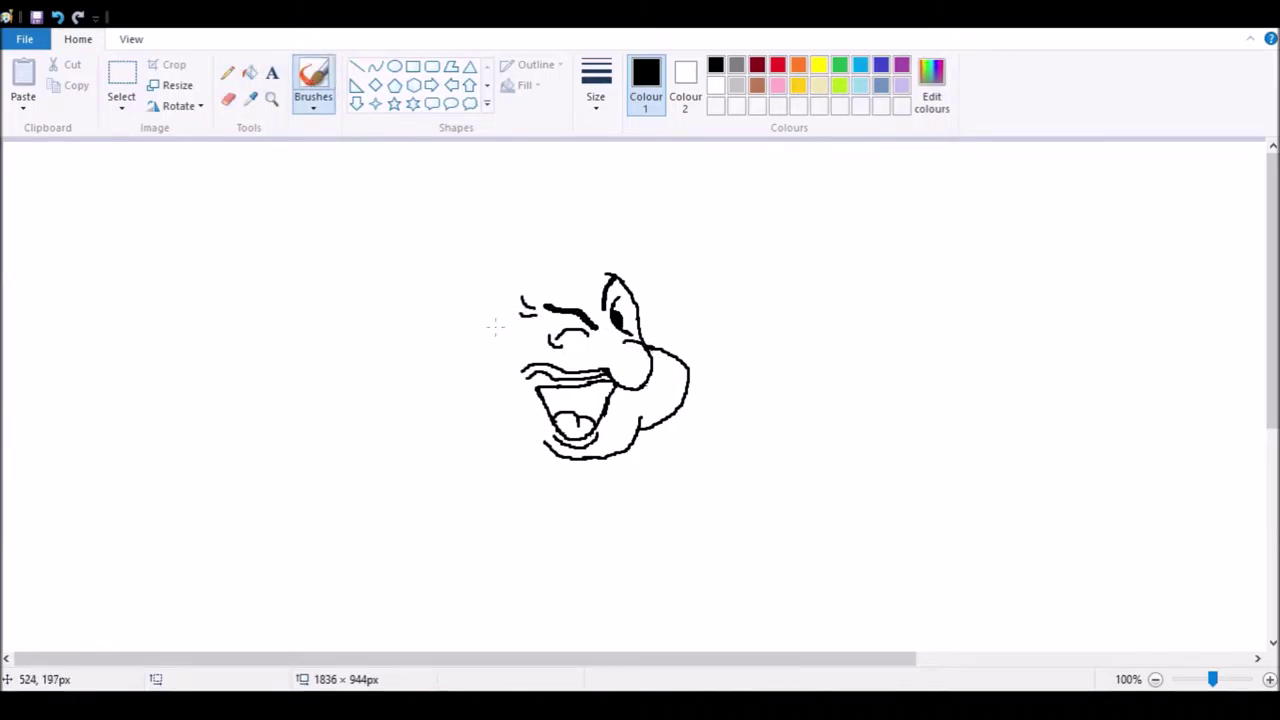
Draw a small round badge on top of the forehead and a narrow curved cap band extending left from it, undoing stray strokes.
mouse_move(597, 263)
mouse_down()
mouse_move(604, 276)
mouse_move(584, 260)
mouse_move(590, 270)
mouse_move(542, 264)
mouse_move(530, 272)
mouse_move(550, 283)
mouse_move(537, 289)
mouse_move(564, 274)
mouse_move(527, 284)
mouse_up()
click(57, 17)
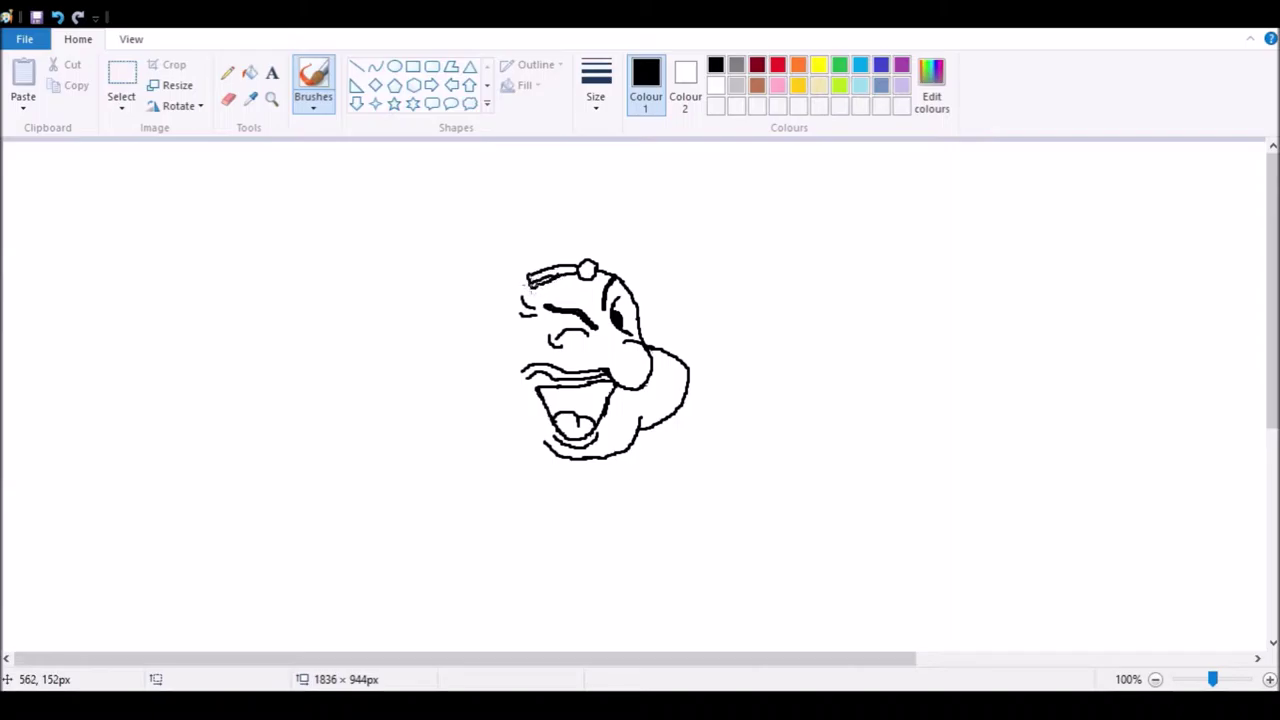
drag(560, 275, 542, 290)
click(57, 18)
Fill the cap band with black and paint over the remaining white specks.
click(249, 72)
click(548, 276)
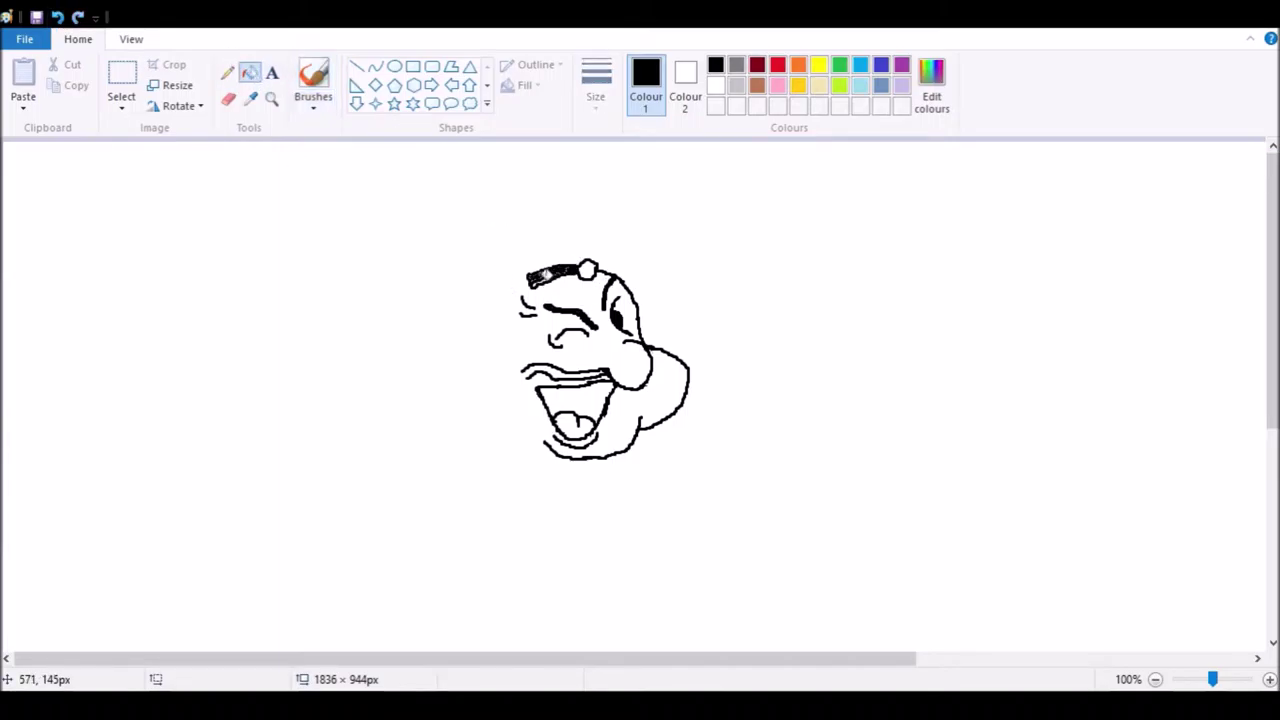
click(313, 80)
mouse_move(547, 282)
mouse_down()
mouse_move(534, 278)
mouse_move(558, 263)
mouse_up()
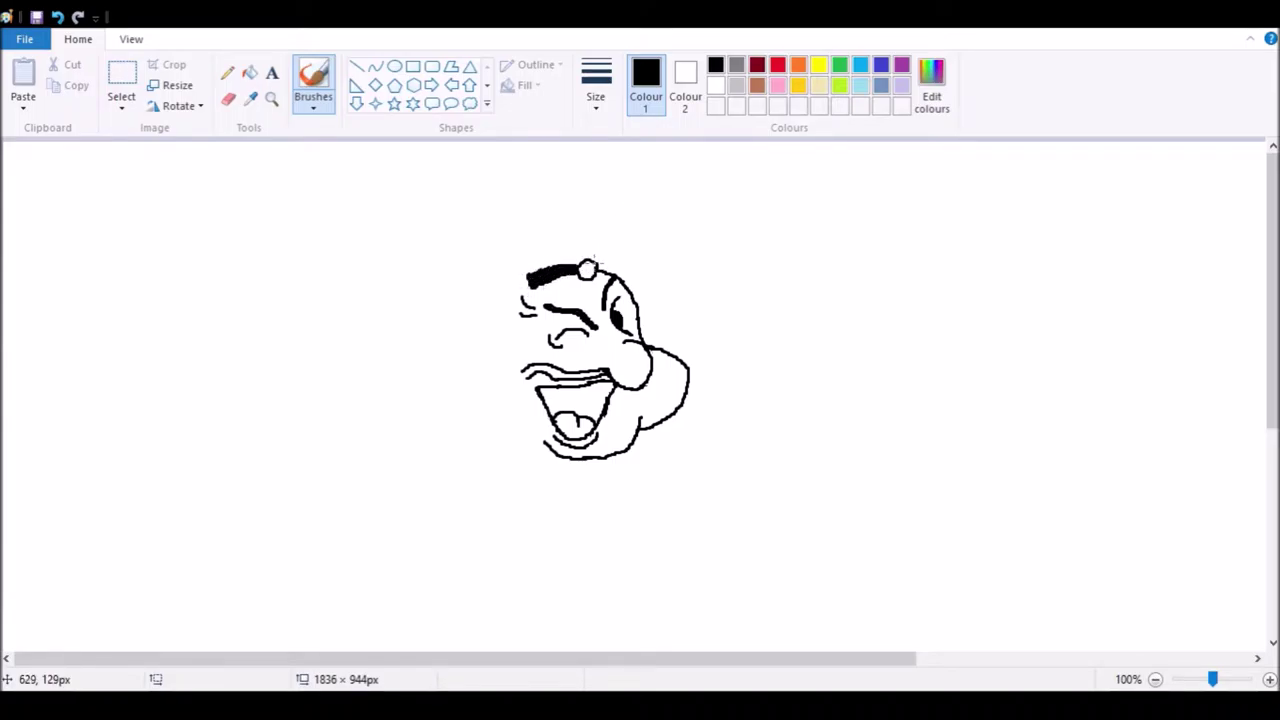
Draw the cap's curved visor from the badge down beside the open eye, trimming its lower end with the eraser.
mouse_move(597, 257)
mouse_down()
mouse_move(648, 273)
mouse_move(662, 292)
mouse_move(652, 309)
mouse_up()
click(228, 98)
drag(658, 312, 633, 310)
click(313, 80)
Draw the cap's two-lobed puffy crown above the band, and extend the black band down to the left to meet it.
mouse_move(622, 251)
mouse_down()
mouse_move(634, 250)
mouse_move(618, 215)
mouse_move(590, 201)
mouse_move(547, 231)
mouse_move(540, 218)
mouse_move(505, 264)
mouse_move(518, 290)
mouse_move(540, 294)
mouse_move(523, 285)
mouse_move(528, 297)
mouse_up()
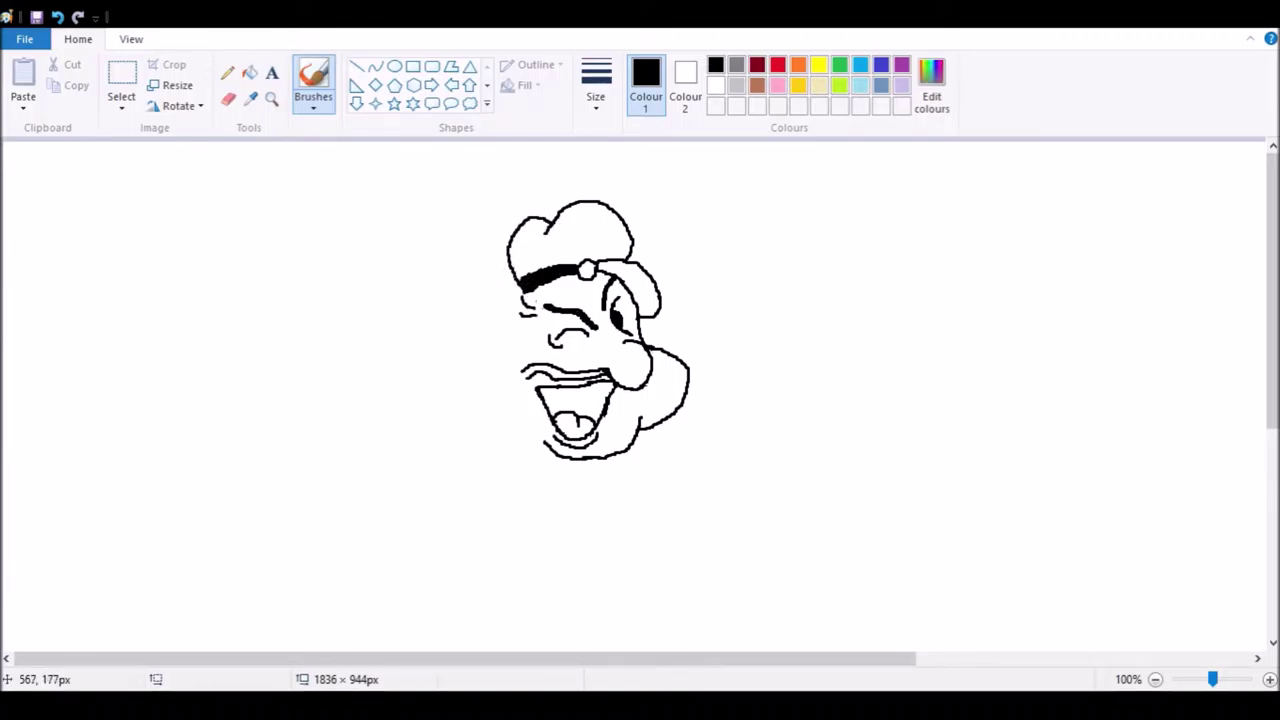
mouse_move(528, 297)
mouse_down()
mouse_move(503, 306)
mouse_move(508, 248)
mouse_move(512, 294)
mouse_move(528, 292)
mouse_move(510, 296)
mouse_move(520, 284)
mouse_move(508, 262)
mouse_up()
click(229, 99)
click(313, 80)
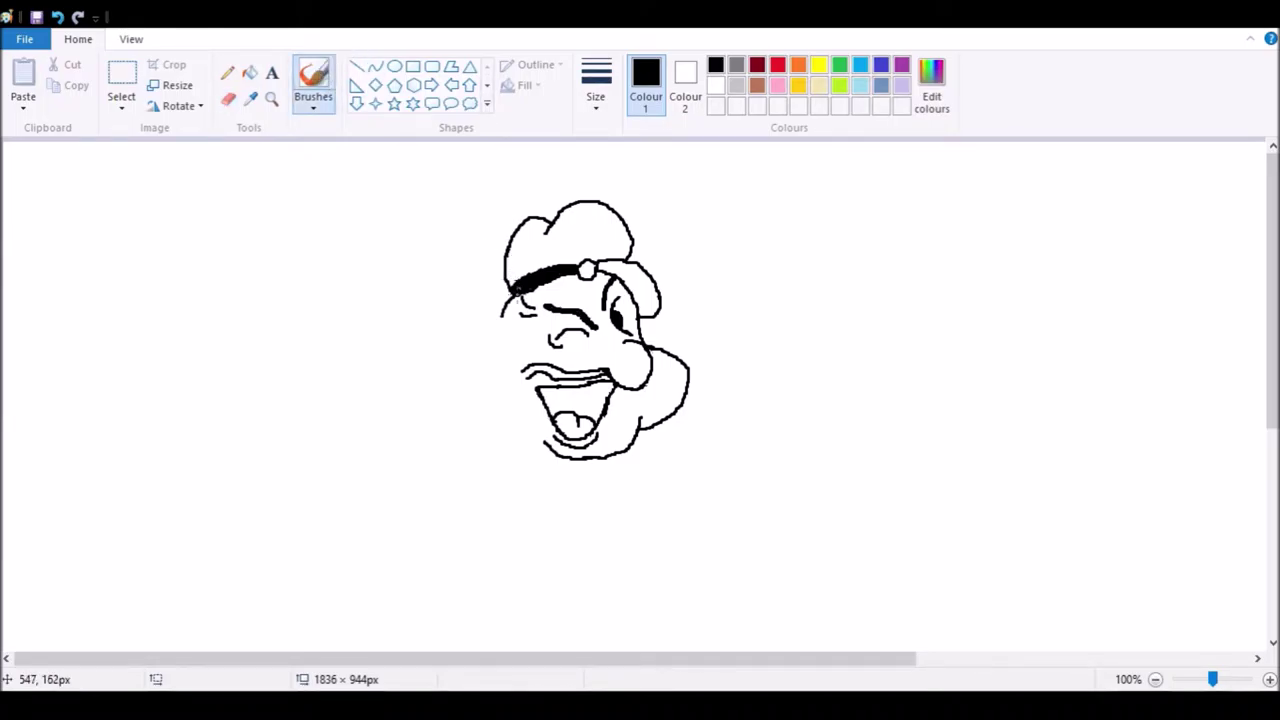
drag(514, 288, 520, 292)
Draw a round ear with a T-shaped inner mark and the back-of-head line, erasing that line's lower end above the ear.
mouse_move(521, 389)
mouse_down()
mouse_move(507, 388)
mouse_move(494, 414)
mouse_move(534, 412)
mouse_move(522, 404)
mouse_move(513, 418)
mouse_up()
mouse_move(498, 322)
mouse_down()
mouse_move(500, 378)
mouse_move(520, 388)
mouse_up()
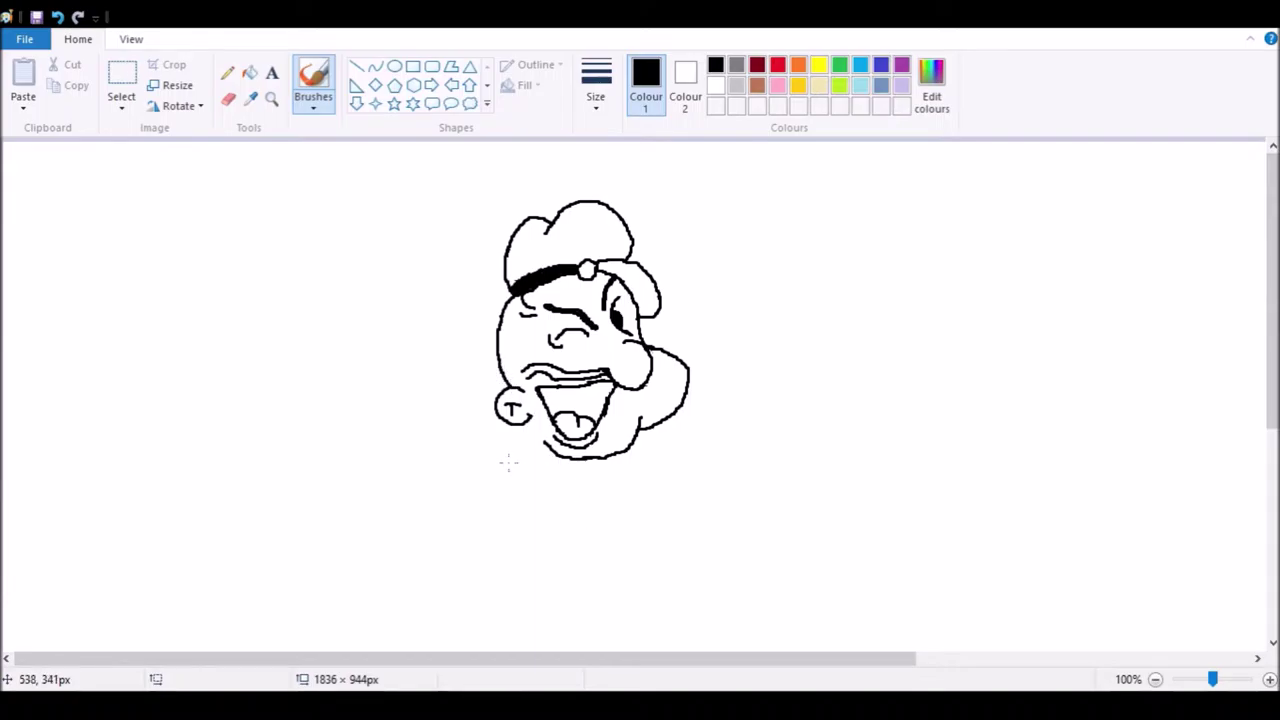
click(228, 99)
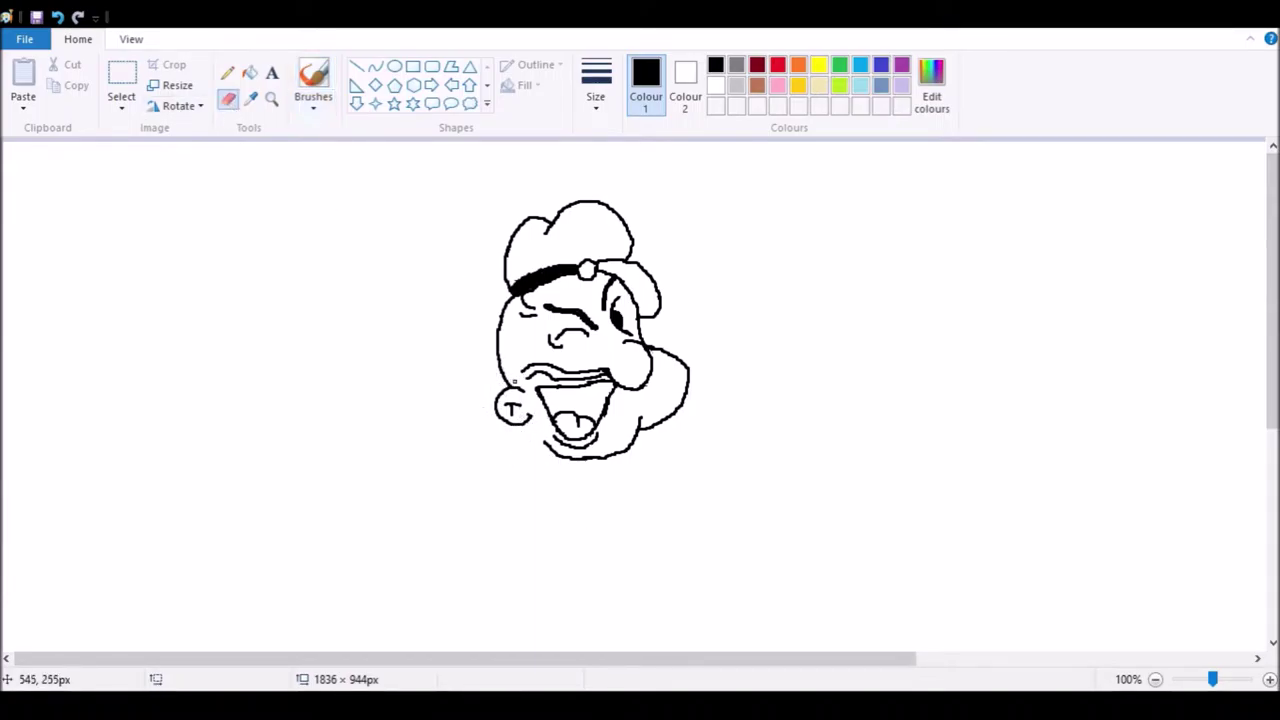
click(313, 80)
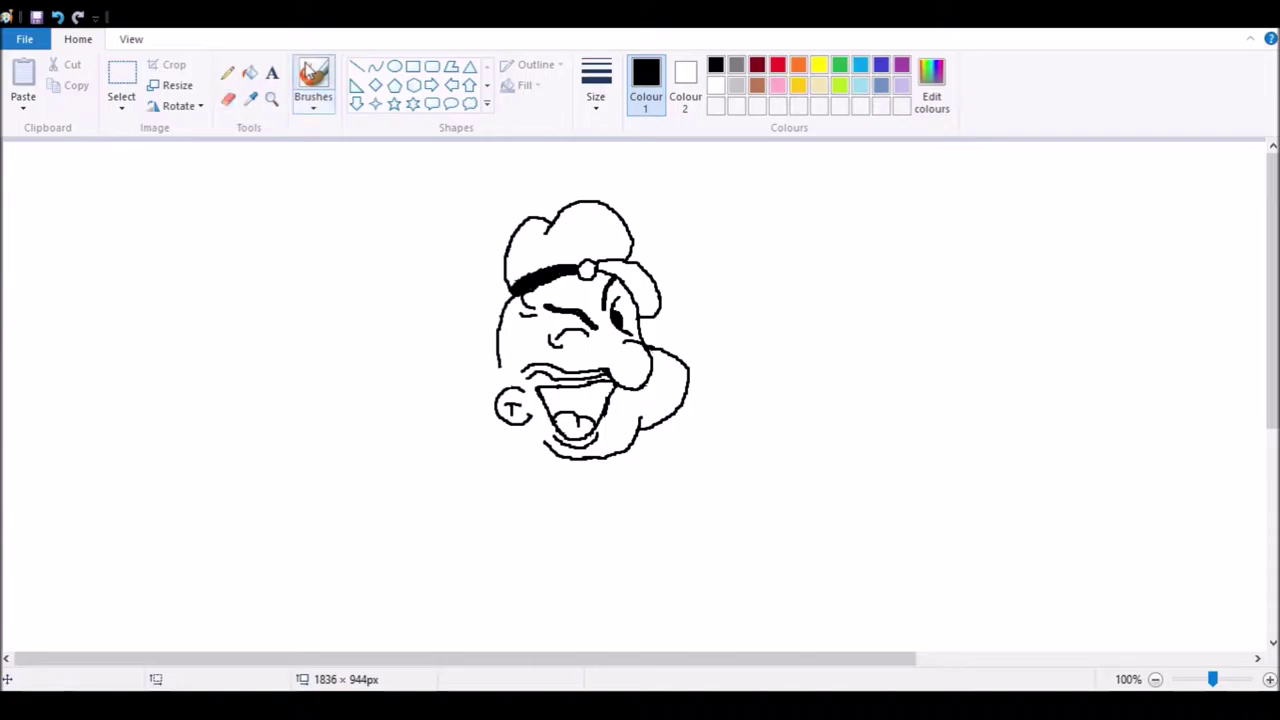
Lengthen the black cap band, draw a wider left lobe for the crown and erase the old lobe lines inside it.
mouse_move(510, 289)
mouse_down()
mouse_move(511, 309)
mouse_move(526, 292)
mouse_move(506, 305)
mouse_move(516, 295)
mouse_up()
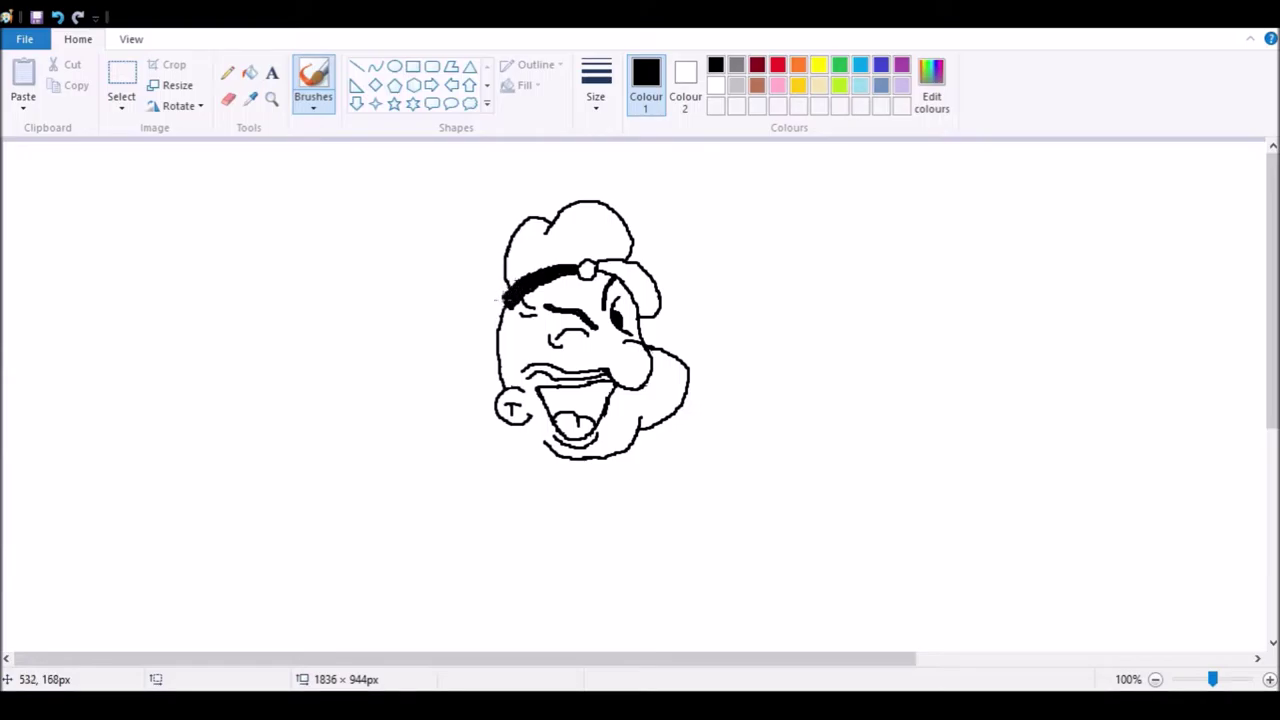
mouse_move(522, 218)
mouse_down()
mouse_move(505, 232)
mouse_move(500, 302)
mouse_move(483, 249)
mouse_move(528, 210)
mouse_up()
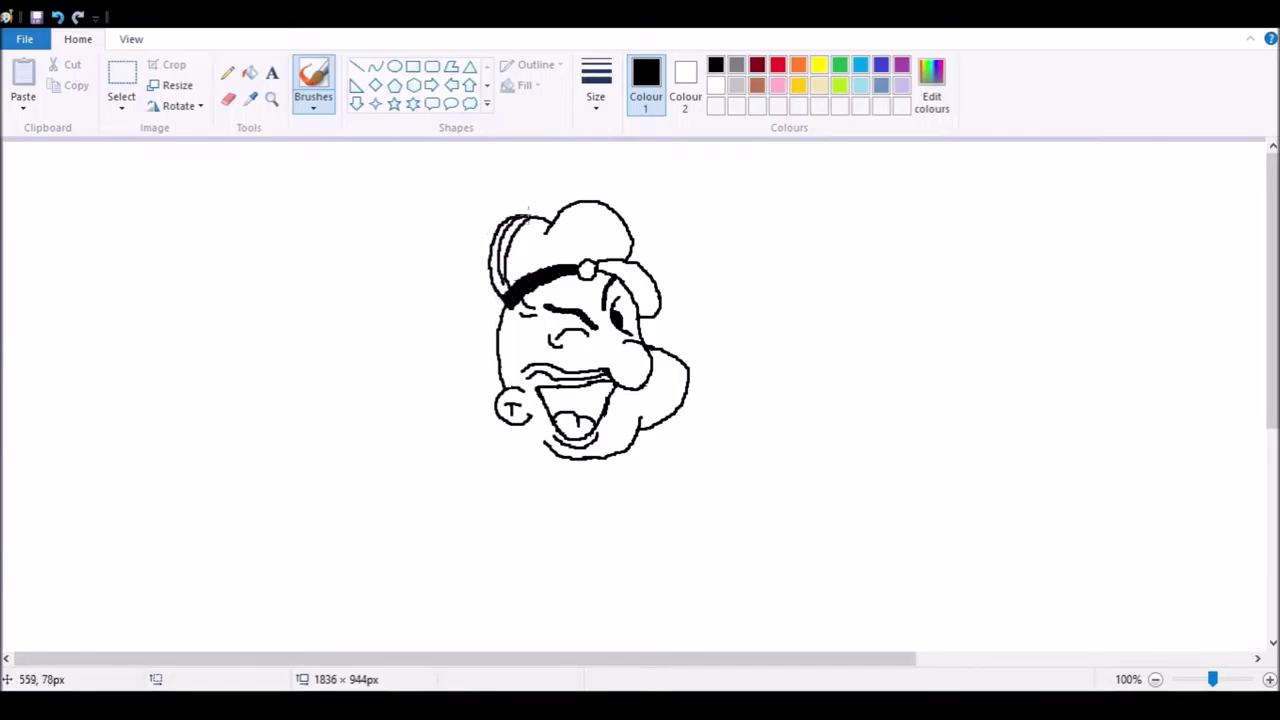
click(228, 99)
mouse_move(492, 276)
mouse_down()
mouse_move(502, 282)
mouse_move(505, 228)
mouse_move(517, 221)
mouse_move(507, 257)
mouse_move(517, 227)
mouse_up()
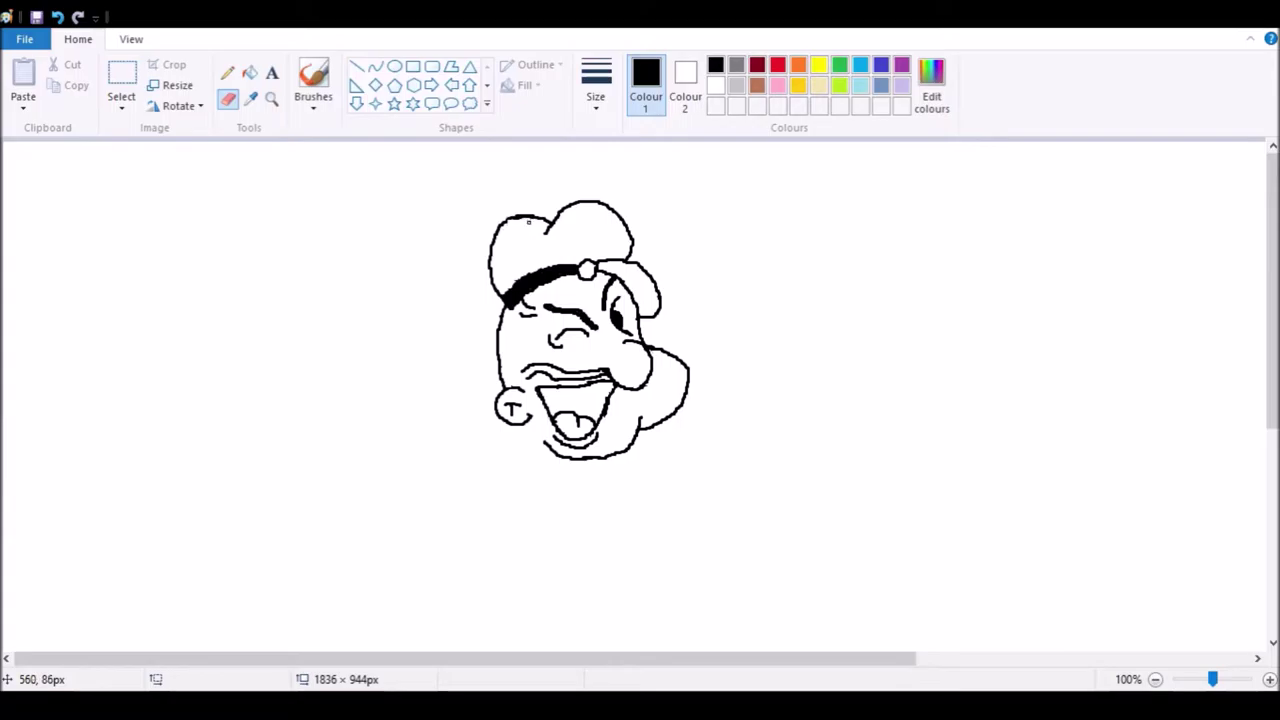
click(313, 76)
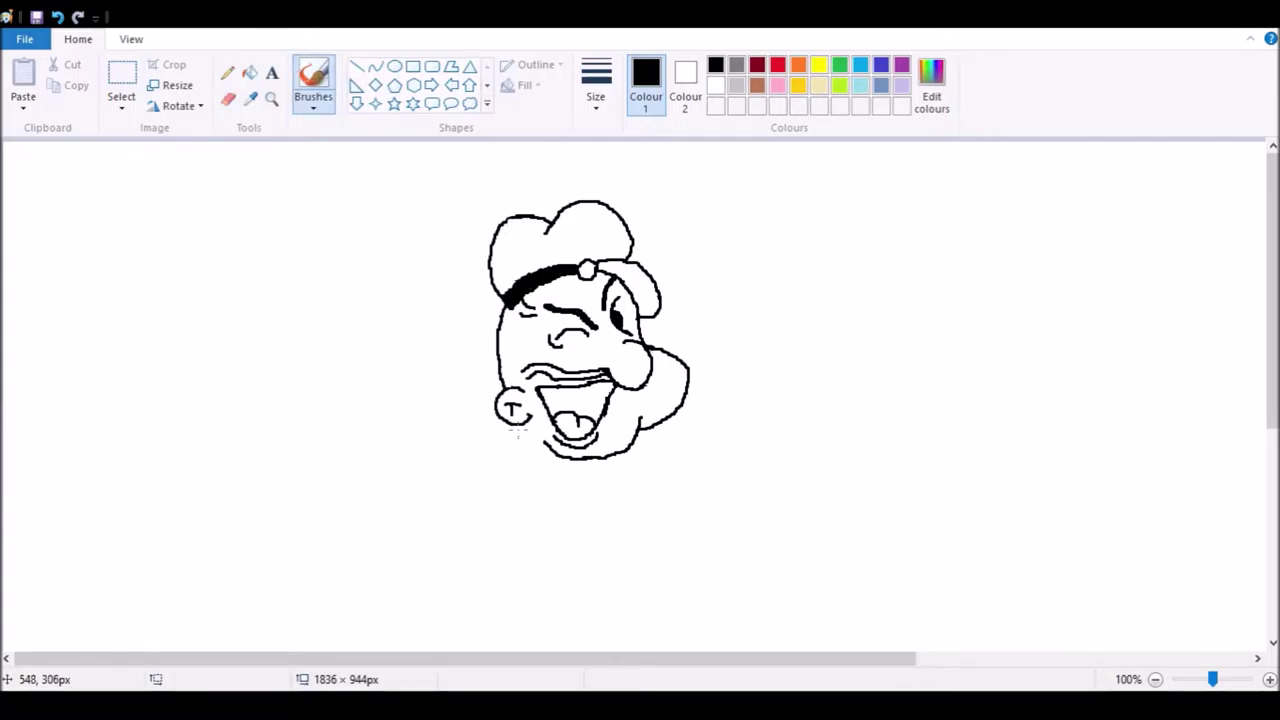
drag(517, 424, 568, 520)
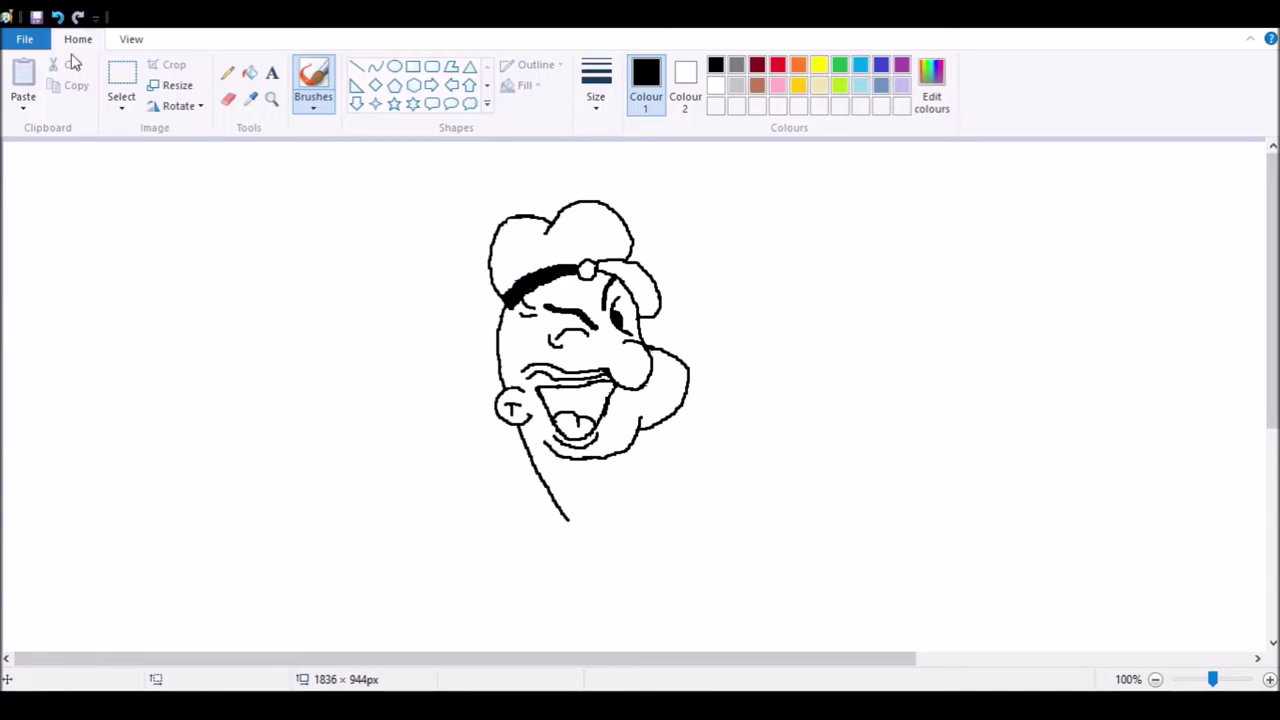
key(ctrl+z)
key(ctrl+z)
key(ctrl+z)
key(ctrl+y)
key(ctrl+y)
Draw the neck as two slightly slanting lines running down from the ear and from under the chin.
drag(515, 424, 542, 508)
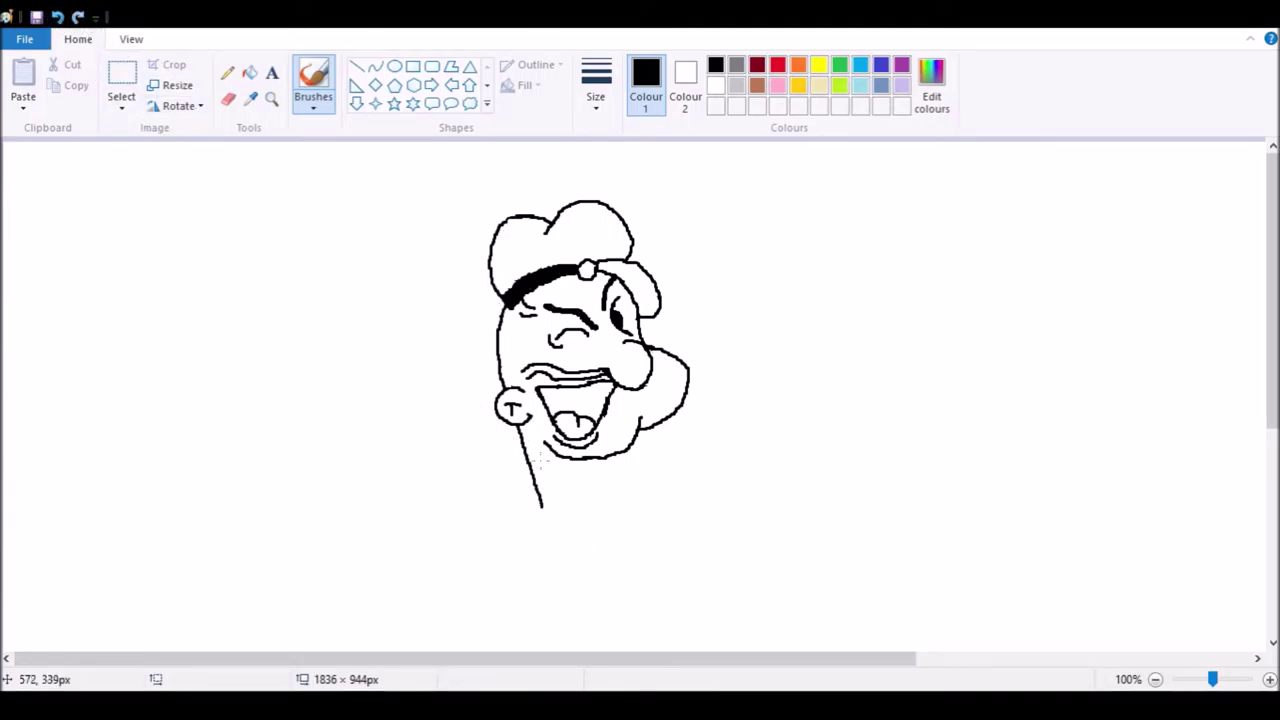
drag(533, 426, 580, 496)
Select the entire head and neck drawing, scale it down, and move it up on the canvas.
click(121, 75)
drag(389, 171, 749, 553)
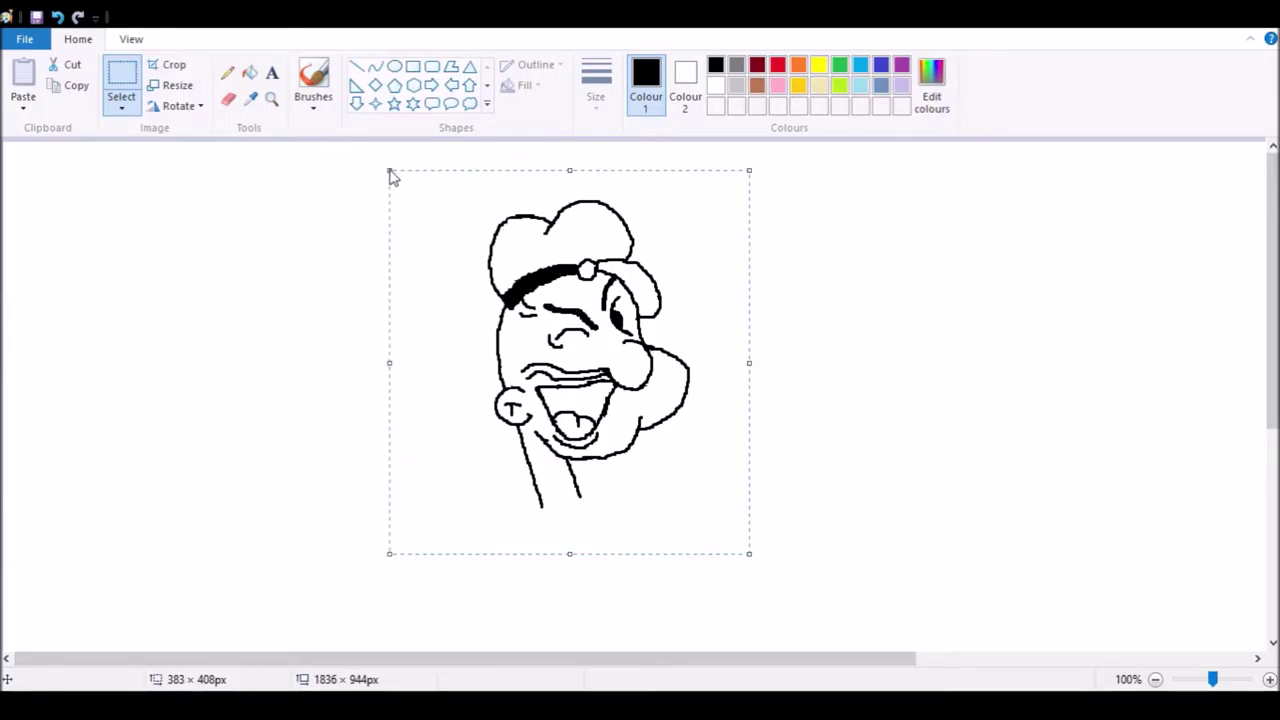
drag(387, 167, 443, 219)
drag(634, 380, 632, 310)
click(834, 380)
Trim the lower end of the neck line and draw a small pointed, folded collar at the base of the neck.
click(313, 72)
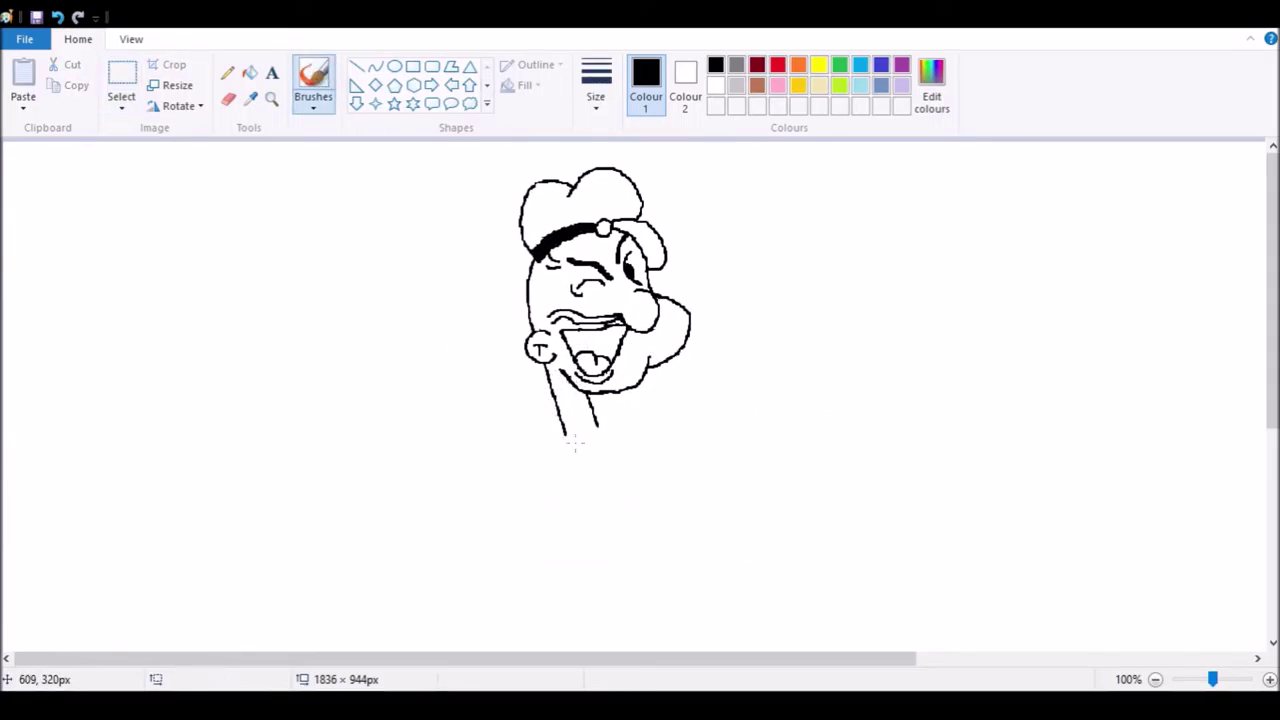
click(228, 98)
drag(563, 436, 563, 425)
click(313, 80)
mouse_move(560, 425)
mouse_down()
mouse_move(563, 446)
mouse_move(600, 460)
mouse_move(595, 418)
mouse_up()
click(229, 98)
click(313, 80)
mouse_move(592, 462)
mouse_down()
mouse_move(609, 445)
mouse_move(606, 418)
mouse_move(596, 408)
mouse_move(572, 438)
mouse_up()
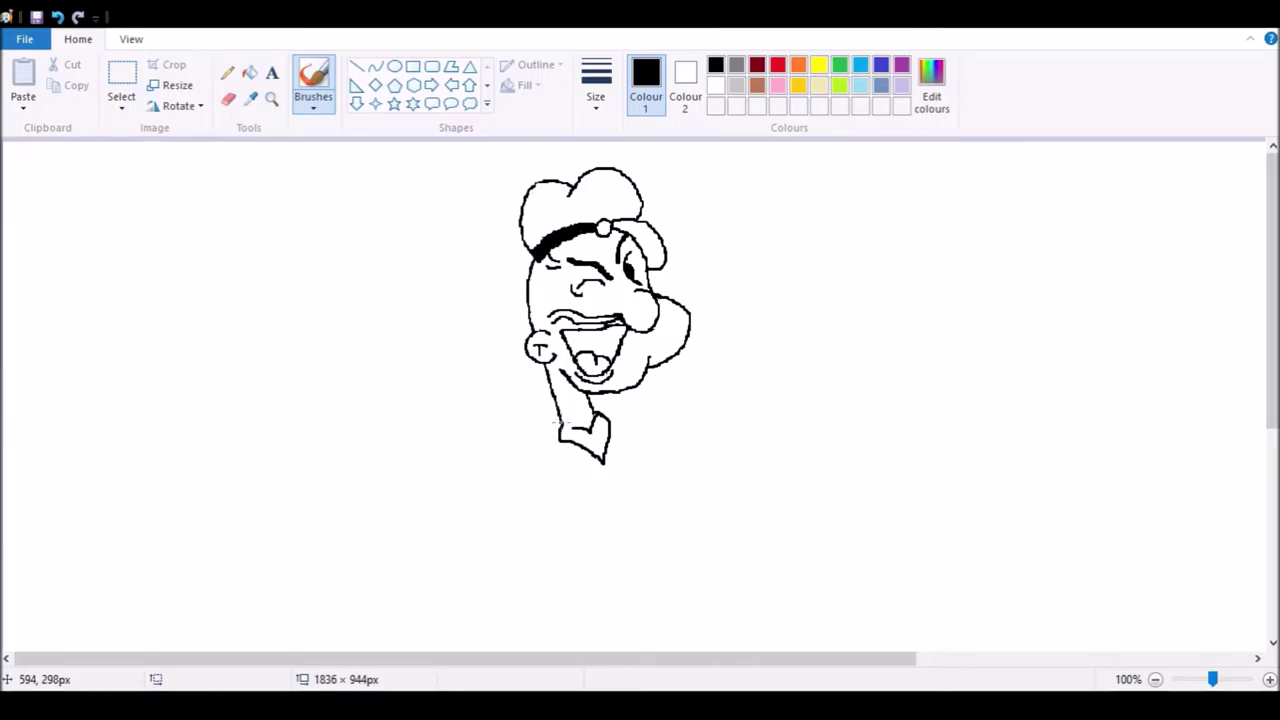
Draw the shoulder lines from both sides of the collar and finish the left sleeve with a rounded cuff.
mouse_move(562, 426)
mouse_down()
mouse_move(499, 414)
mouse_move(478, 432)
mouse_up()
drag(604, 417, 677, 406)
mouse_move(471, 429)
mouse_down()
mouse_move(433, 464)
mouse_move(453, 474)
mouse_move(434, 445)
mouse_move(419, 447)
mouse_move(420, 465)
mouse_move(443, 489)
mouse_move(454, 479)
mouse_move(423, 444)
mouse_move(453, 489)
mouse_move(420, 426)
mouse_move(425, 479)
mouse_move(453, 484)
mouse_move(421, 477)
mouse_move(478, 472)
mouse_move(400, 468)
mouse_up()
key(ctrl+z)
click(228, 98)
click(313, 80)
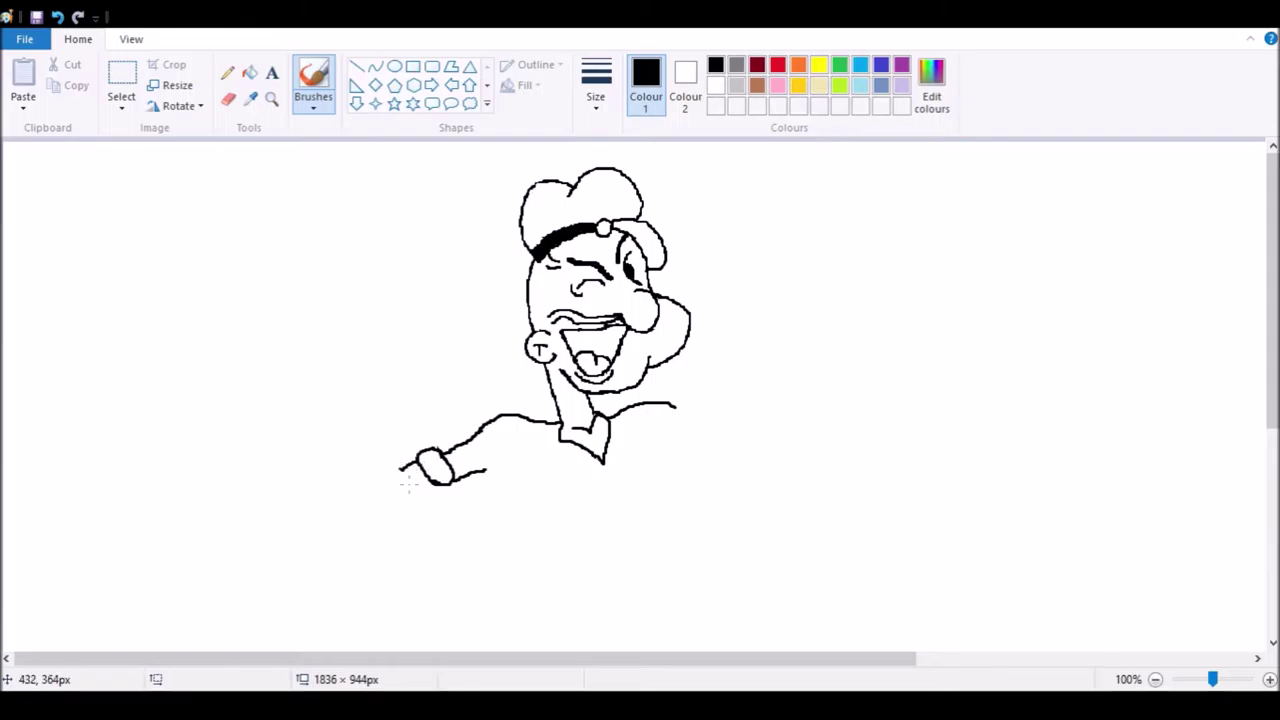
Draw the torso's two curved side lines and a short right sleeve ending in an oval cuff.
drag(488, 474, 523, 602)
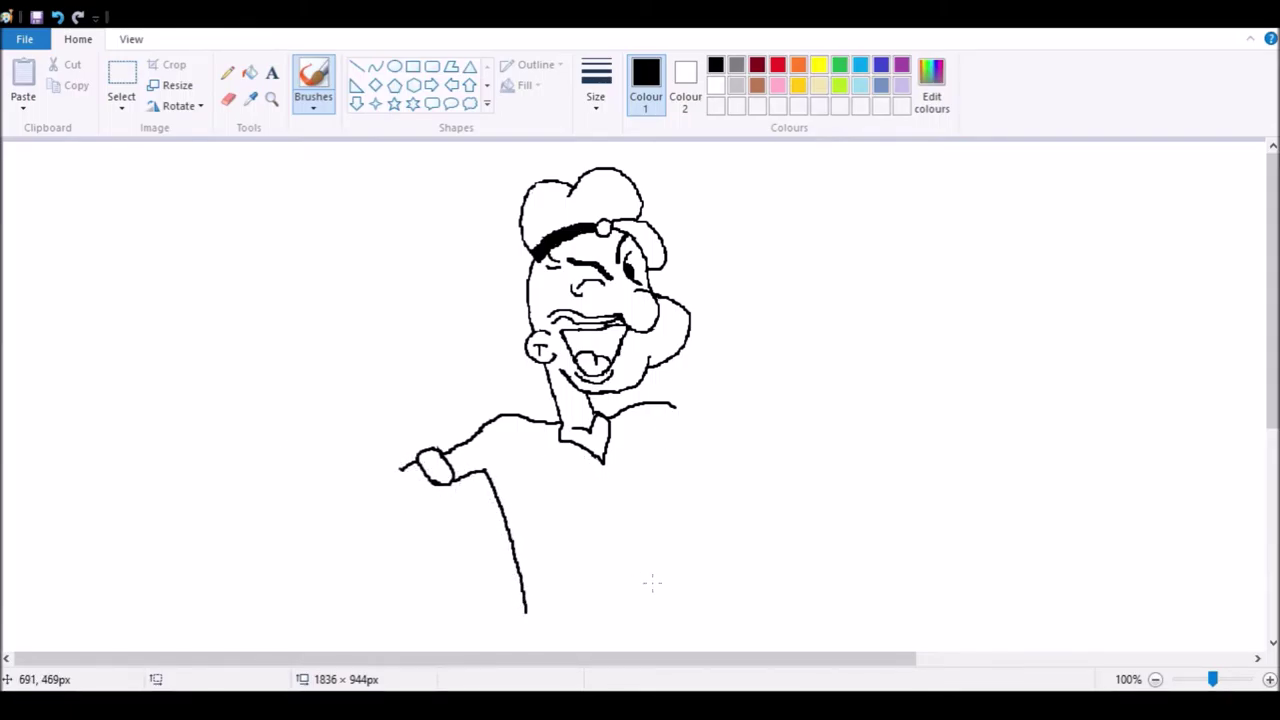
mouse_move(662, 611)
mouse_down()
mouse_move(681, 528)
mouse_move(665, 457)
mouse_up()
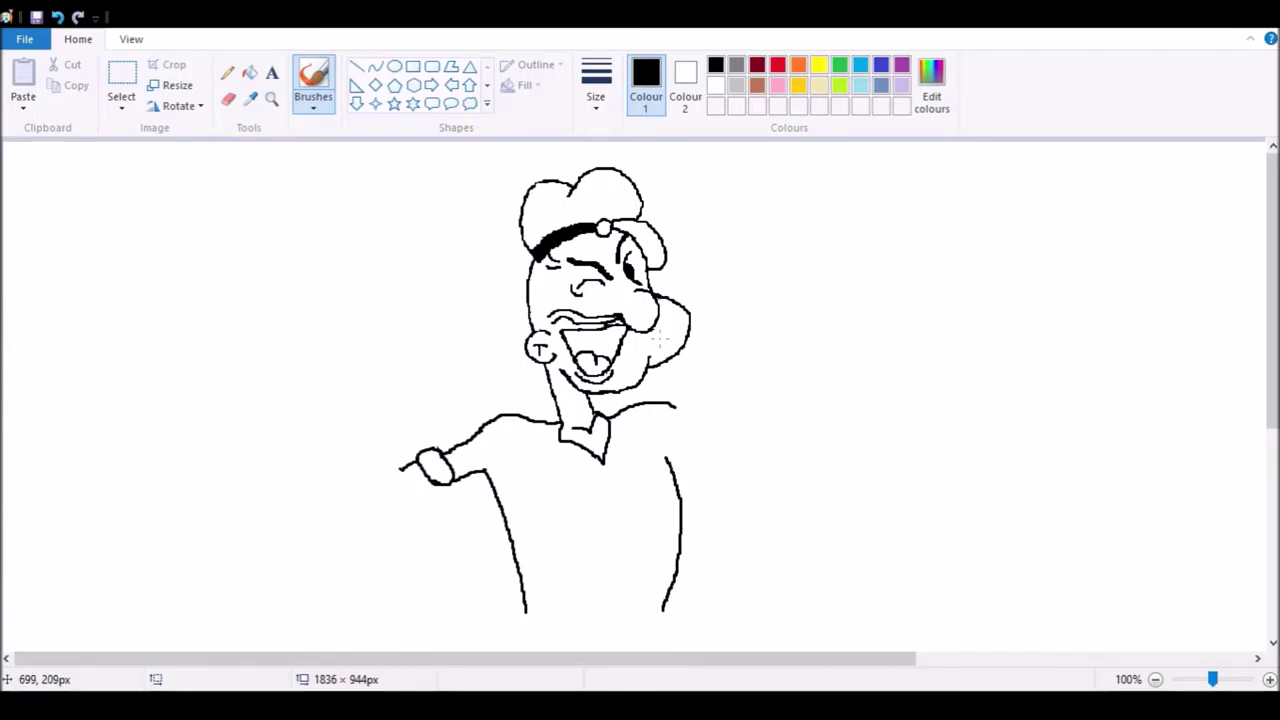
mouse_move(670, 405)
mouse_down()
mouse_move(729, 434)
mouse_move(717, 475)
mouse_move(699, 466)
mouse_move(703, 446)
mouse_move(649, 438)
mouse_move(729, 433)
mouse_move(667, 452)
mouse_up()
click(228, 99)
click(313, 80)
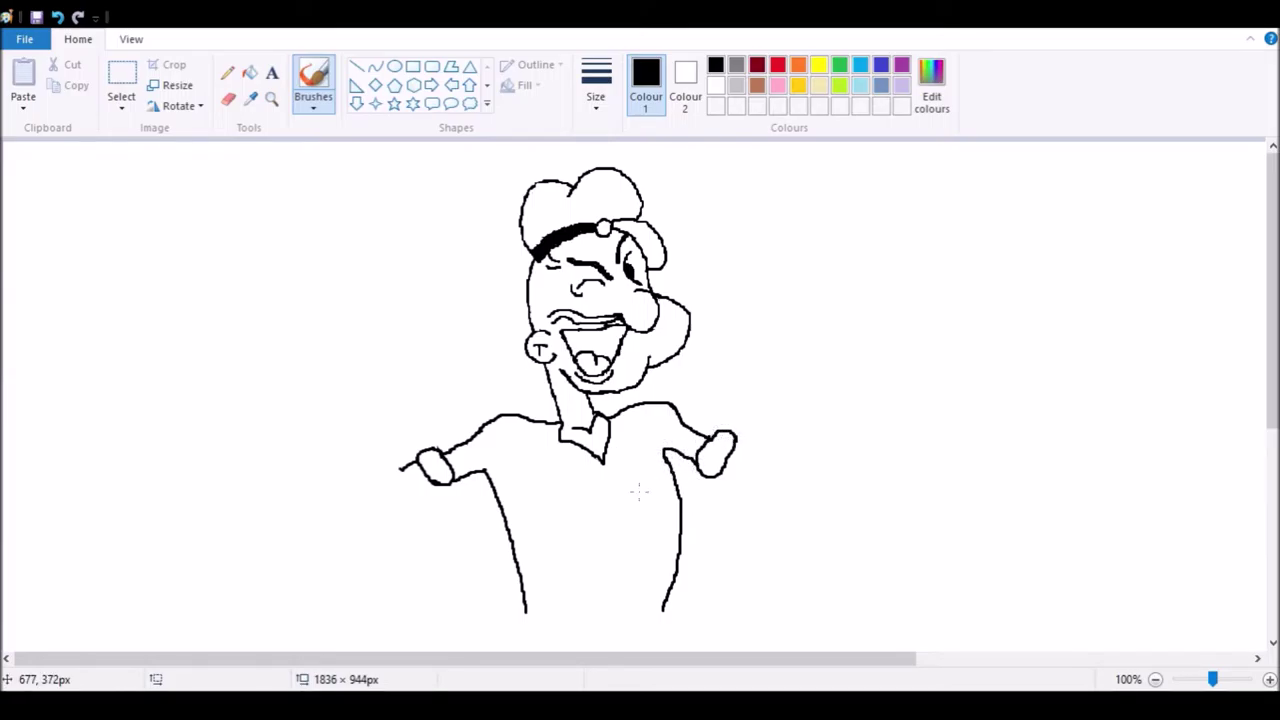
Draw two parallel U-shaped neckline stripes around the pointed collar and clean up their lower edge with the eraser.
mouse_move(627, 404)
mouse_down()
mouse_move(620, 470)
mouse_move(602, 481)
mouse_move(556, 458)
mouse_move(538, 424)
mouse_up()
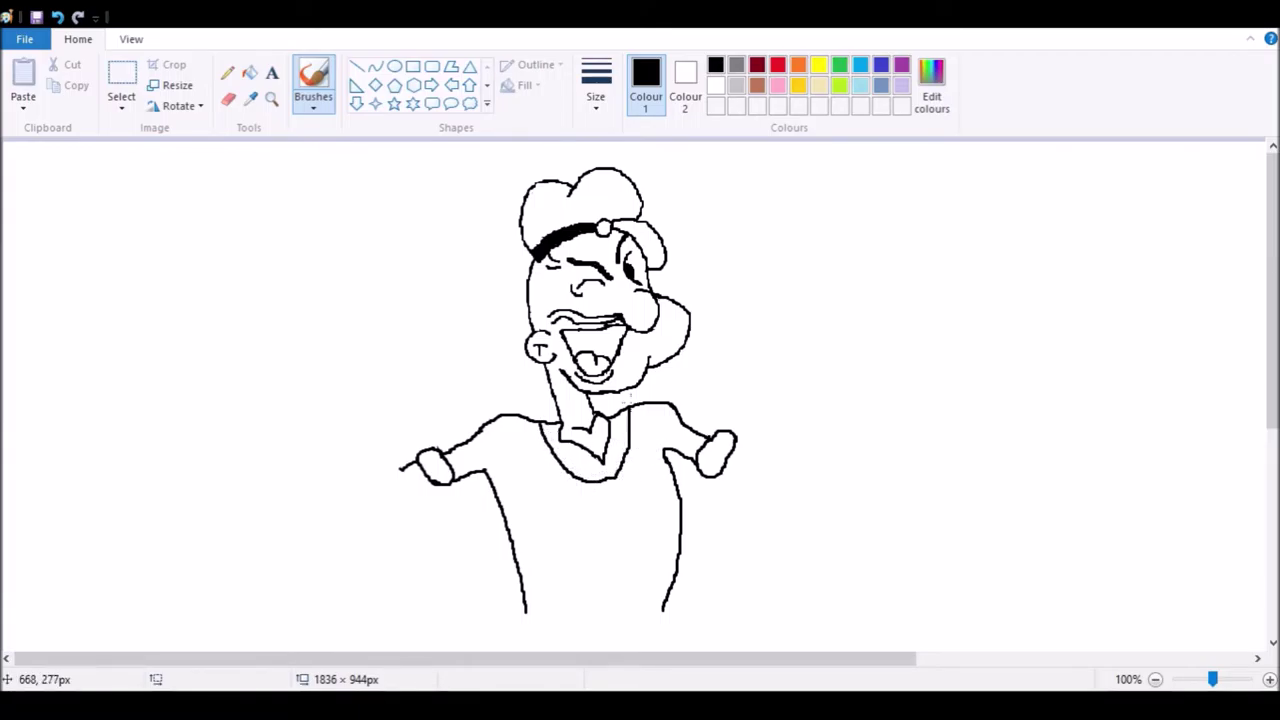
mouse_move(640, 408)
mouse_down()
mouse_move(630, 486)
mouse_move(592, 496)
mouse_move(545, 467)
mouse_move(526, 418)
mouse_up()
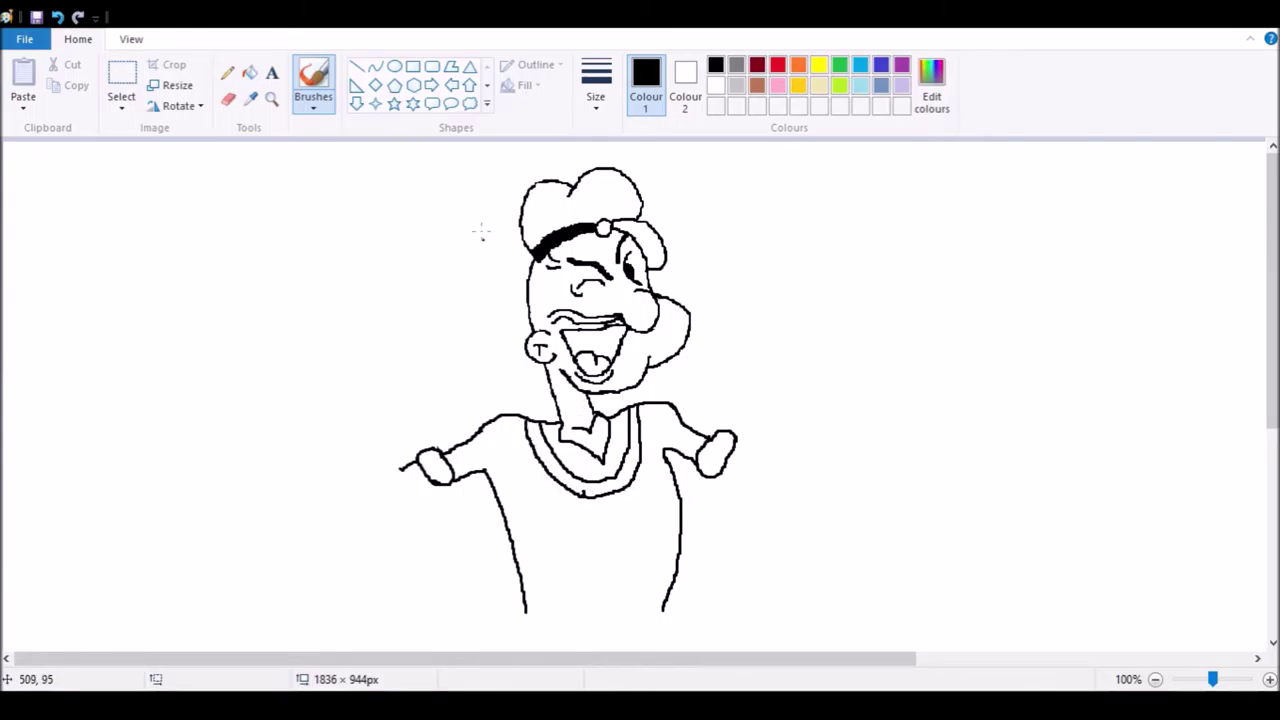
click(228, 98)
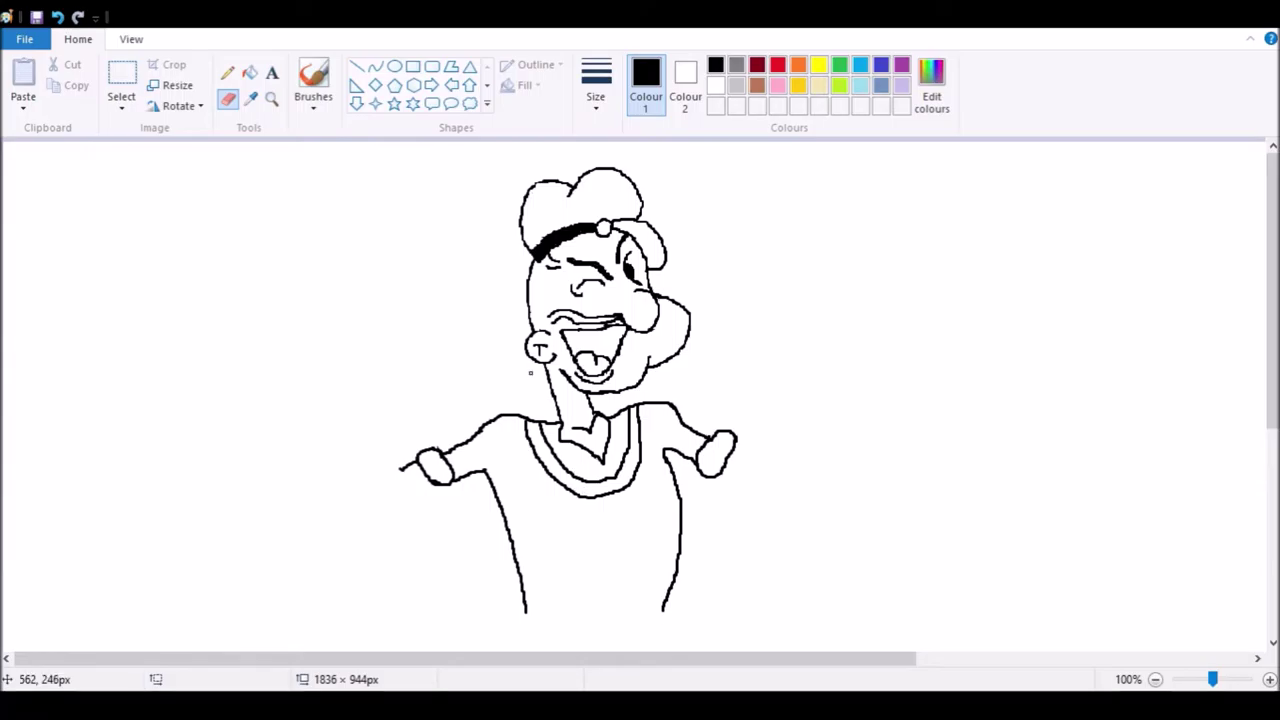
click(313, 80)
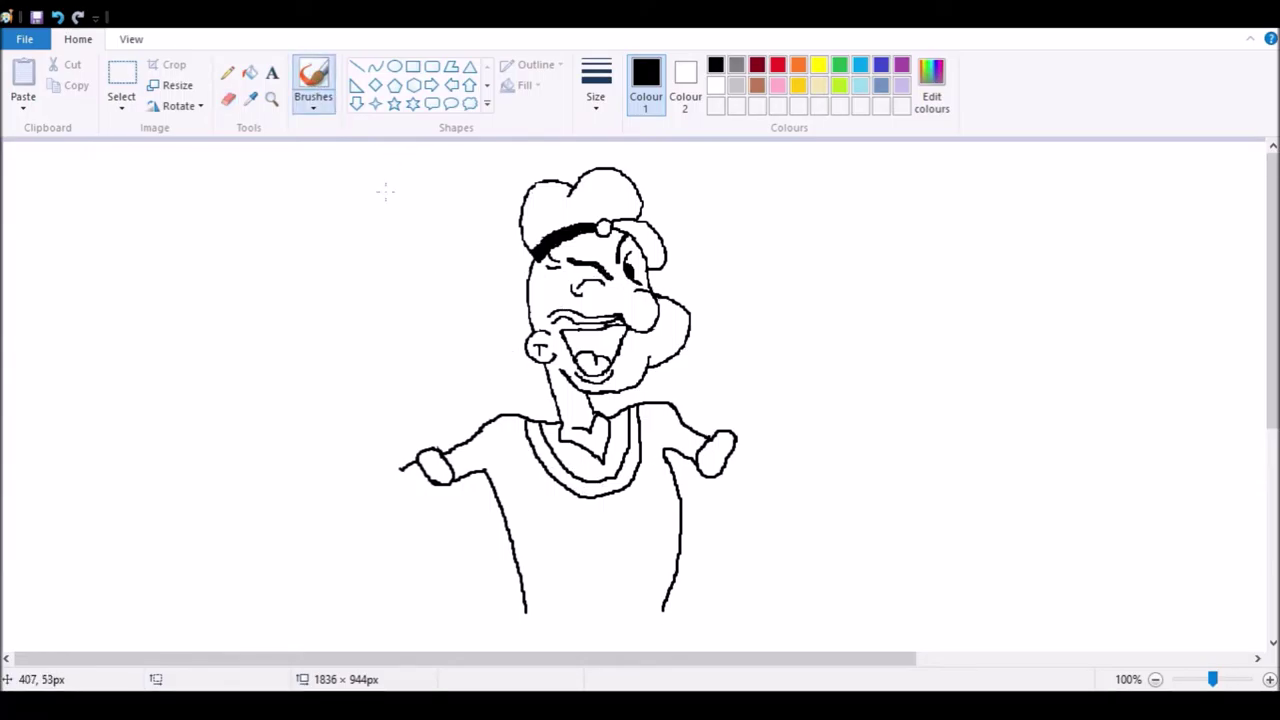
Erase the right sleeve and redraw it longer with an oval cuff, cleaning up the doubled line where it meets the torso.
click(228, 98)
mouse_move(731, 444)
mouse_down()
mouse_move(700, 475)
mouse_move(664, 452)
mouse_move(663, 463)
mouse_up()
drag(684, 420, 652, 398)
click(313, 80)
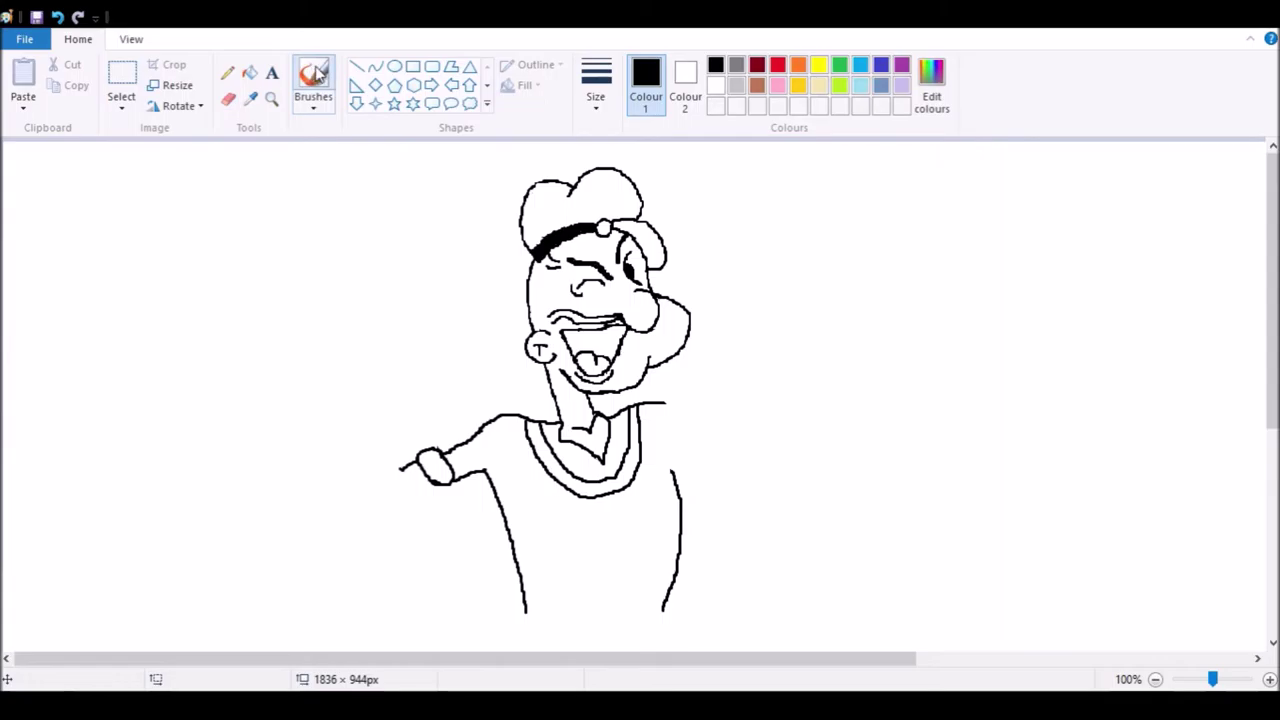
mouse_move(668, 404)
mouse_down()
mouse_move(748, 448)
mouse_move(746, 475)
mouse_move(712, 486)
mouse_move(726, 456)
mouse_move(684, 504)
mouse_up()
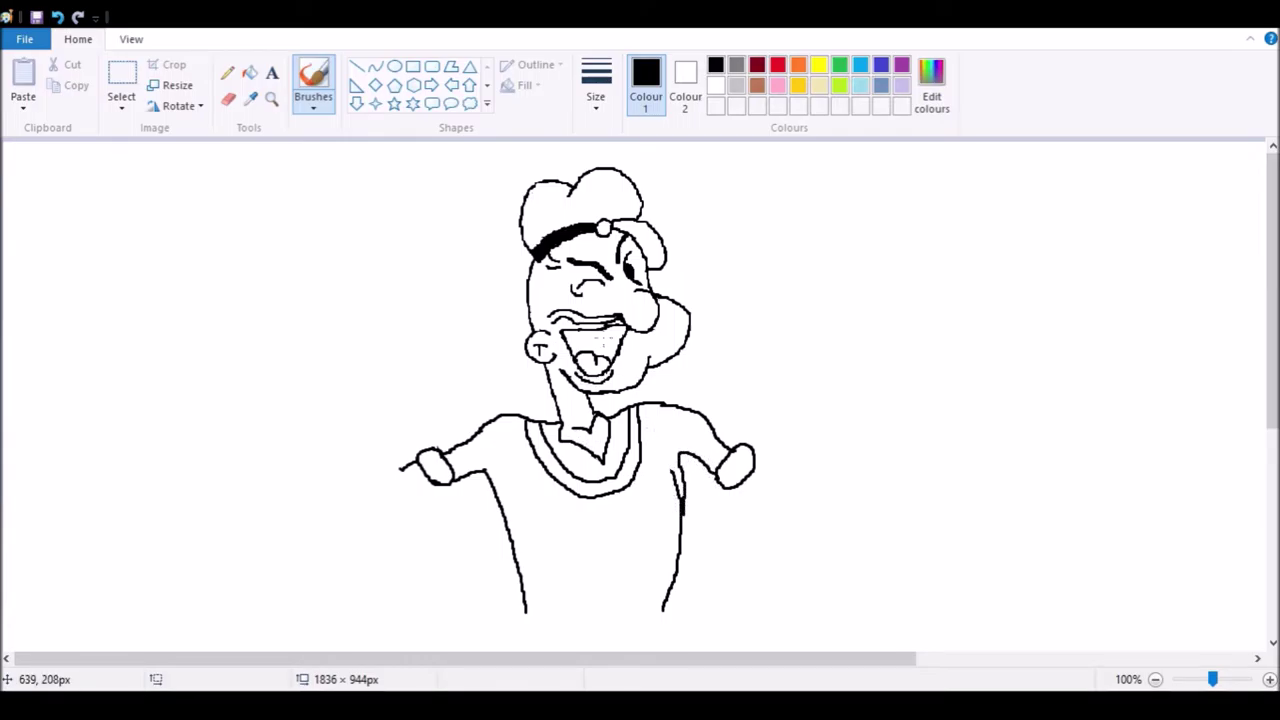
click(228, 99)
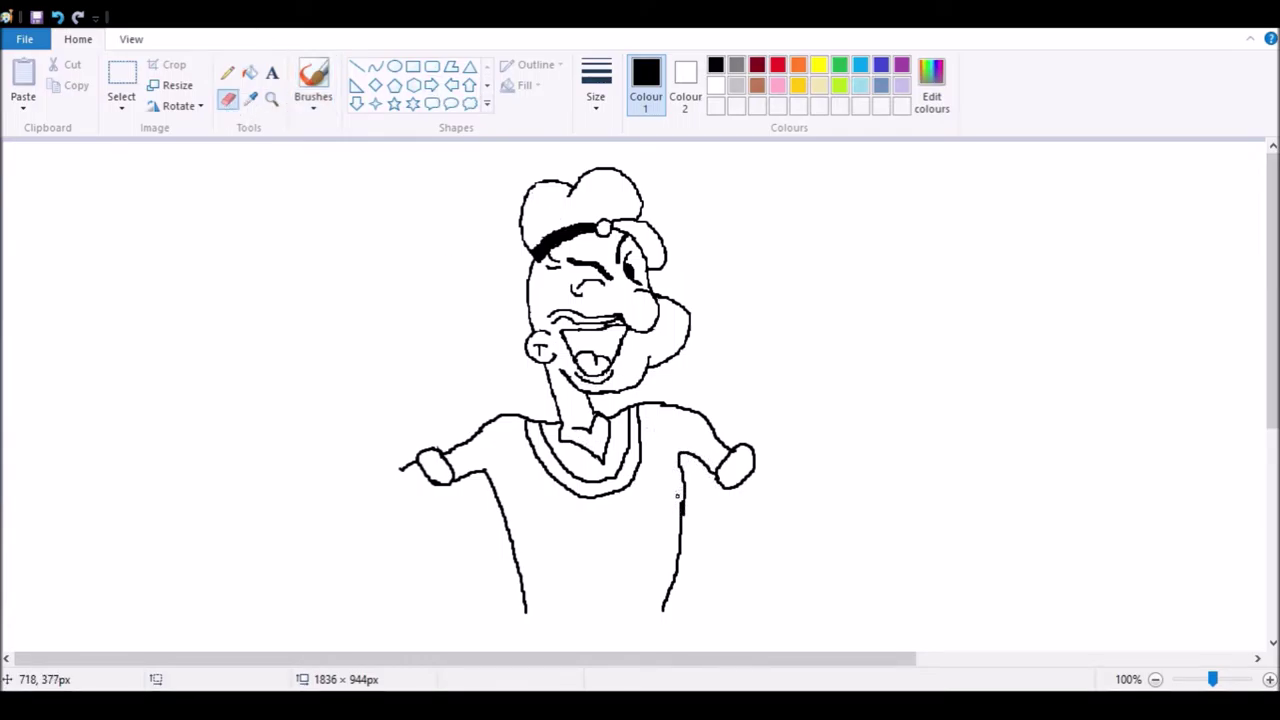
Draw a third, outer U-shaped neckline stripe and a vertical column of four round buttons beneath it.
click(313, 80)
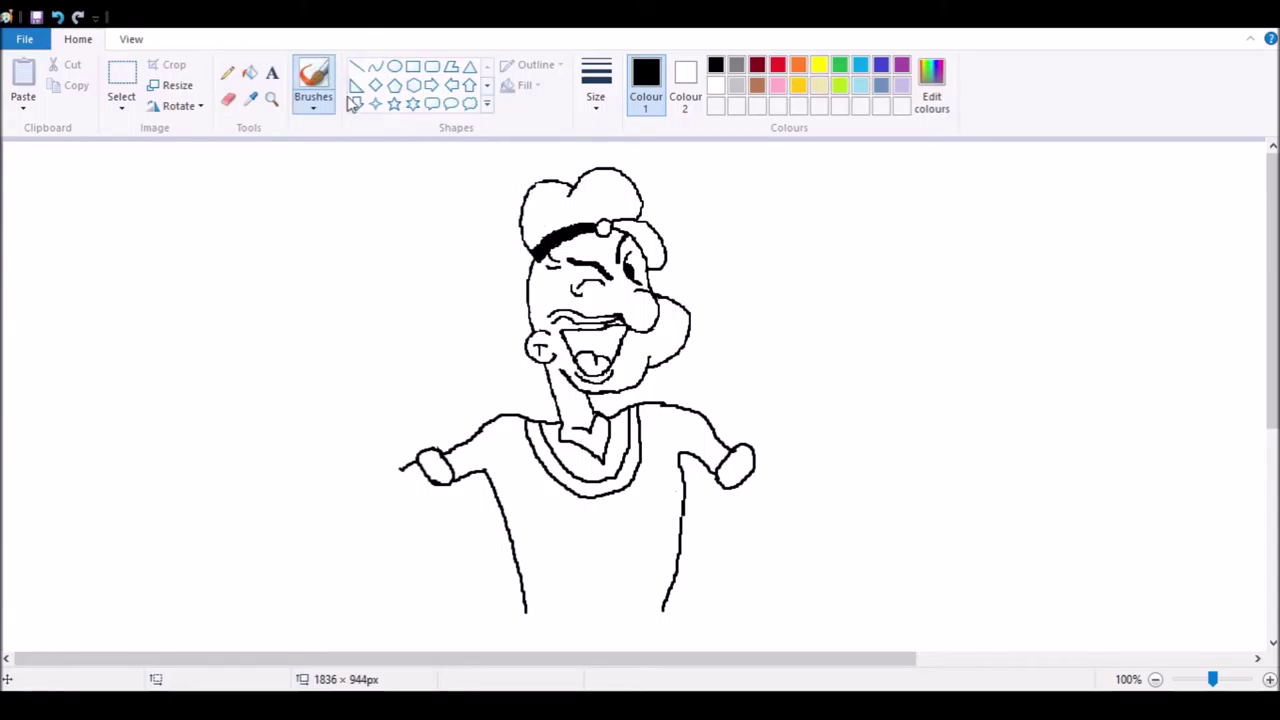
mouse_move(505, 410)
mouse_down()
mouse_move(529, 488)
mouse_move(588, 512)
mouse_up()
mouse_move(640, 403)
mouse_down()
mouse_move(648, 486)
mouse_move(590, 512)
mouse_move(588, 526)
mouse_move(604, 510)
mouse_move(586, 573)
mouse_move(600, 561)
mouse_move(601, 587)
mouse_up()
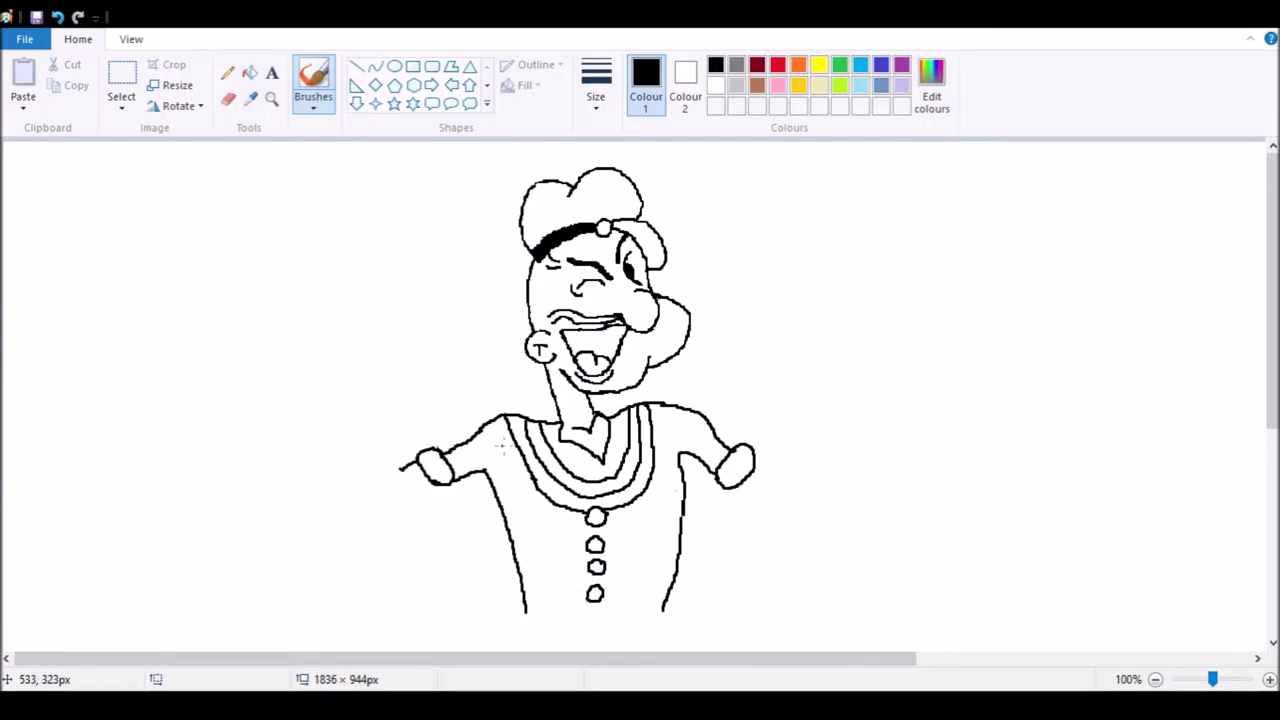
Draw the flexed right arm from its cuff, with a bent elbow, a bulging forearm and a raised clenched fist.
scroll(1145, 322, down, 1)
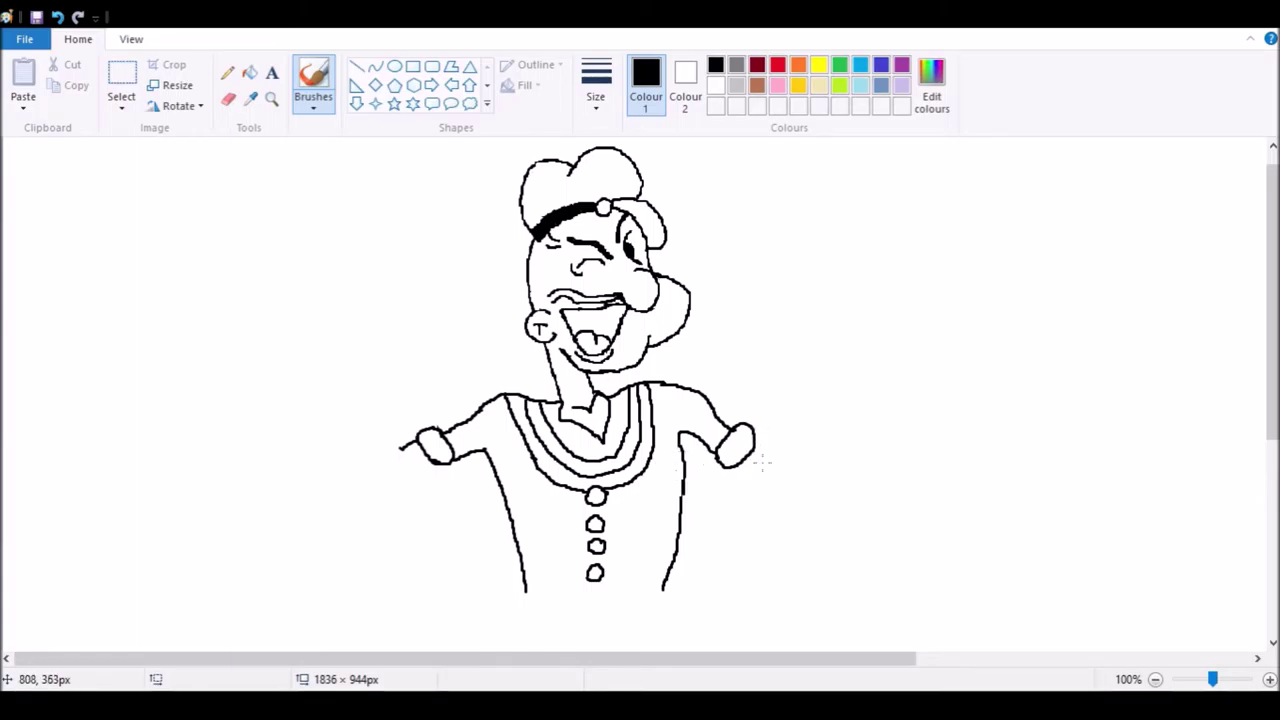
mouse_move(758, 447)
mouse_down()
mouse_move(782, 464)
mouse_move(755, 477)
mouse_move(766, 484)
mouse_up()
mouse_move(779, 390)
mouse_down()
mouse_move(775, 444)
mouse_move(824, 498)
mouse_up()
mouse_move(781, 391)
mouse_down()
mouse_move(797, 354)
mouse_move(785, 370)
mouse_move(766, 356)
mouse_move(784, 336)
mouse_move(760, 338)
mouse_move(764, 258)
mouse_move(832, 268)
mouse_move(858, 316)
mouse_move(891, 433)
mouse_move(904, 438)
mouse_move(886, 431)
mouse_move(880, 494)
mouse_move(825, 490)
mouse_move(828, 503)
mouse_move(865, 500)
mouse_move(848, 508)
mouse_move(876, 498)
mouse_move(865, 523)
mouse_move(538, 288)
mouse_move(888, 433)
mouse_move(822, 502)
mouse_move(862, 495)
mouse_up()
click(228, 99)
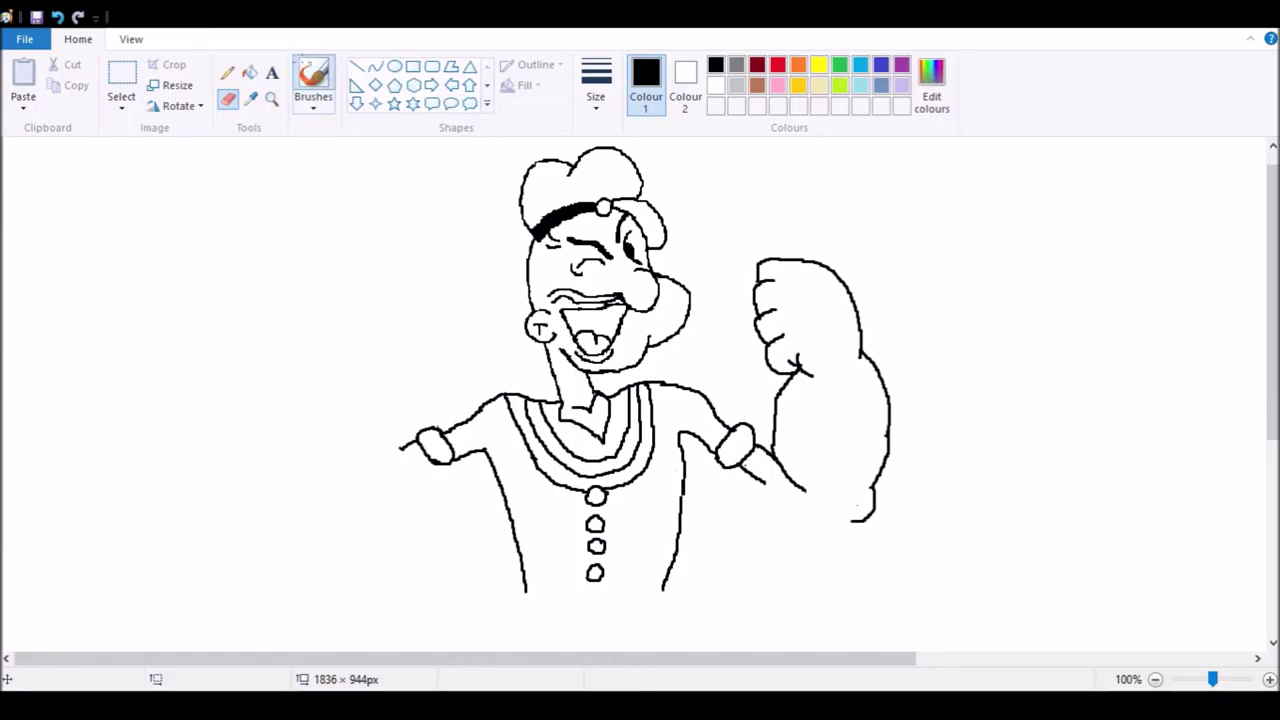
click(313, 85)
mouse_move(858, 510)
mouse_down()
mouse_move(812, 525)
mouse_move(772, 485)
mouse_move(820, 498)
mouse_up()
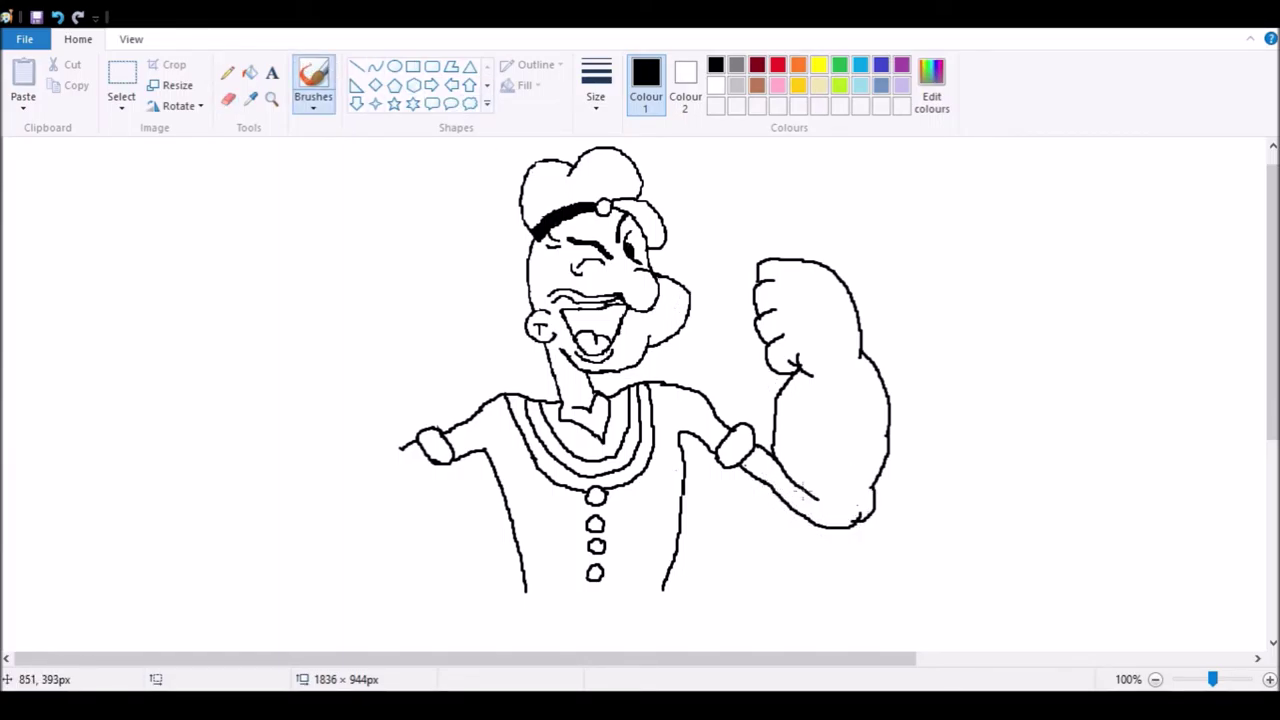
Draw an anchor tattoo on the right forearm and round off the upper corner of that fist.
mouse_move(831, 384)
mouse_down()
mouse_move(838, 422)
mouse_move(821, 407)
mouse_move(851, 408)
mouse_move(846, 452)
mouse_move(836, 441)
mouse_up()
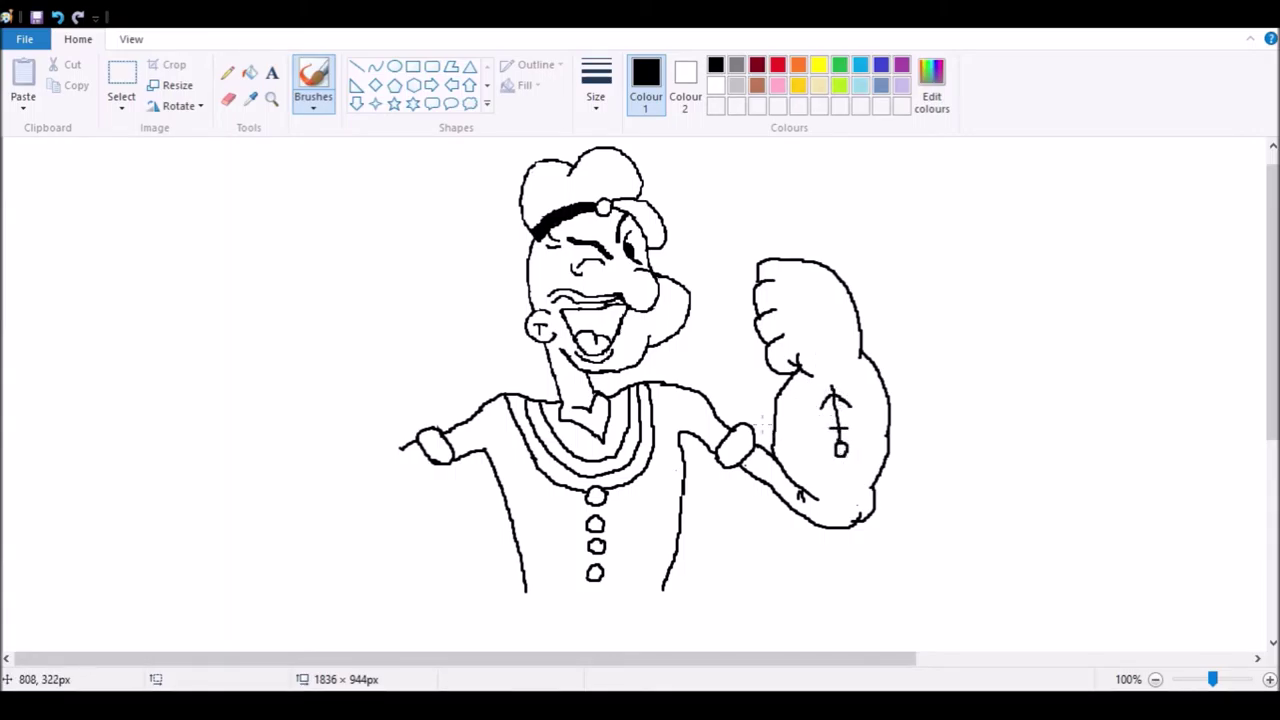
click(228, 98)
click(313, 80)
drag(761, 261, 751, 280)
Draw the flexed left arm from its cuff through the elbow to a bulging forearm, reshaping the forearm's upper ends.
mouse_move(424, 466)
mouse_down()
mouse_move(351, 532)
mouse_move(329, 528)
mouse_move(280, 461)
mouse_move(286, 369)
mouse_up()
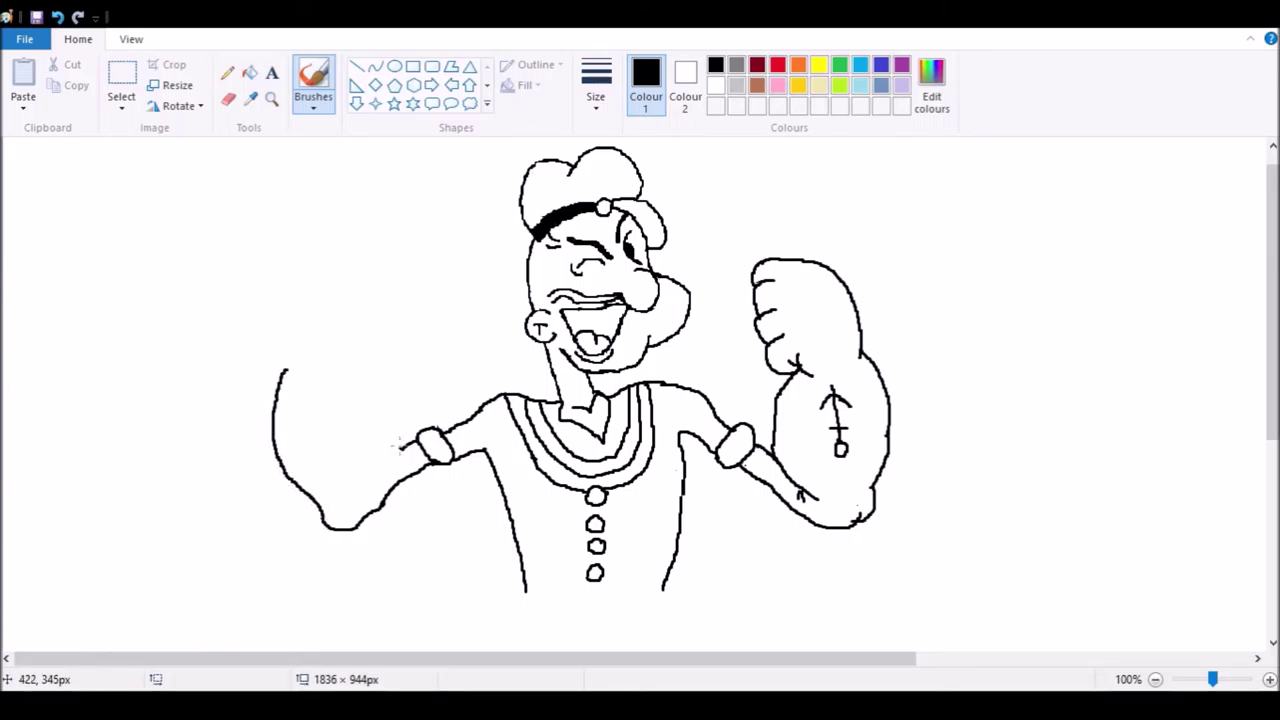
mouse_move(375, 391)
mouse_down()
mouse_move(385, 431)
mouse_move(357, 494)
mouse_up()
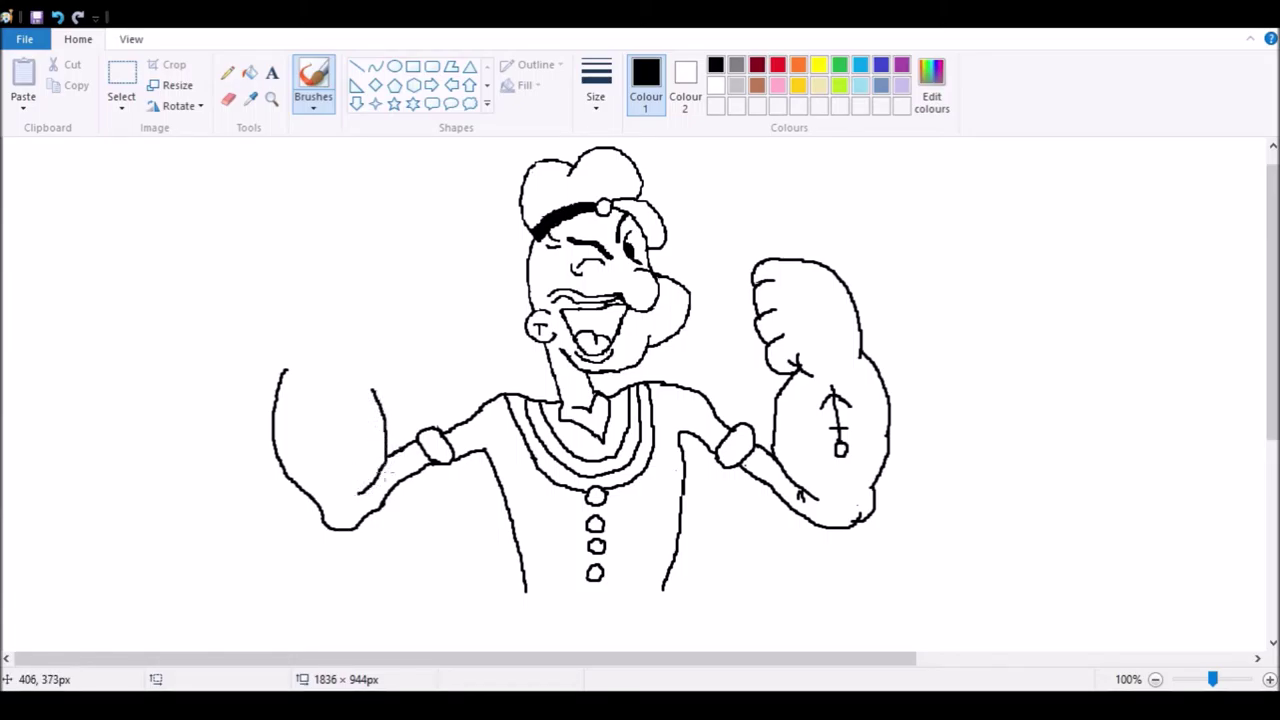
click(228, 99)
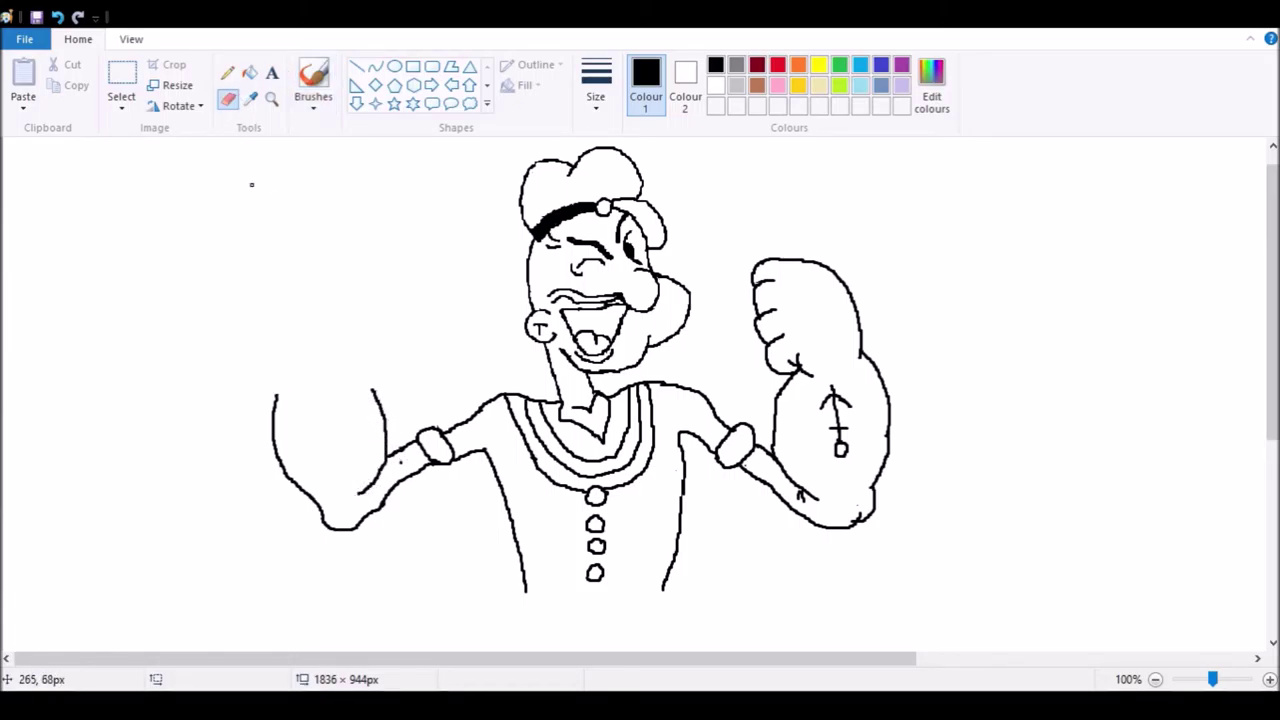
click(313, 82)
click(228, 99)
mouse_move(265, 390)
mouse_down()
mouse_move(267, 439)
mouse_move(283, 379)
mouse_up()
click(313, 82)
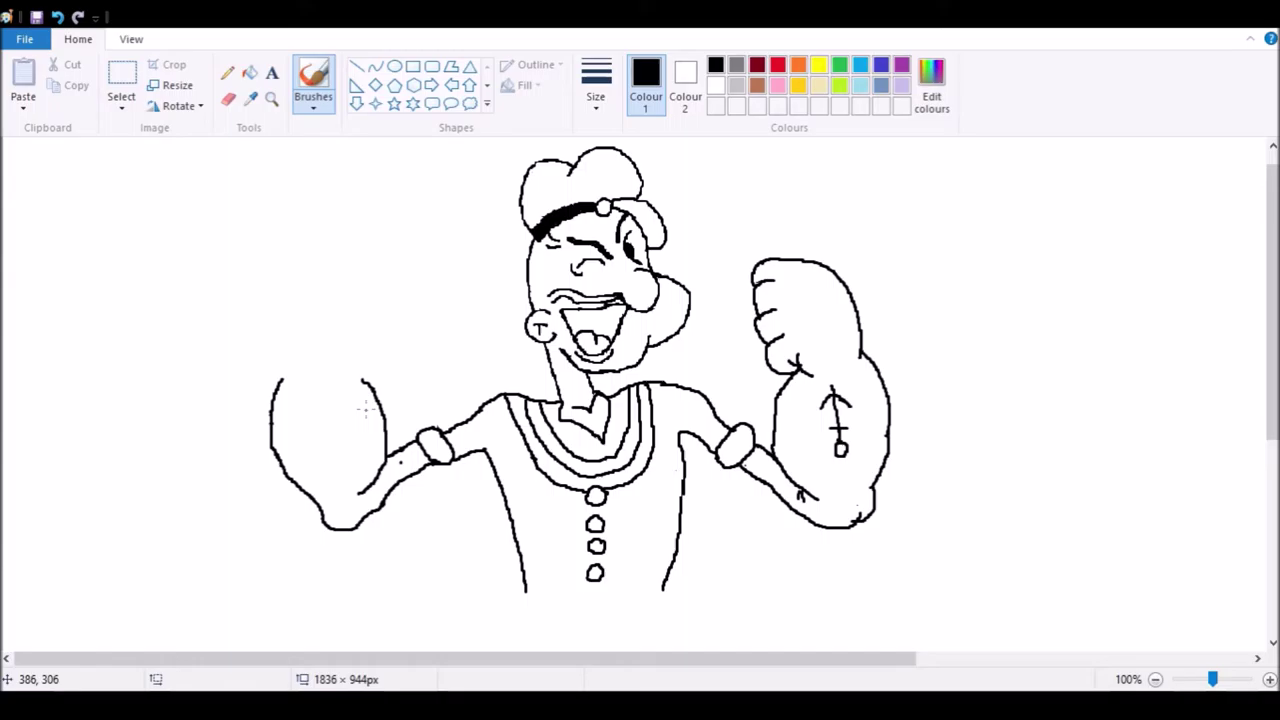
click(228, 99)
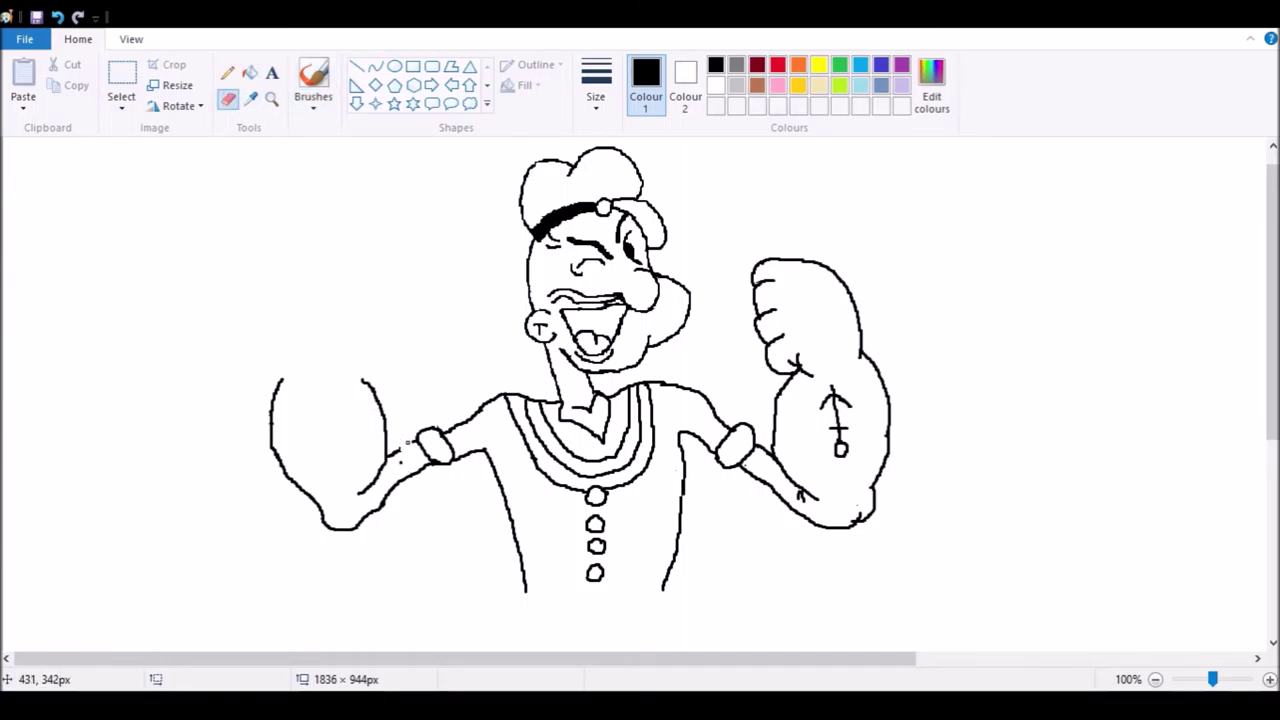
click(121, 80)
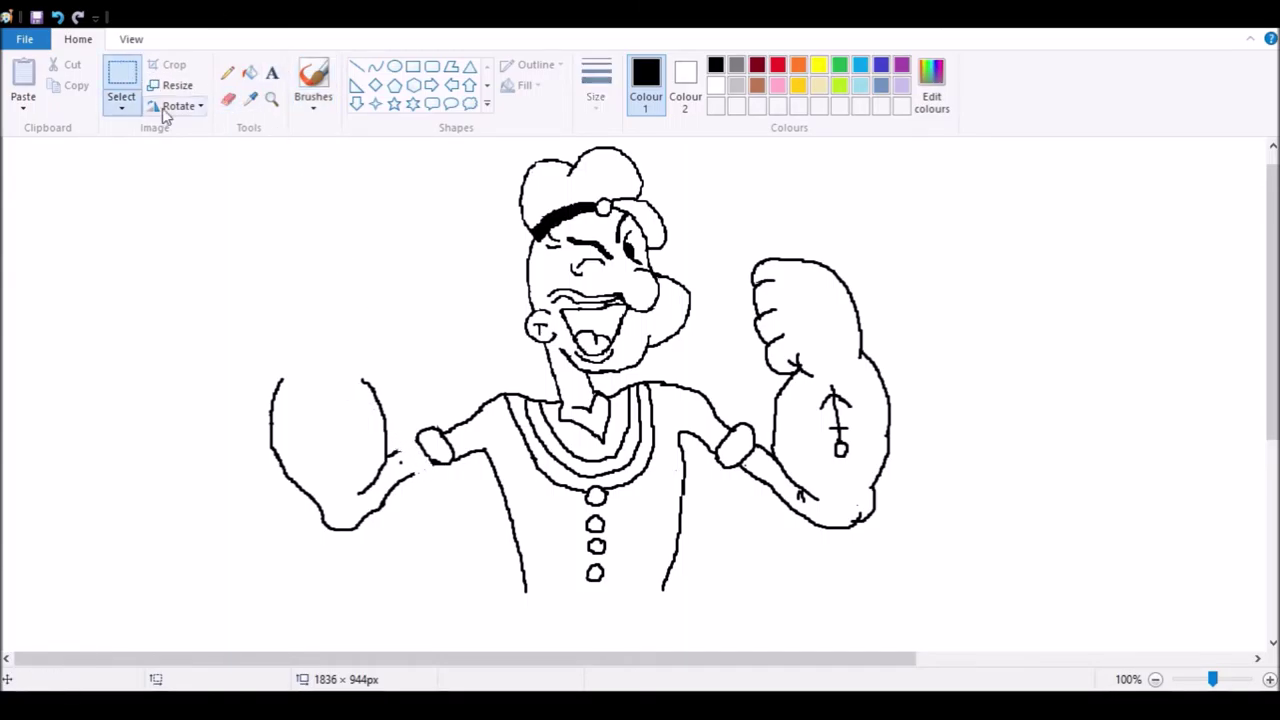
drag(405, 541, 286, 360)
drag(349, 454, 357, 445)
drag(337, 343, 337, 517)
click(57, 17)
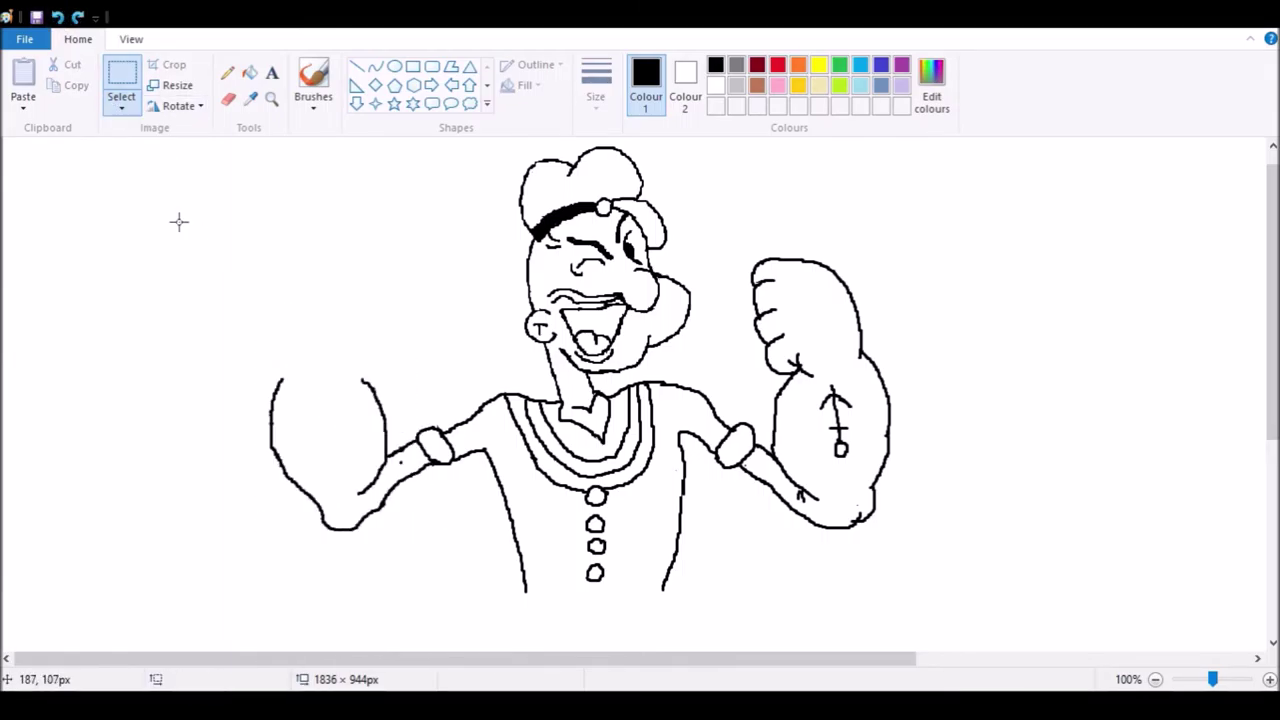
Draw a raised left fist above the forearm, with curled fingers and a closed outline along the back of the hand.
click(228, 98)
click(313, 82)
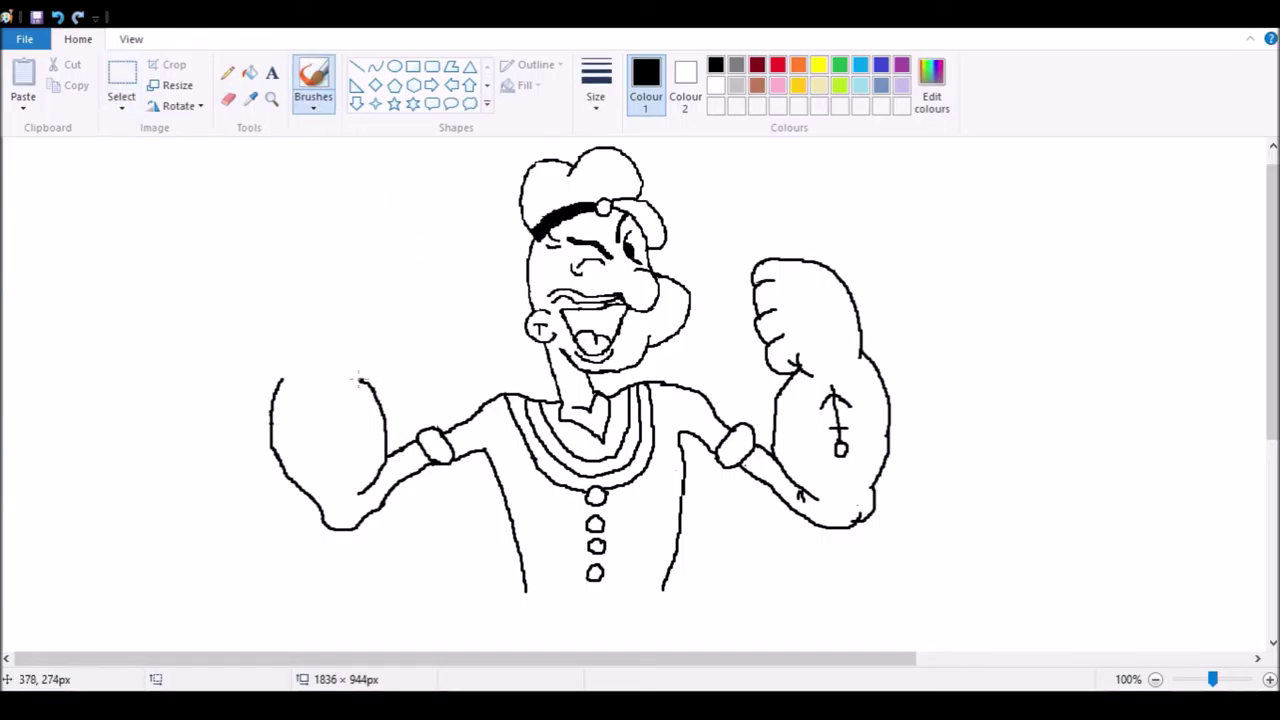
mouse_move(353, 365)
mouse_down()
mouse_move(340, 377)
mouse_move(274, 364)
mouse_move(272, 292)
mouse_move(306, 268)
mouse_up()
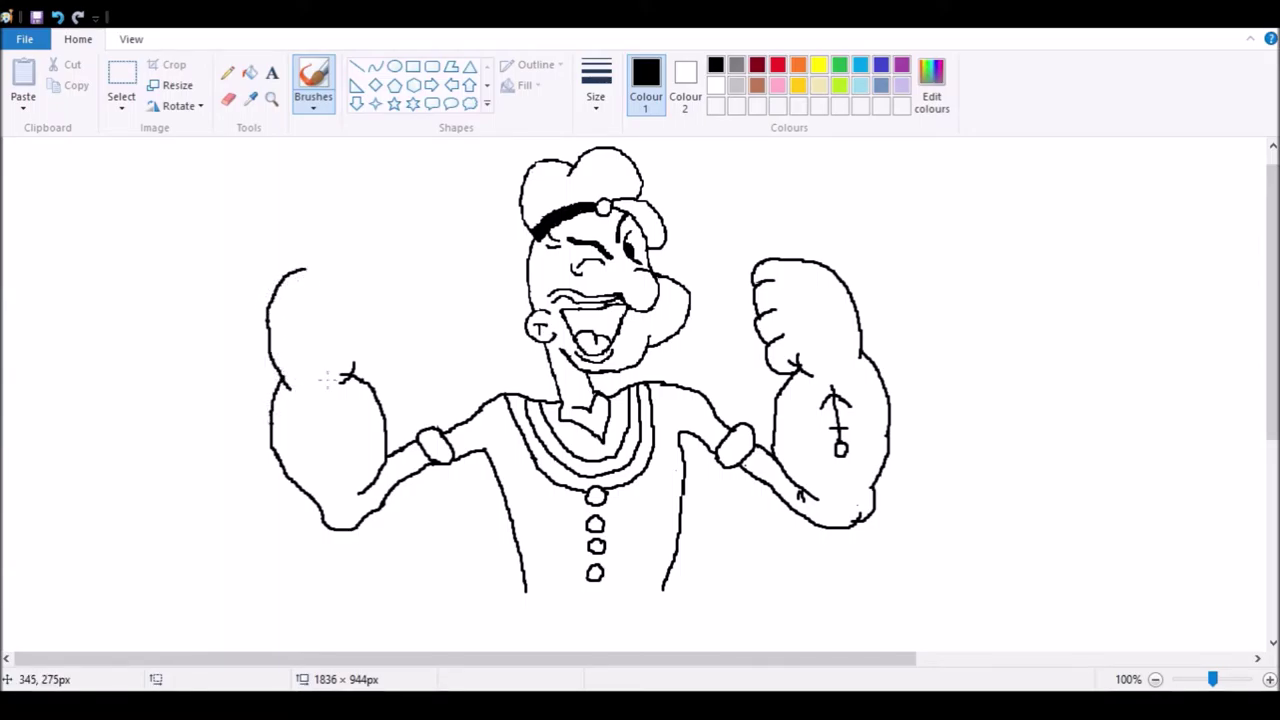
mouse_move(342, 372)
mouse_down()
mouse_move(350, 332)
mouse_move(366, 346)
mouse_move(339, 337)
mouse_move(362, 332)
mouse_move(350, 288)
mouse_move(331, 282)
mouse_move(347, 268)
mouse_move(301, 258)
mouse_move(271, 305)
mouse_up()
key(ctrl+z)
click(228, 99)
click(313, 85)
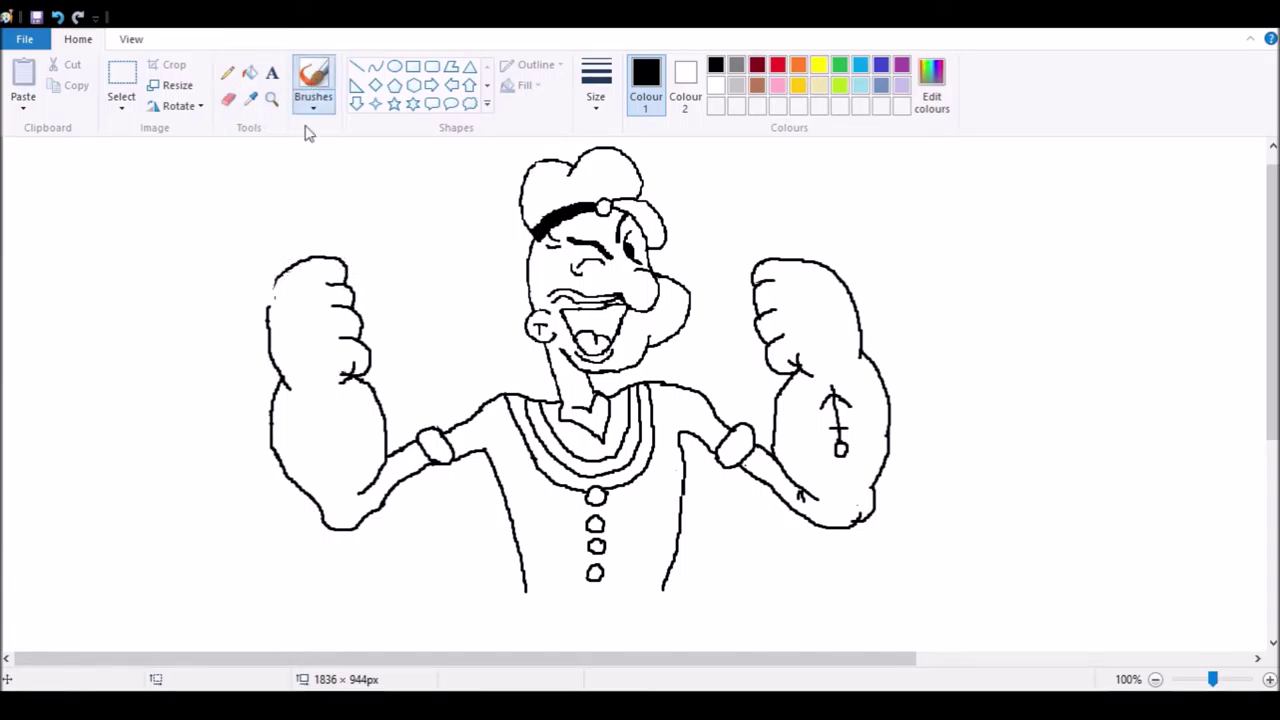
drag(272, 285, 268, 305)
Erase the left fist's fingers and top, and redraw them as four rounded, curled fingers.
click(228, 99)
mouse_move(348, 263)
mouse_down()
mouse_move(295, 254)
mouse_move(333, 267)
mouse_move(360, 352)
mouse_up()
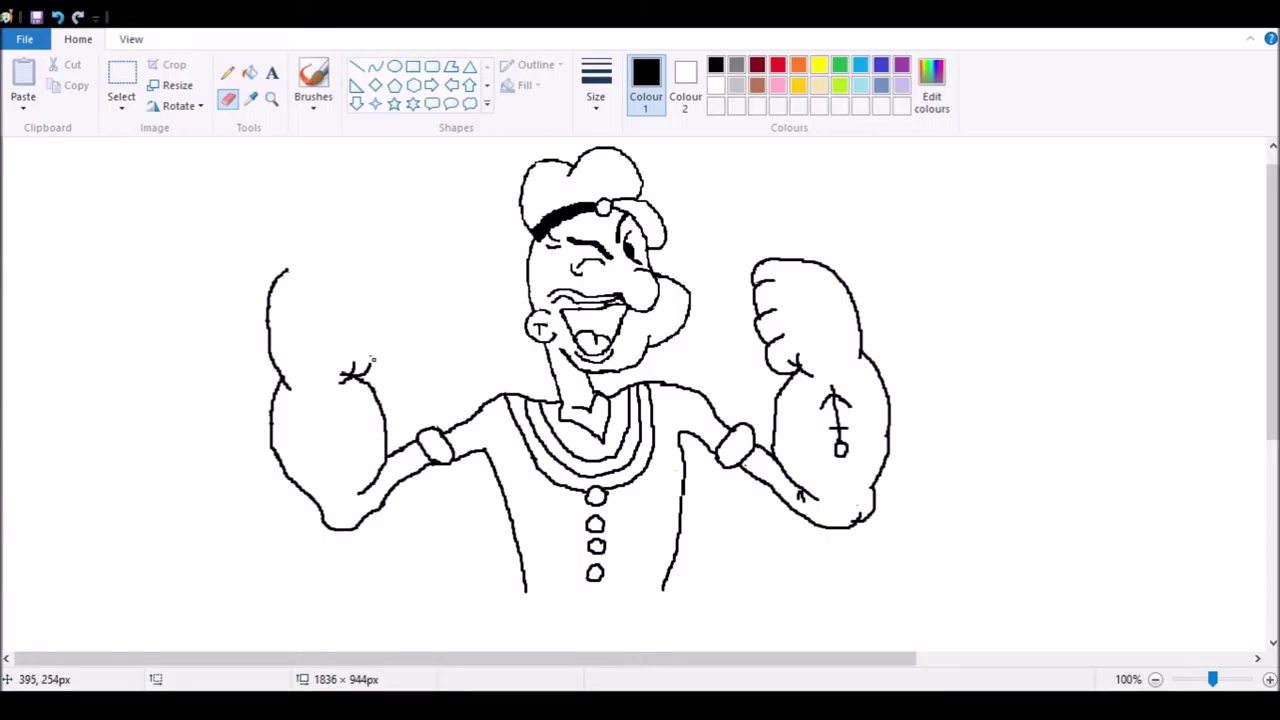
click(313, 80)
mouse_move(368, 362)
mouse_down()
mouse_move(353, 333)
mouse_move(345, 345)
mouse_move(368, 326)
mouse_move(335, 312)
mouse_move(358, 318)
mouse_move(358, 292)
mouse_move(335, 287)
mouse_move(347, 296)
mouse_move(345, 266)
mouse_move(288, 272)
mouse_up()
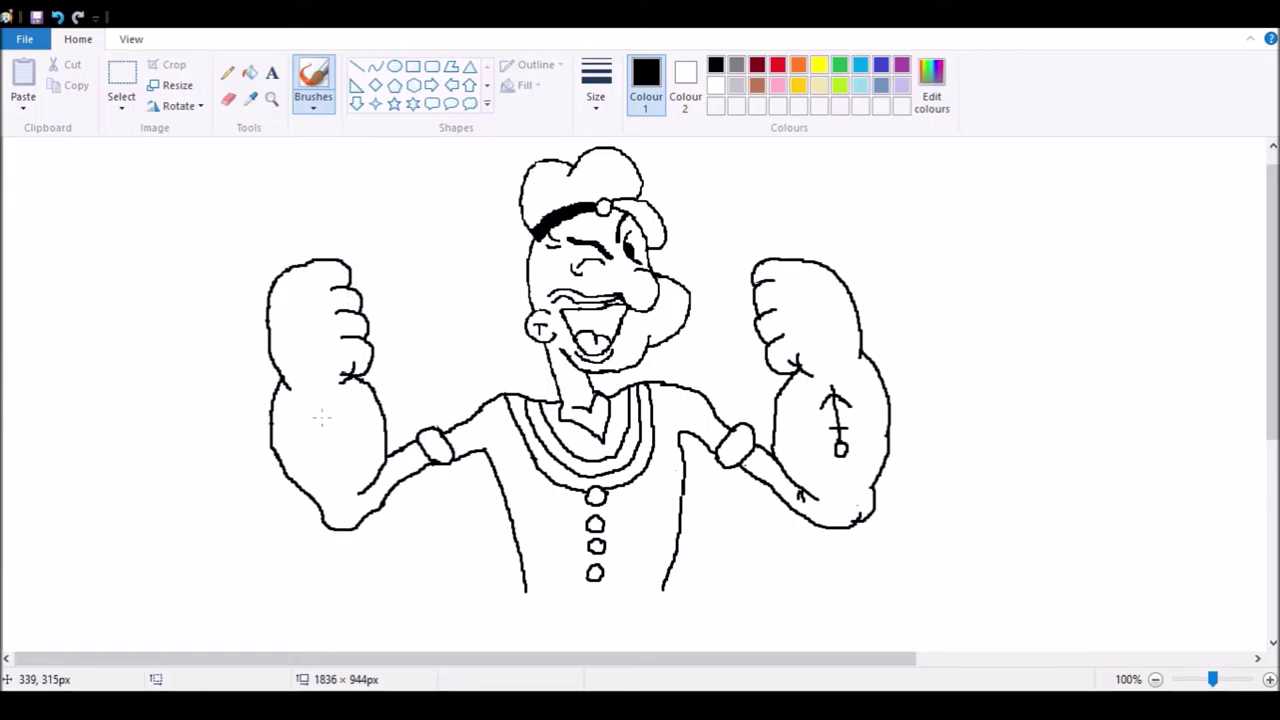
Draw an anchor tattoo on the left forearm and close off the shirt's bottom with a straight horizontal black line.
mouse_move(321, 410)
mouse_down()
mouse_move(316, 444)
mouse_move(328, 452)
mouse_move(324, 410)
mouse_move(312, 426)
mouse_move(328, 461)
mouse_up()
key(ctrl+z)
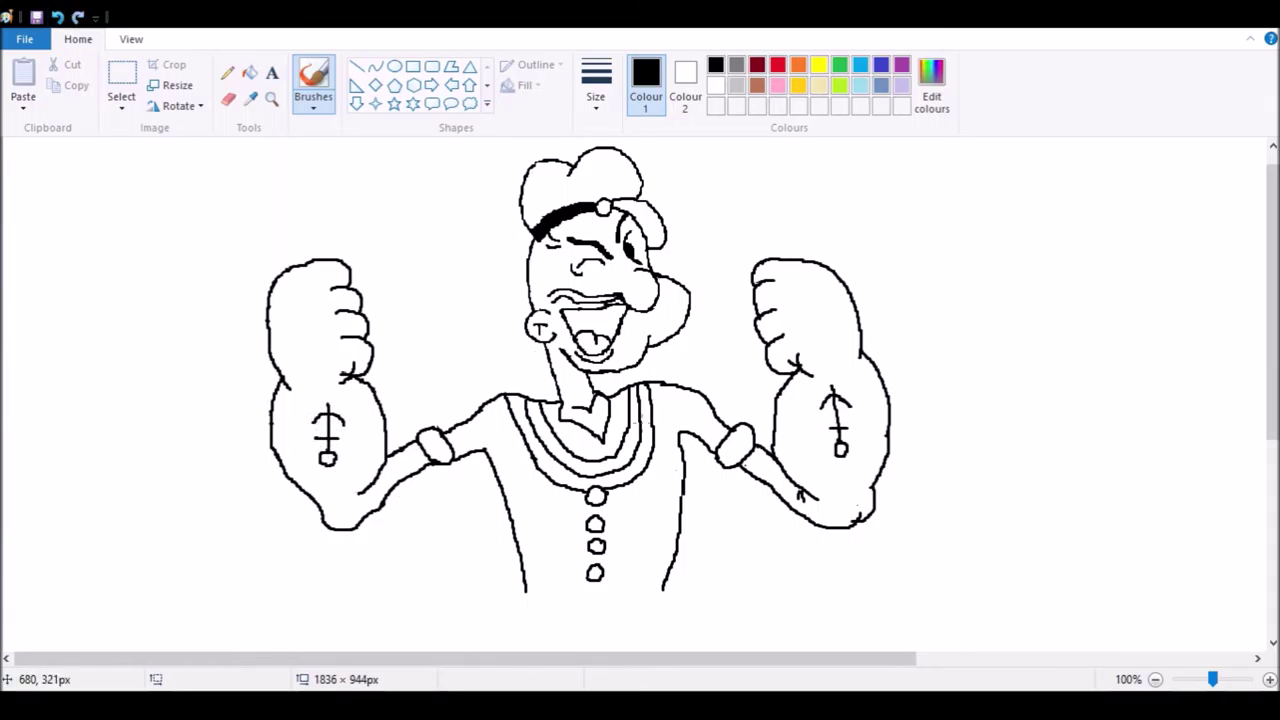
click(357, 67)
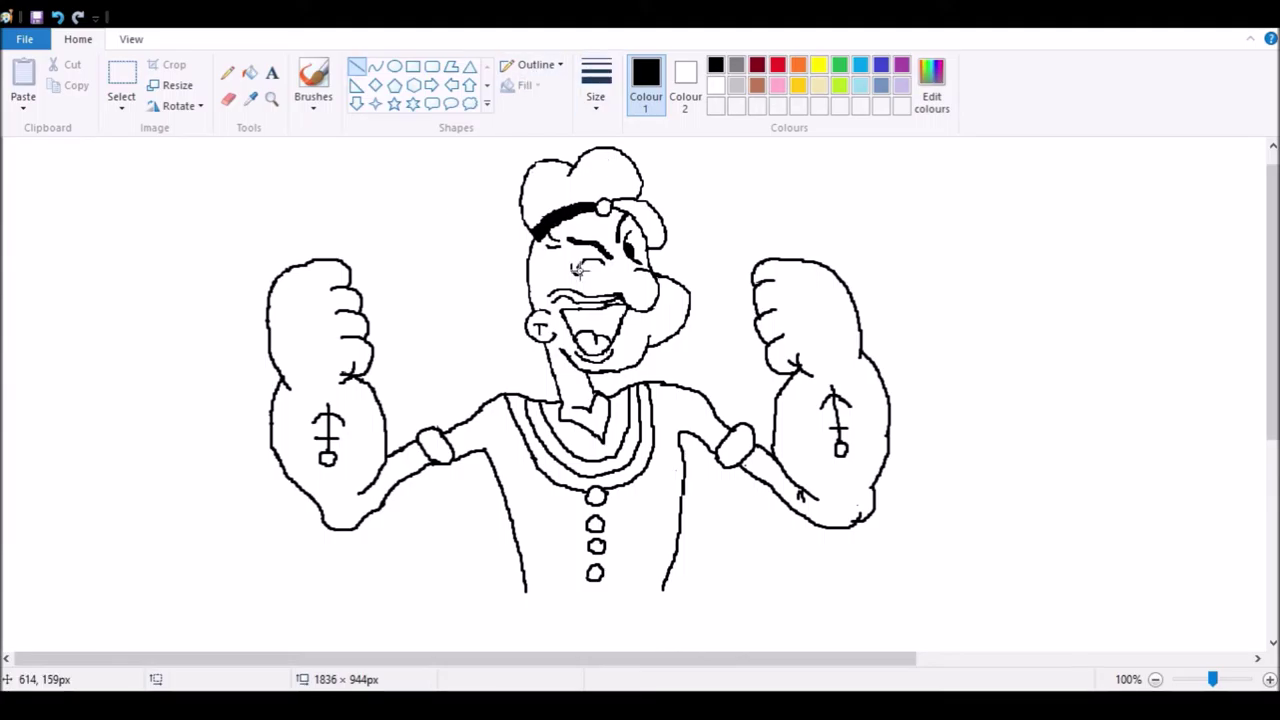
drag(452, 598, 747, 597)
click(312, 82)
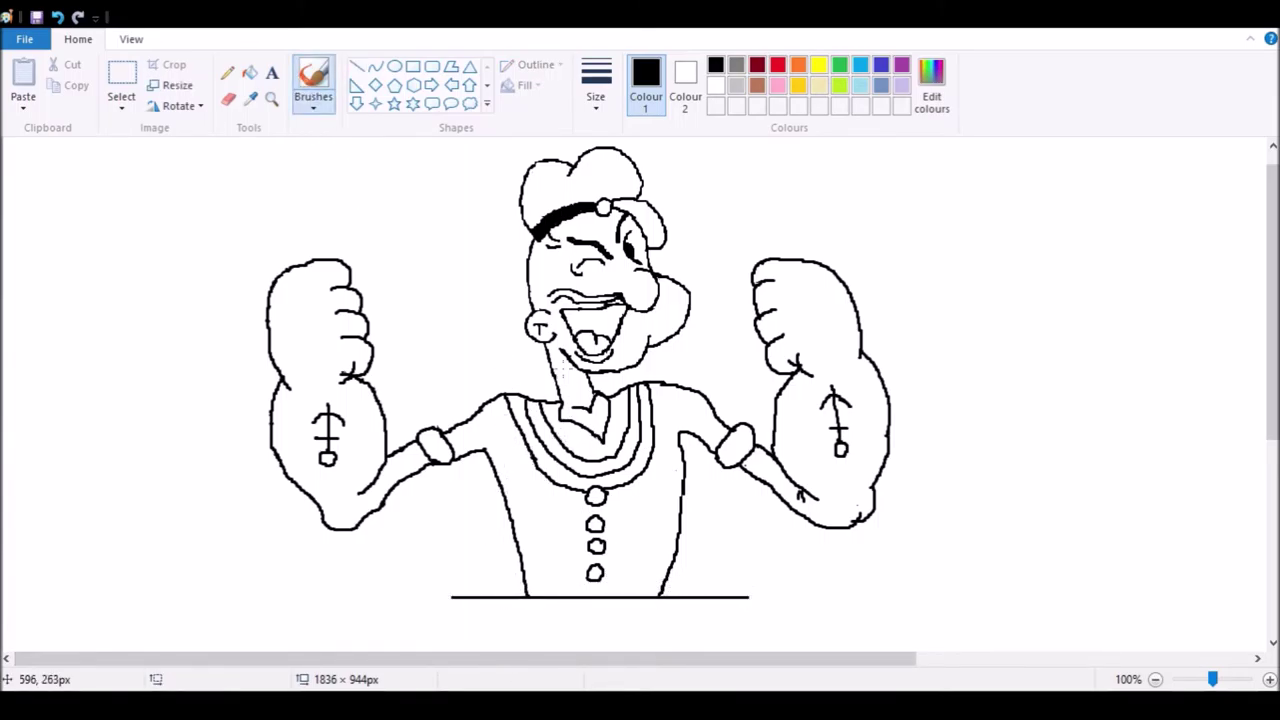
Fill the face, neck and both bare arms with the pale yellow skin colour.
click(818, 86)
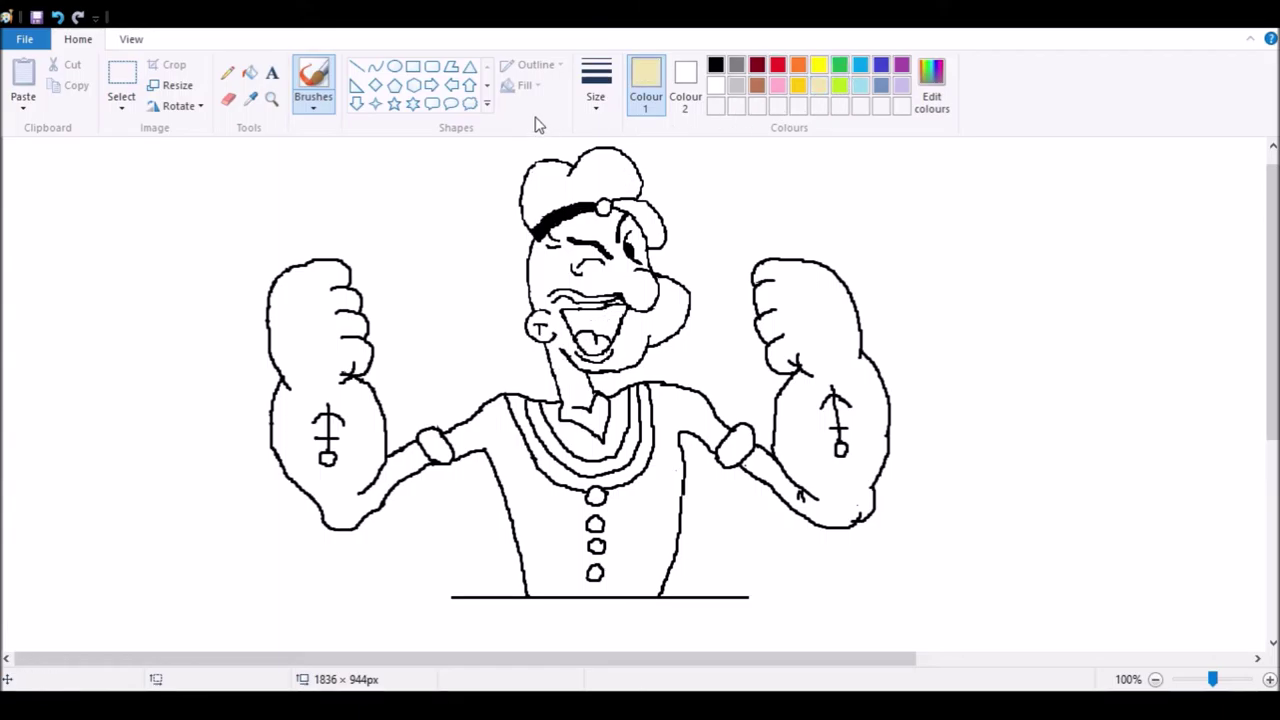
click(249, 73)
click(568, 316)
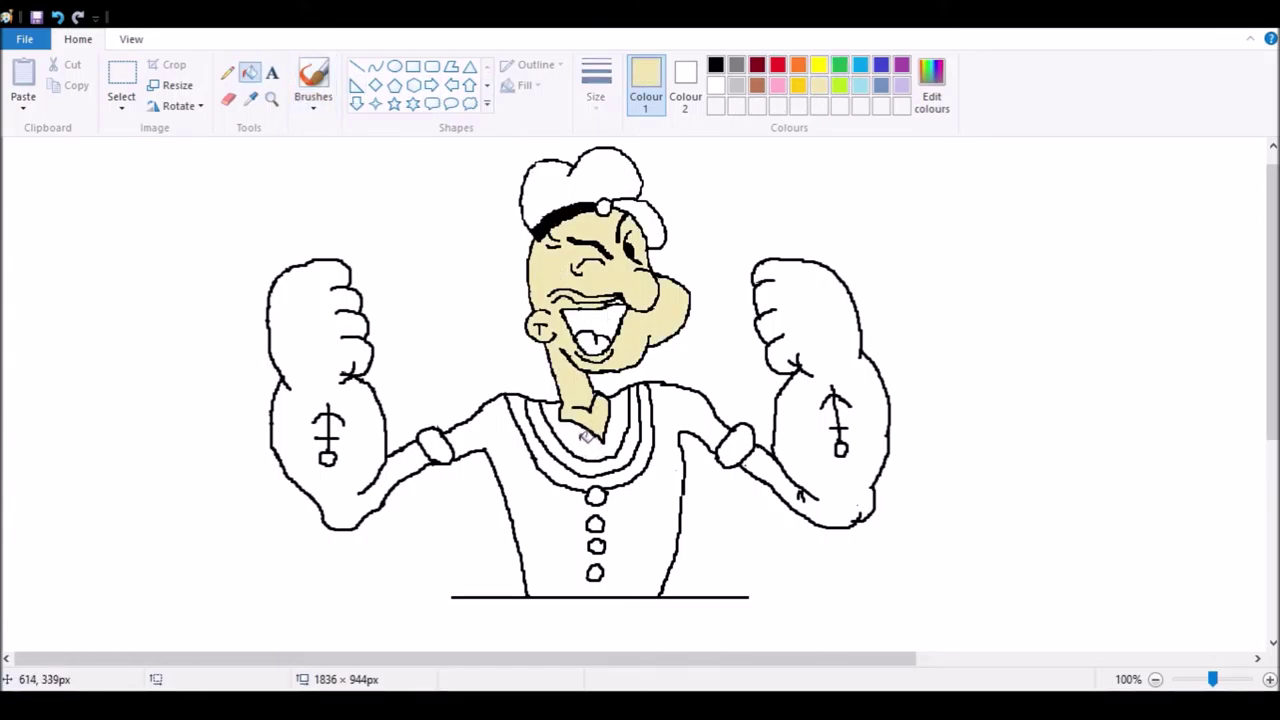
click(397, 434)
click(845, 387)
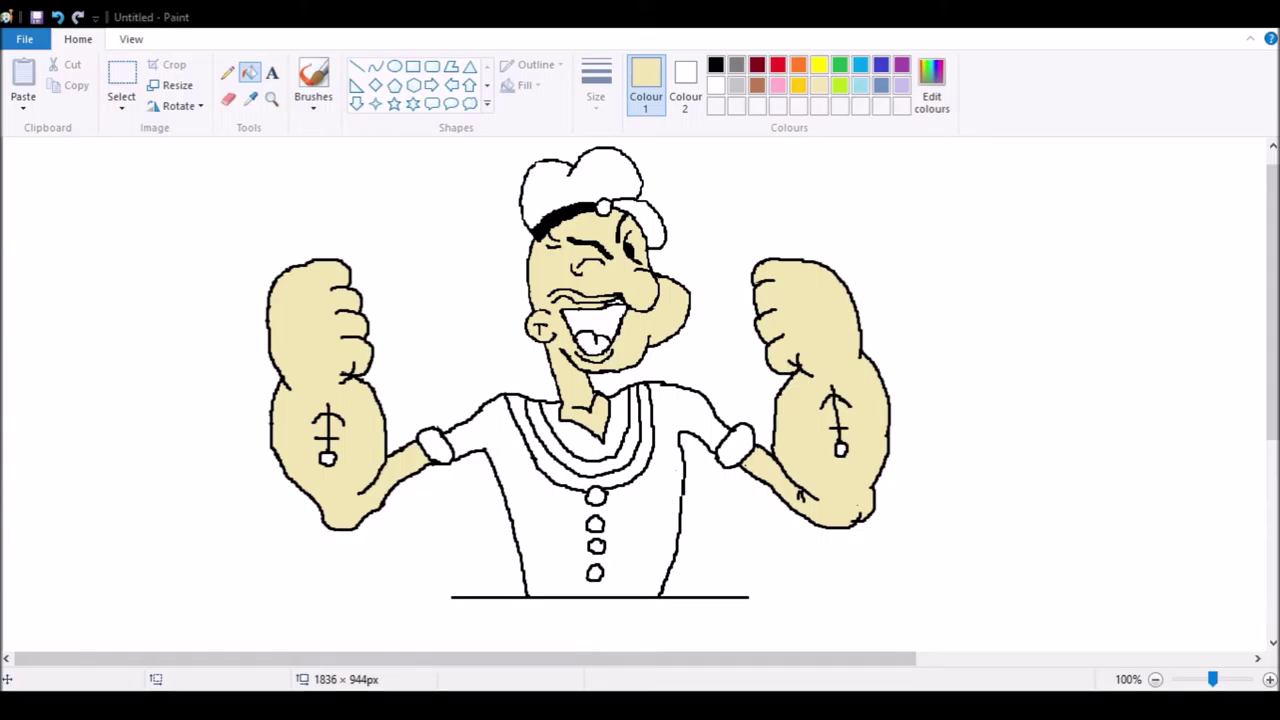
Fill the inner and outer collar bands red and the rest of the shirt black.
click(778, 65)
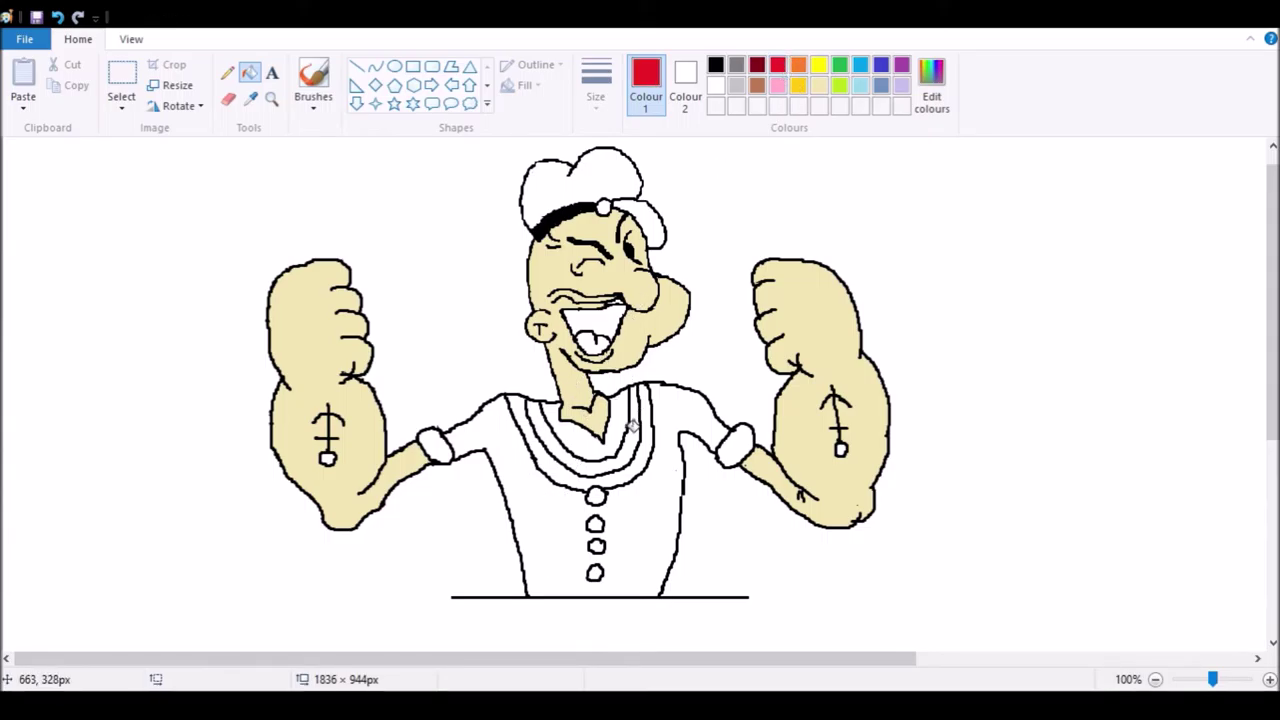
click(618, 423)
click(646, 456)
click(715, 66)
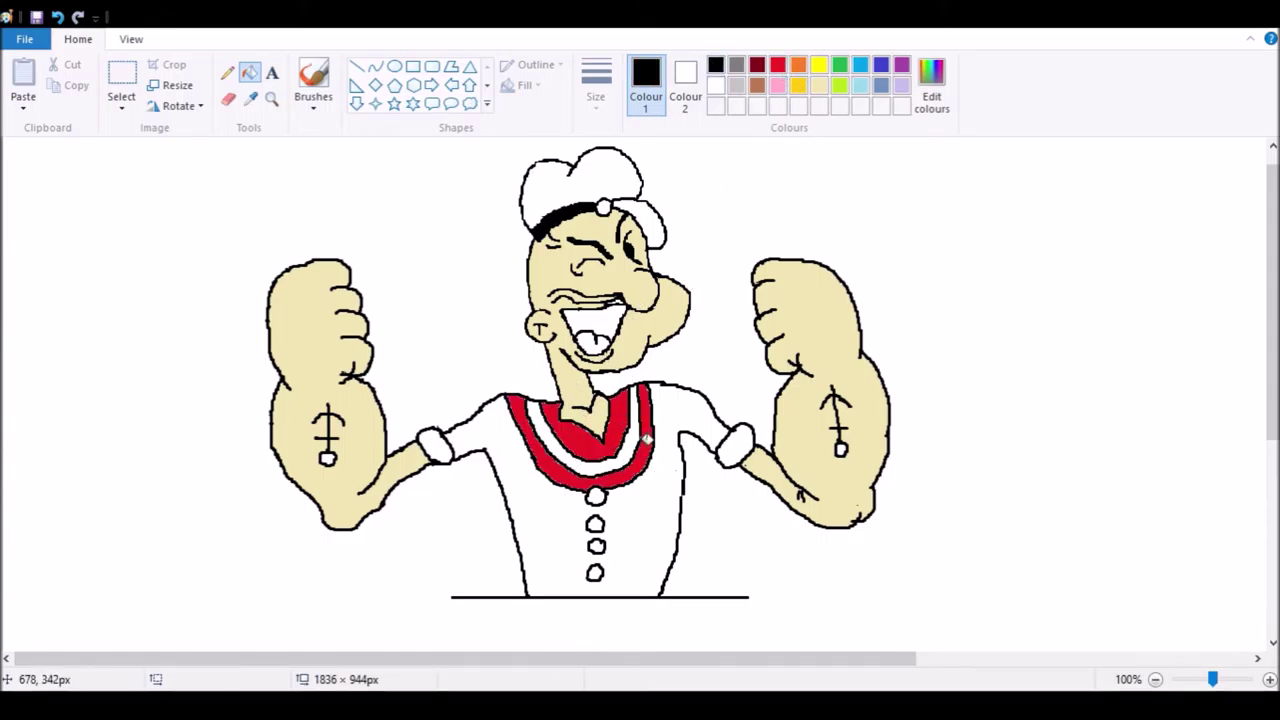
click(643, 494)
Fill the four shirt buttons with yellow.
click(818, 66)
click(596, 496)
click(596, 523)
click(596, 546)
click(596, 572)
Fill the open mouth black and the tongue red.
click(715, 66)
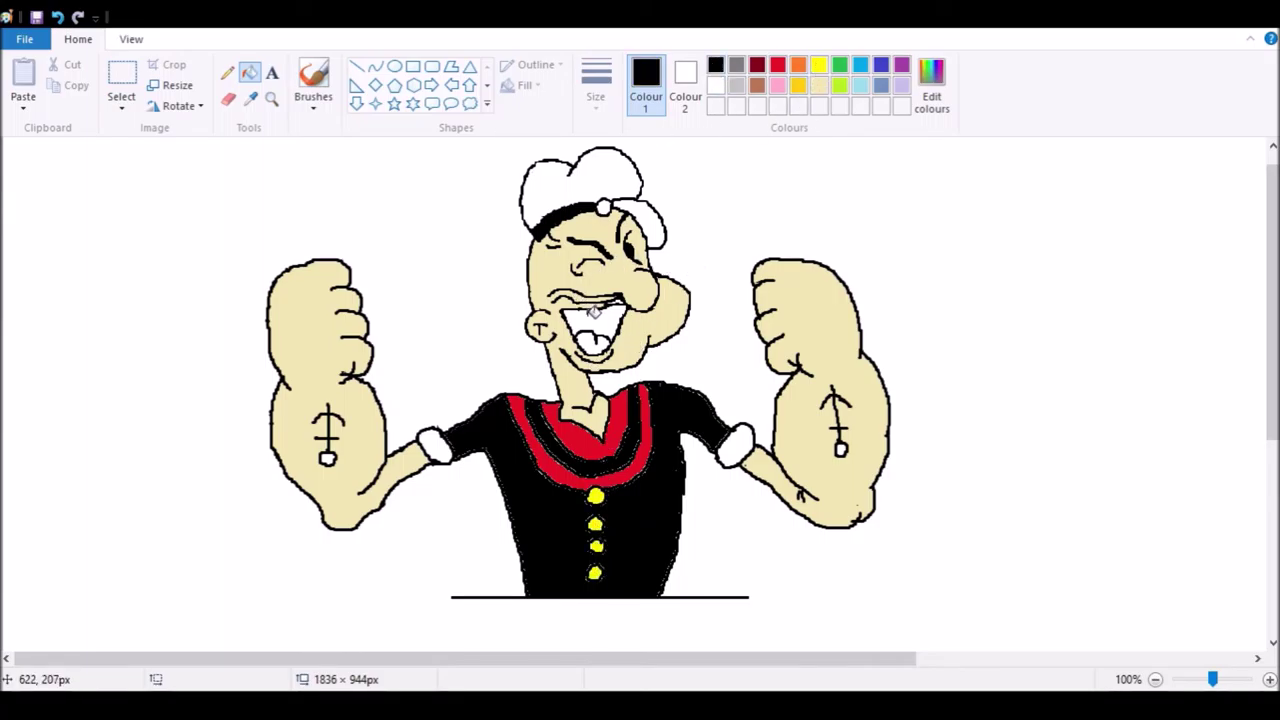
click(594, 311)
click(778, 66)
click(594, 344)
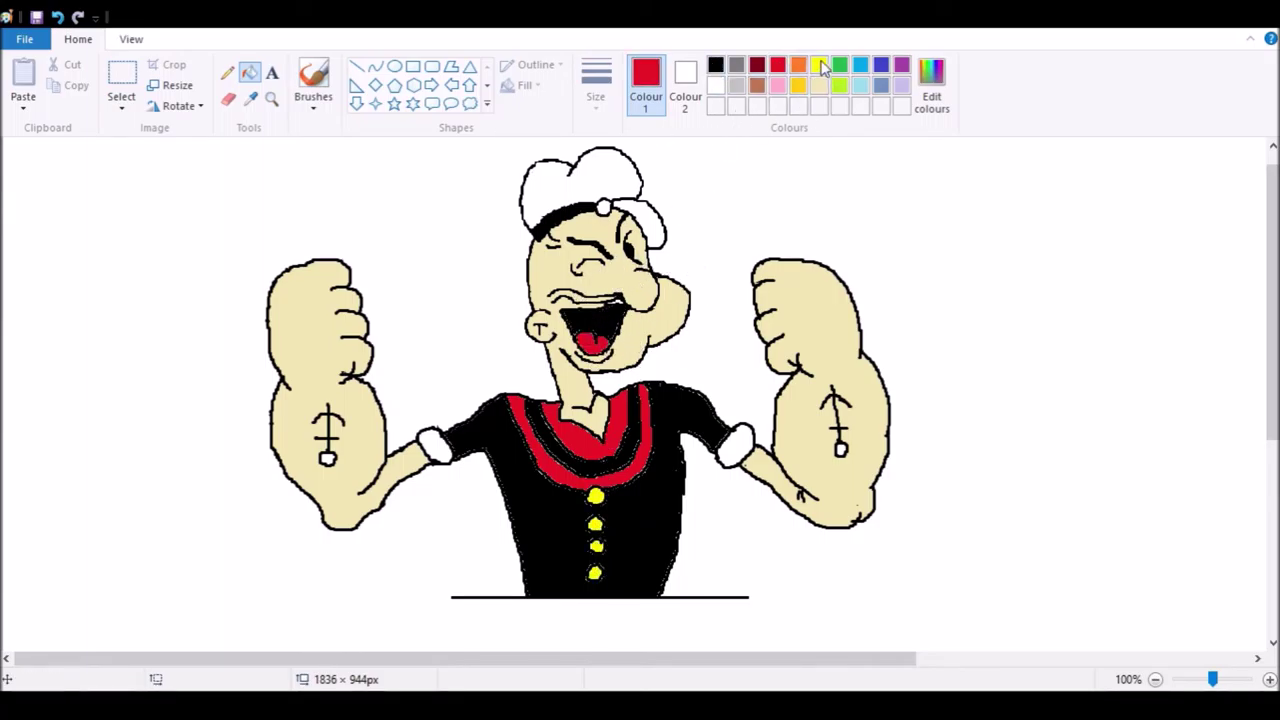
Fill the cap's round badge yellow and recolour the skin areas with a slightly darker custom beige.
click(820, 66)
click(603, 208)
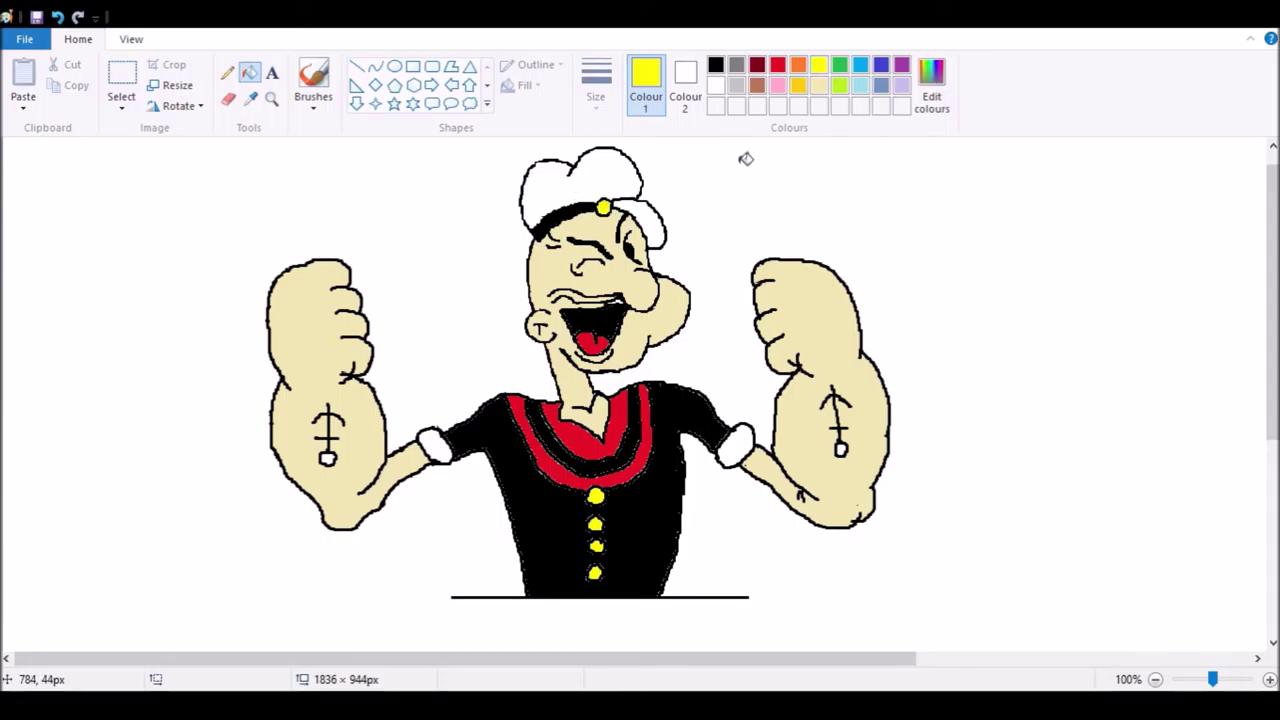
click(821, 86)
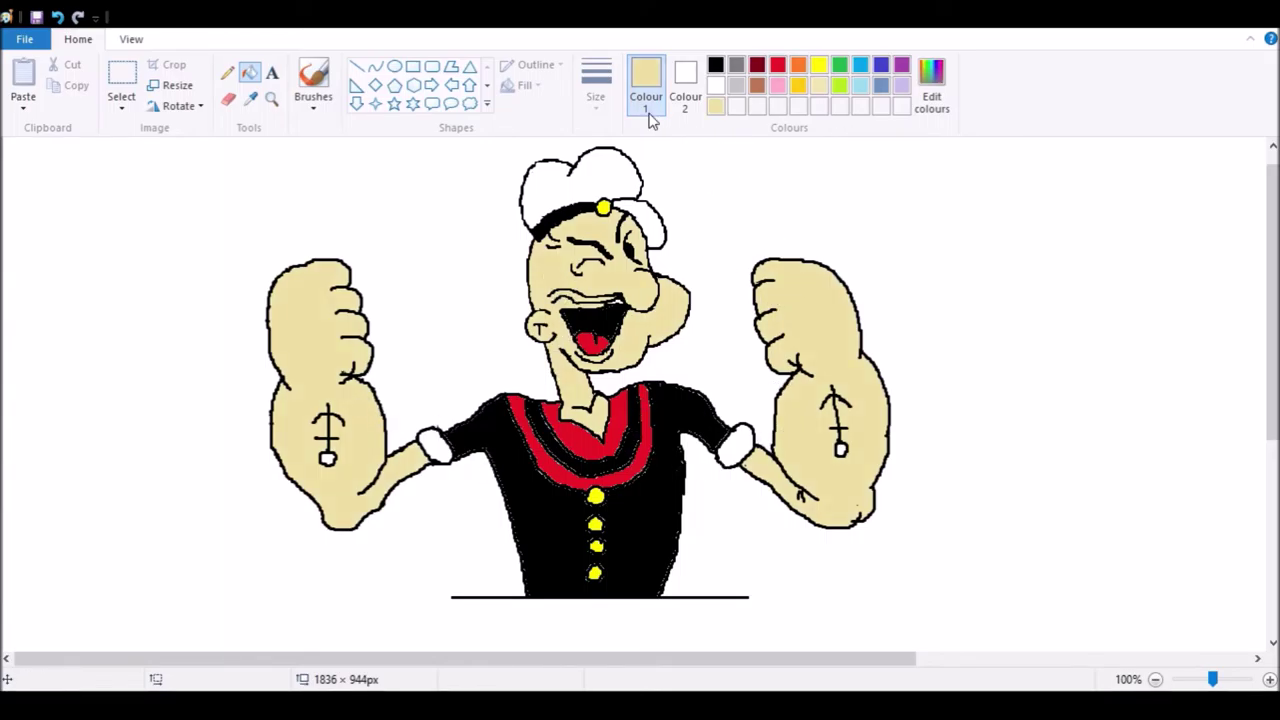
Draw a black-outlined smoking pipe rising from the cheek, with a rounded bowl, a dark opening and small dots.
click(313, 82)
click(715, 65)
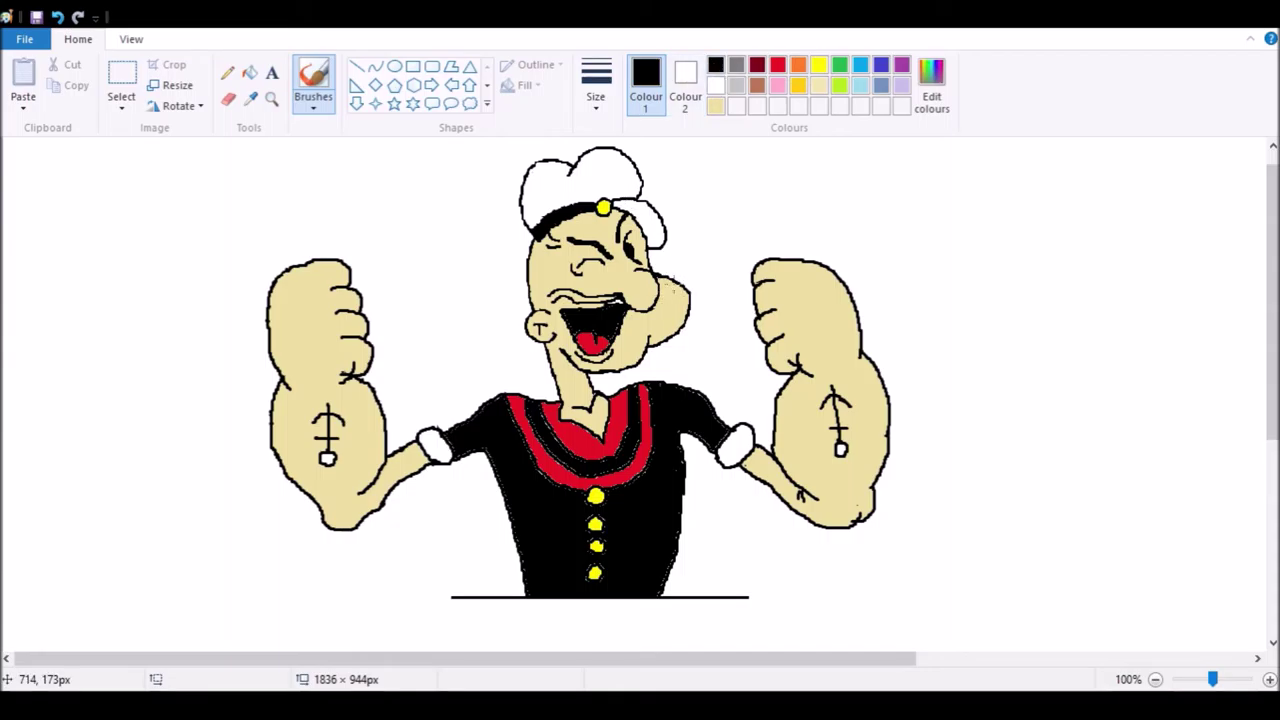
drag(678, 283, 701, 251)
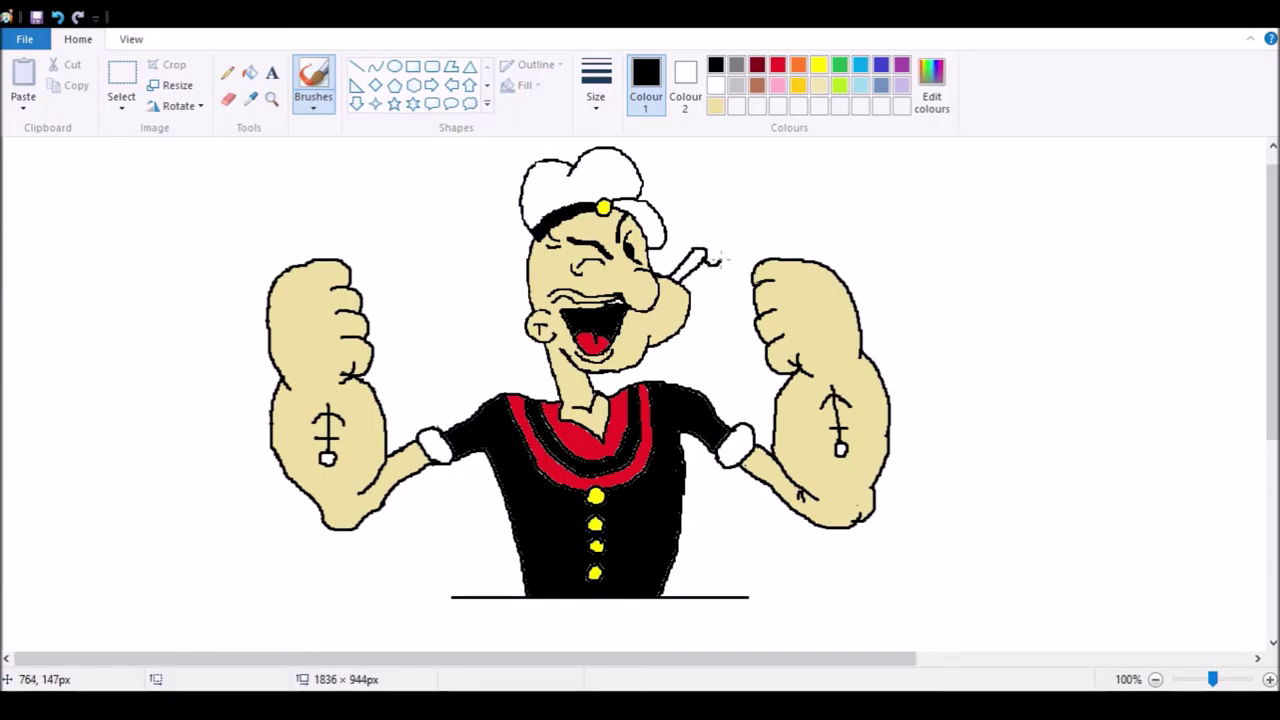
mouse_move(727, 243)
mouse_down()
mouse_move(727, 262)
mouse_move(699, 219)
mouse_move(682, 226)
mouse_move(690, 255)
mouse_up()
click(229, 101)
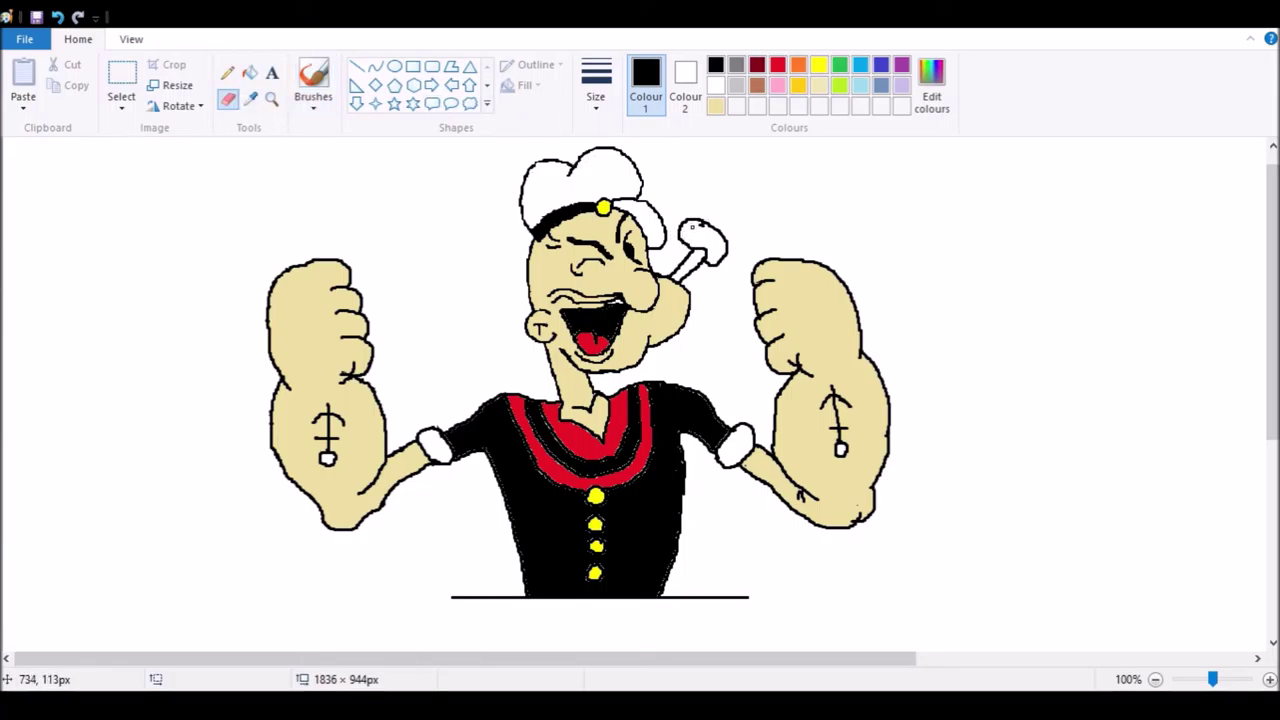
click(313, 80)
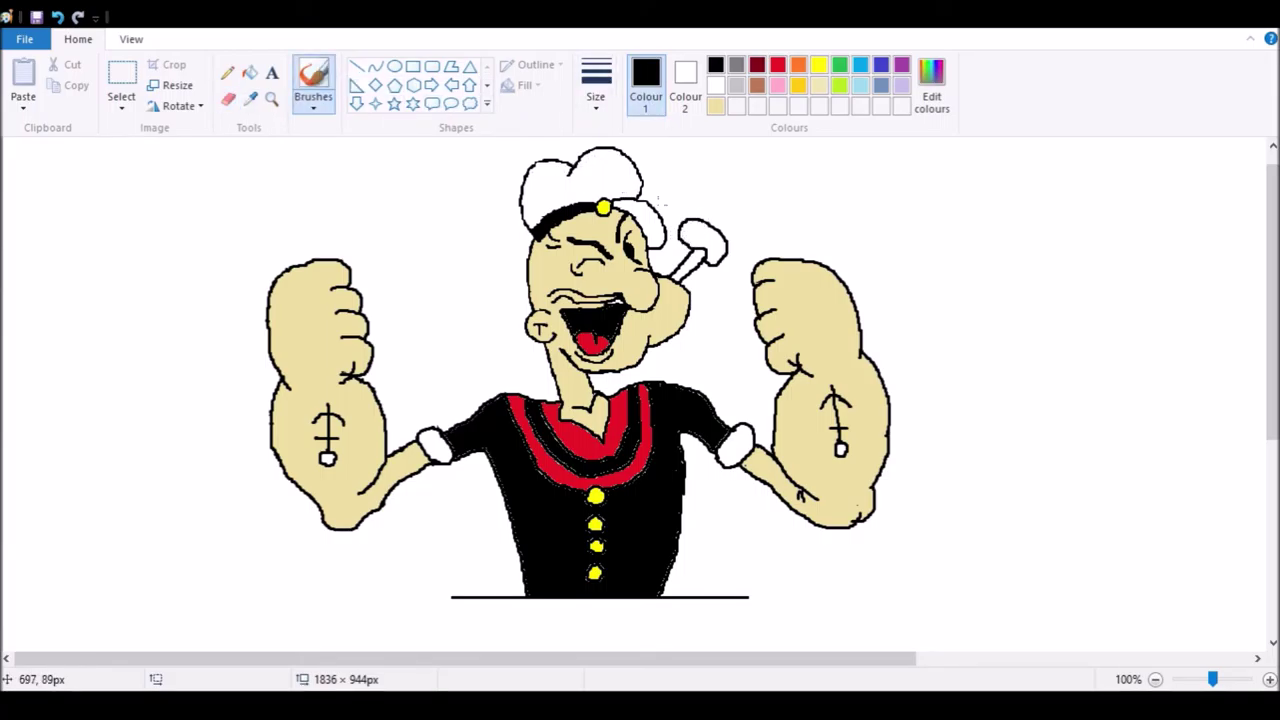
click(689, 229)
drag(705, 237, 693, 253)
Fill the pipe's bowl and stem with yellow.
click(819, 72)
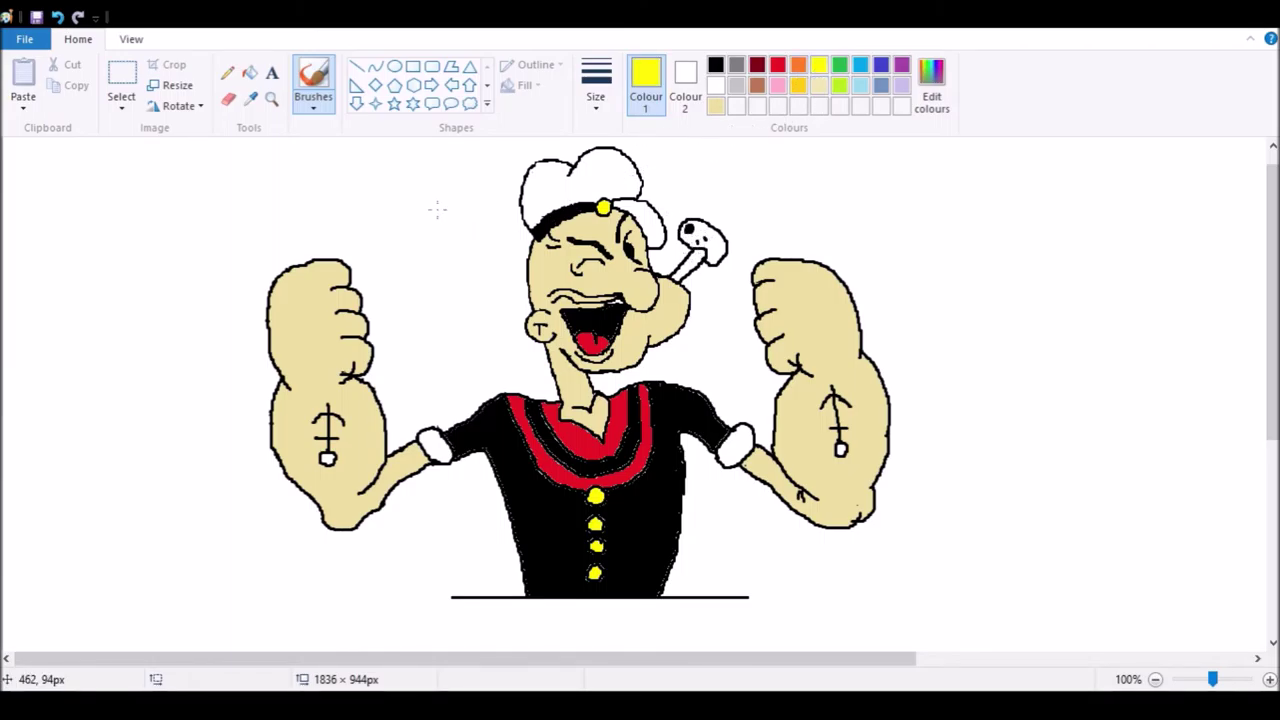
click(249, 72)
click(715, 245)
click(686, 265)
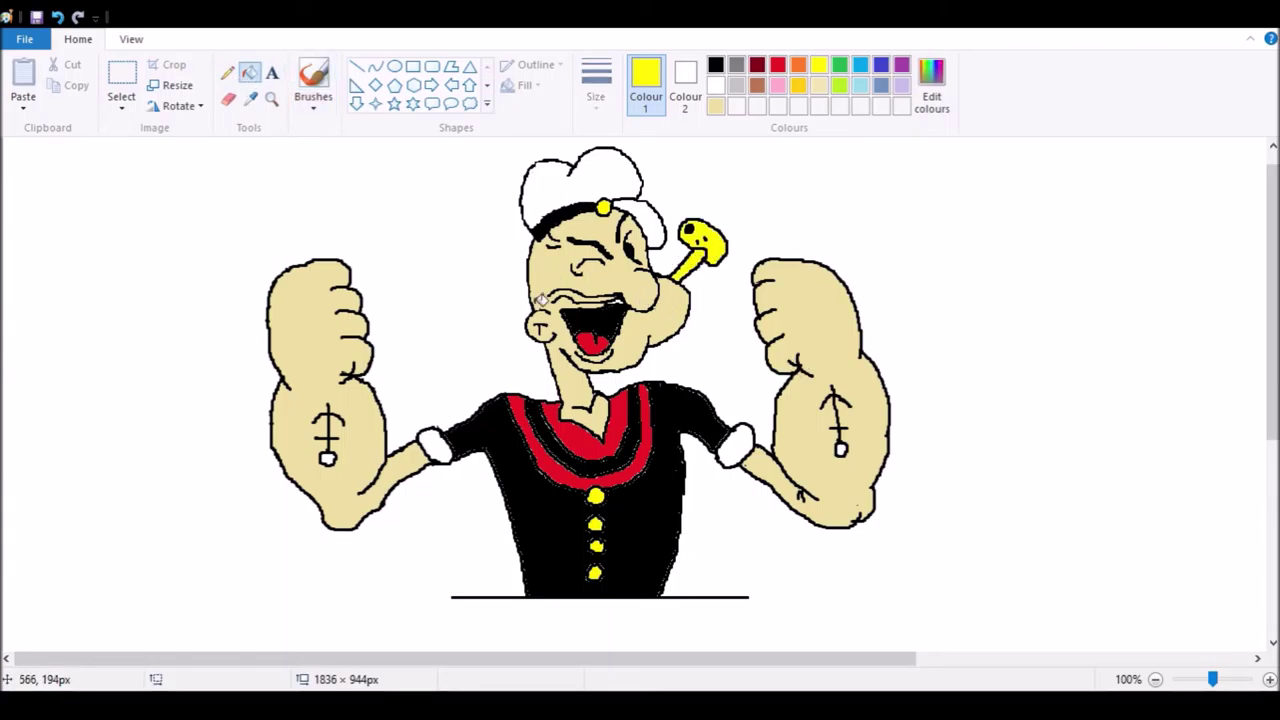
Paint over the white specks inside the mouth with black and along the tongue with red.
click(313, 80)
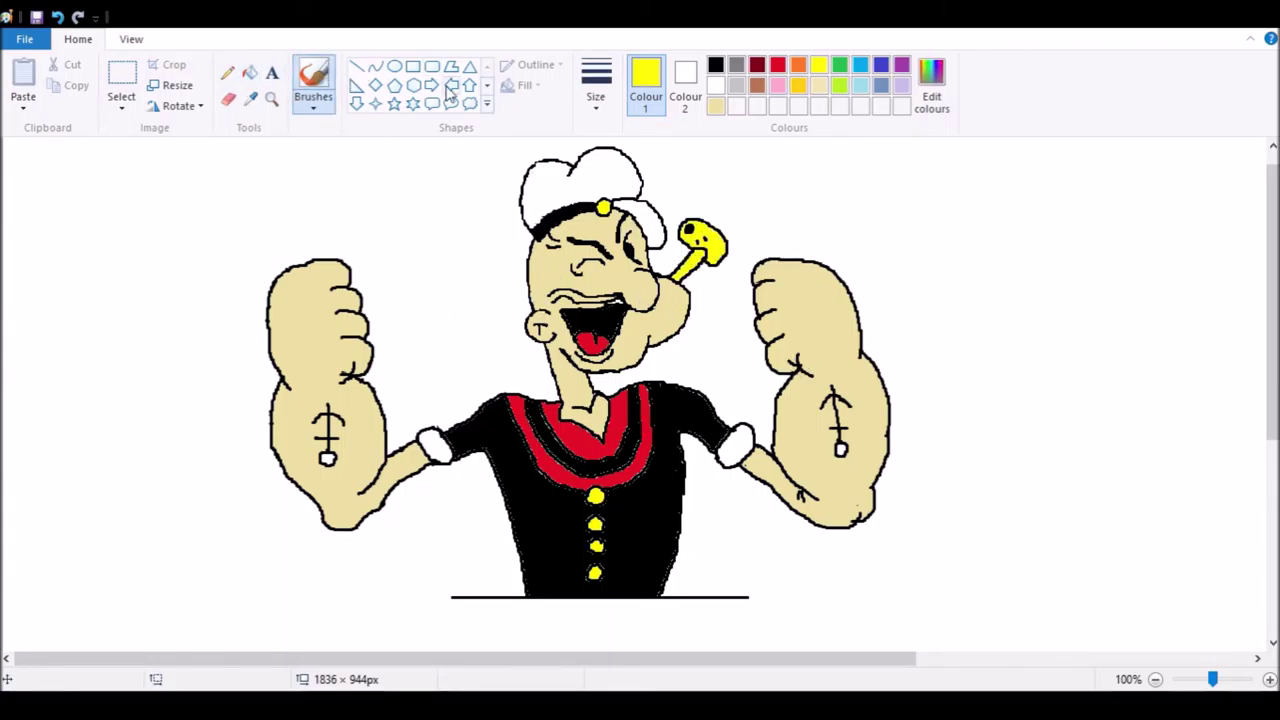
click(715, 67)
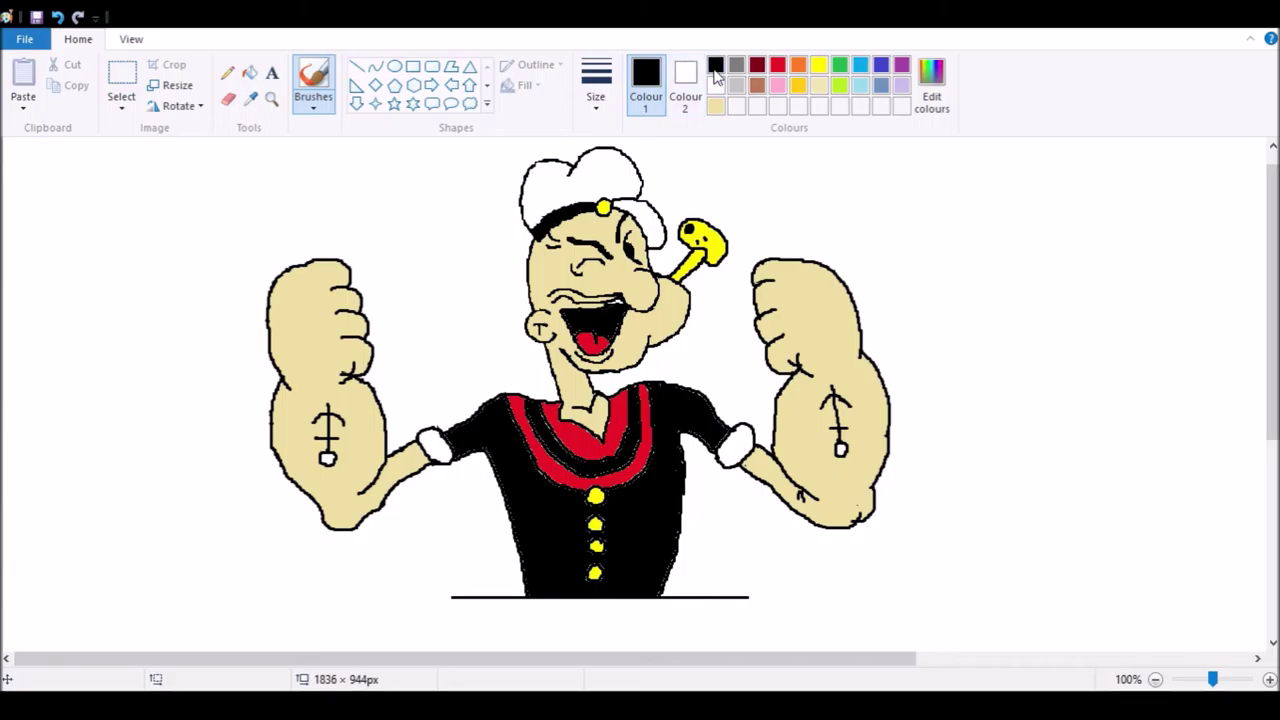
scroll(674, 291, up, 2)
drag(307, 660, 580, 662)
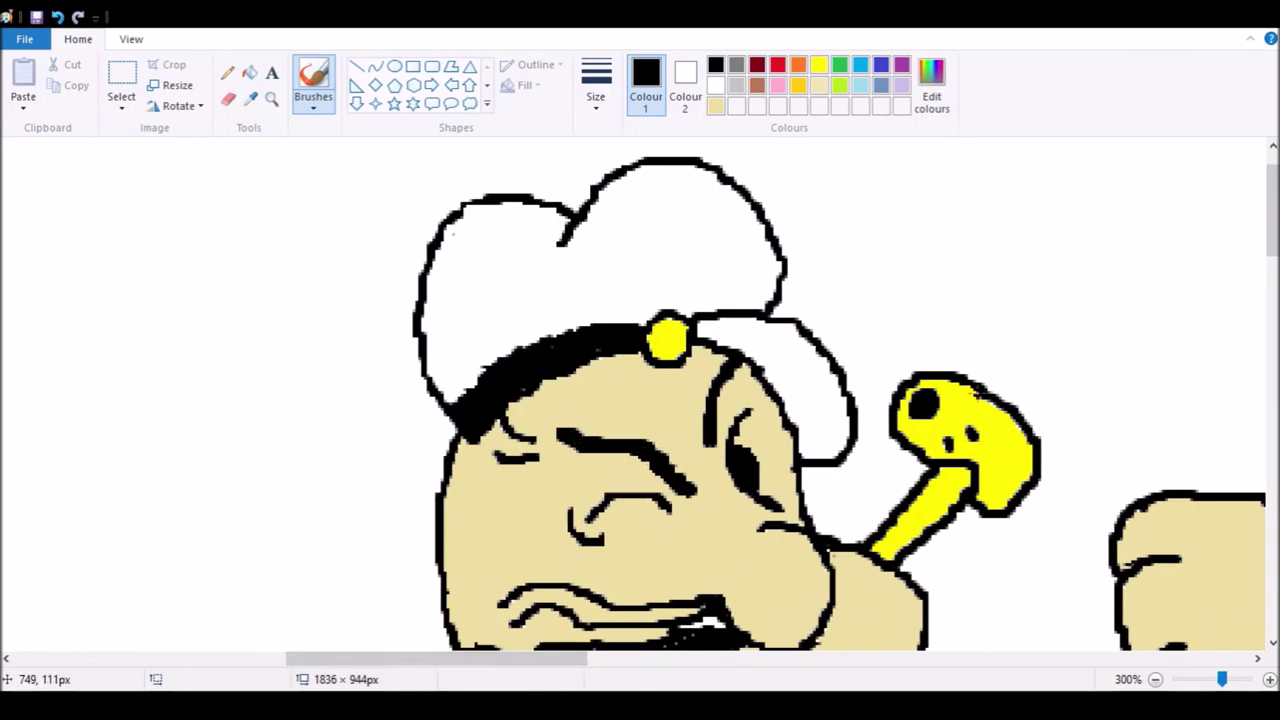
scroll(1220, 257, down, 3)
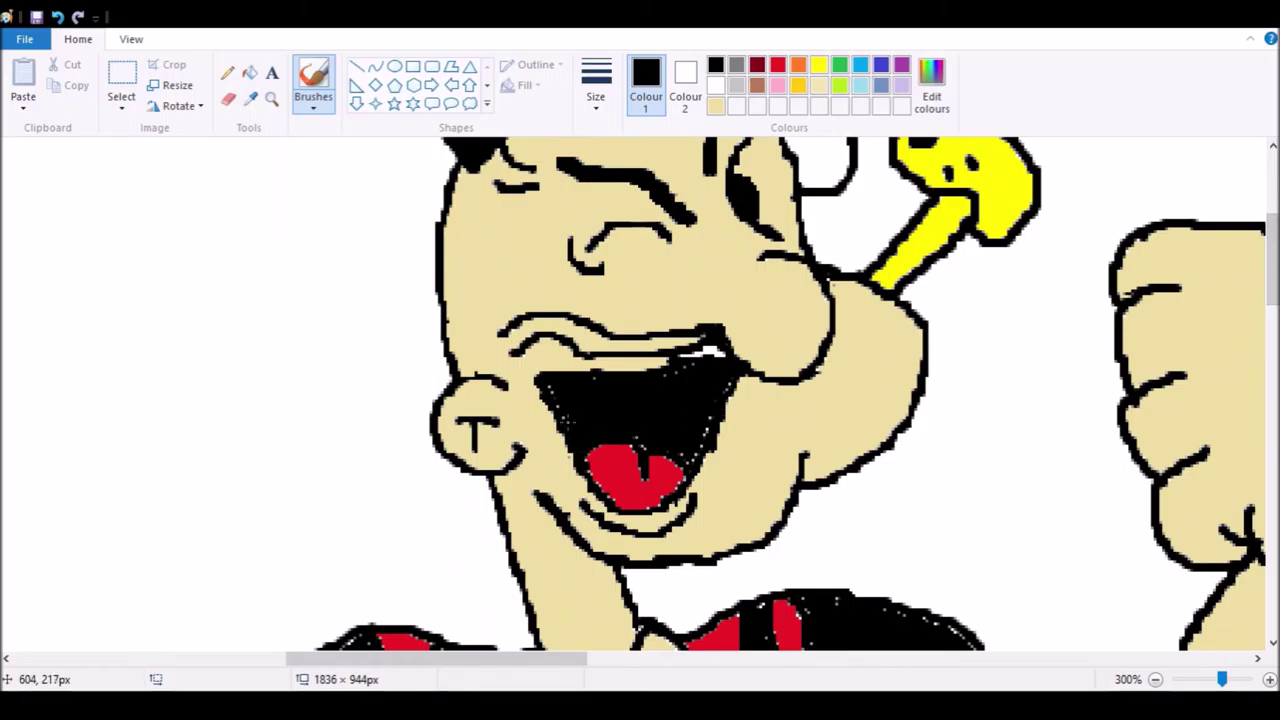
drag(726, 379, 693, 466)
click(777, 66)
mouse_move(634, 447)
mouse_down()
mouse_move(588, 455)
mouse_move(590, 478)
mouse_move(602, 490)
mouse_move(673, 489)
mouse_move(679, 462)
mouse_up()
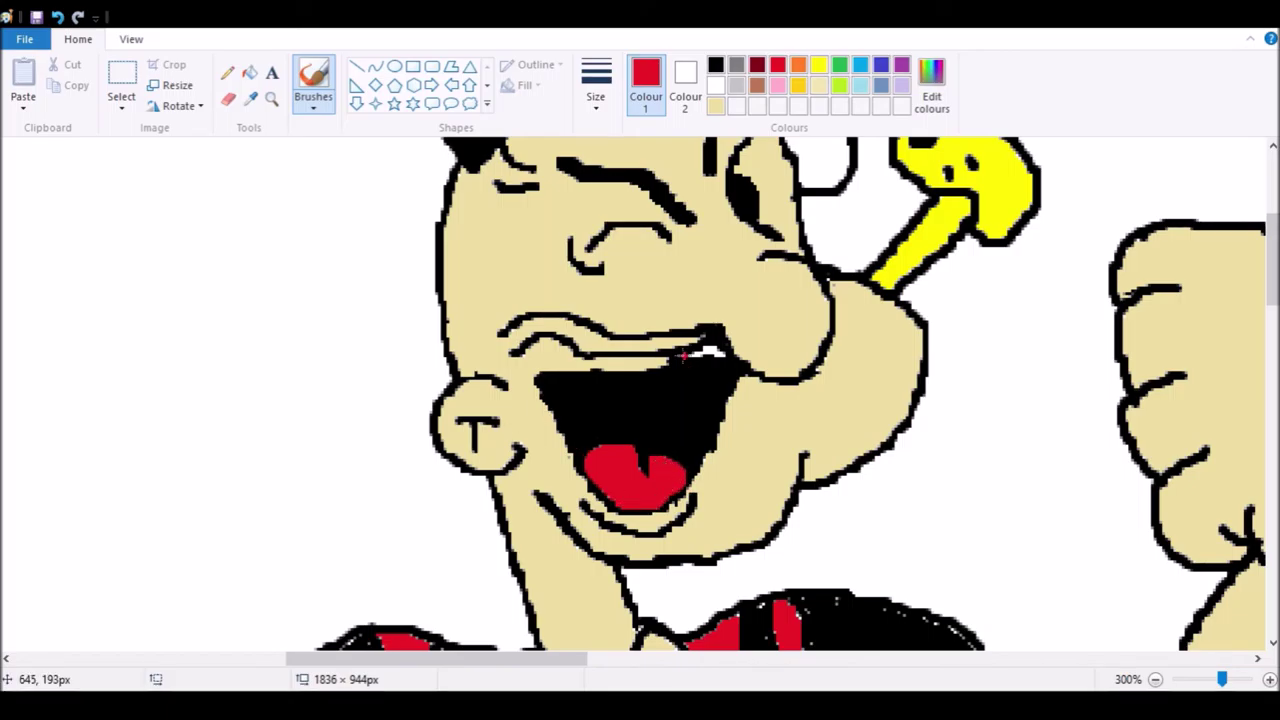
Brush black over the white specks along the dark collar band between the two red bands.
click(715, 65)
scroll(560, 300, down, 5)
mouse_move(478, 210)
mouse_down()
mouse_move(528, 298)
mouse_move(455, 230)
mouse_move(466, 266)
mouse_up()
drag(500, 324, 479, 285)
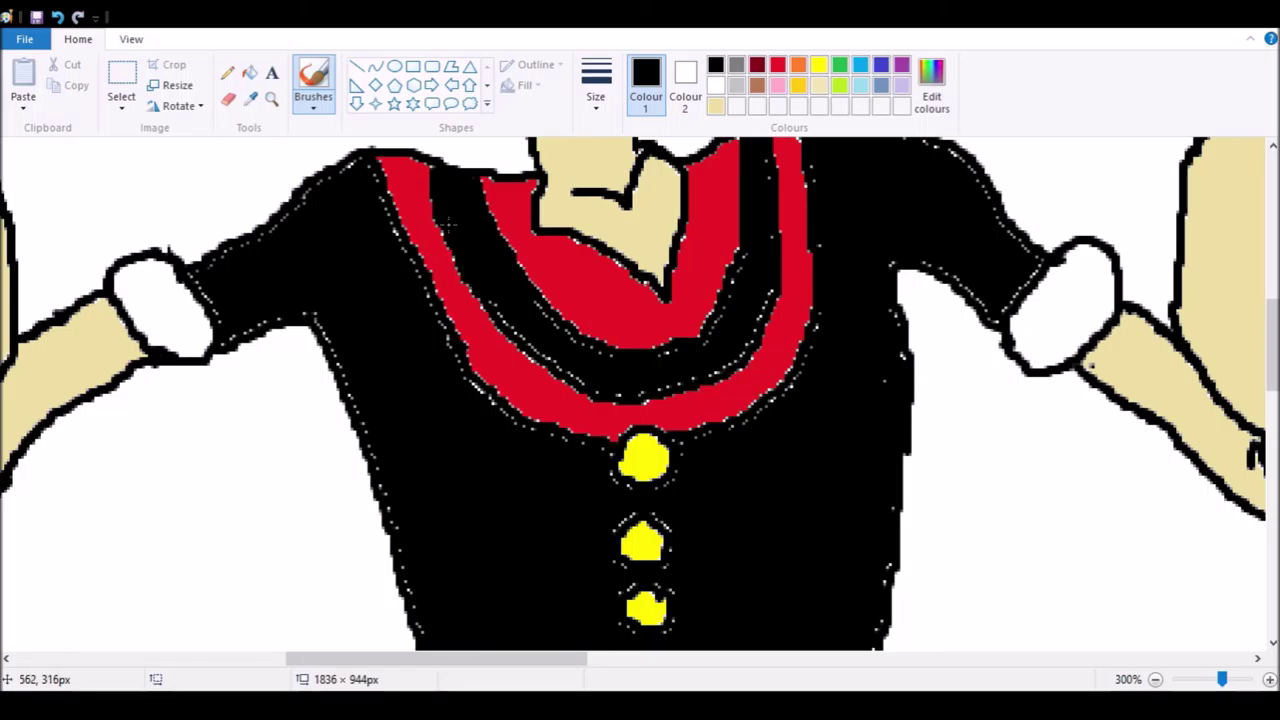
mouse_move(548, 393)
mouse_down()
mouse_move(572, 340)
mouse_move(553, 332)
mouse_up()
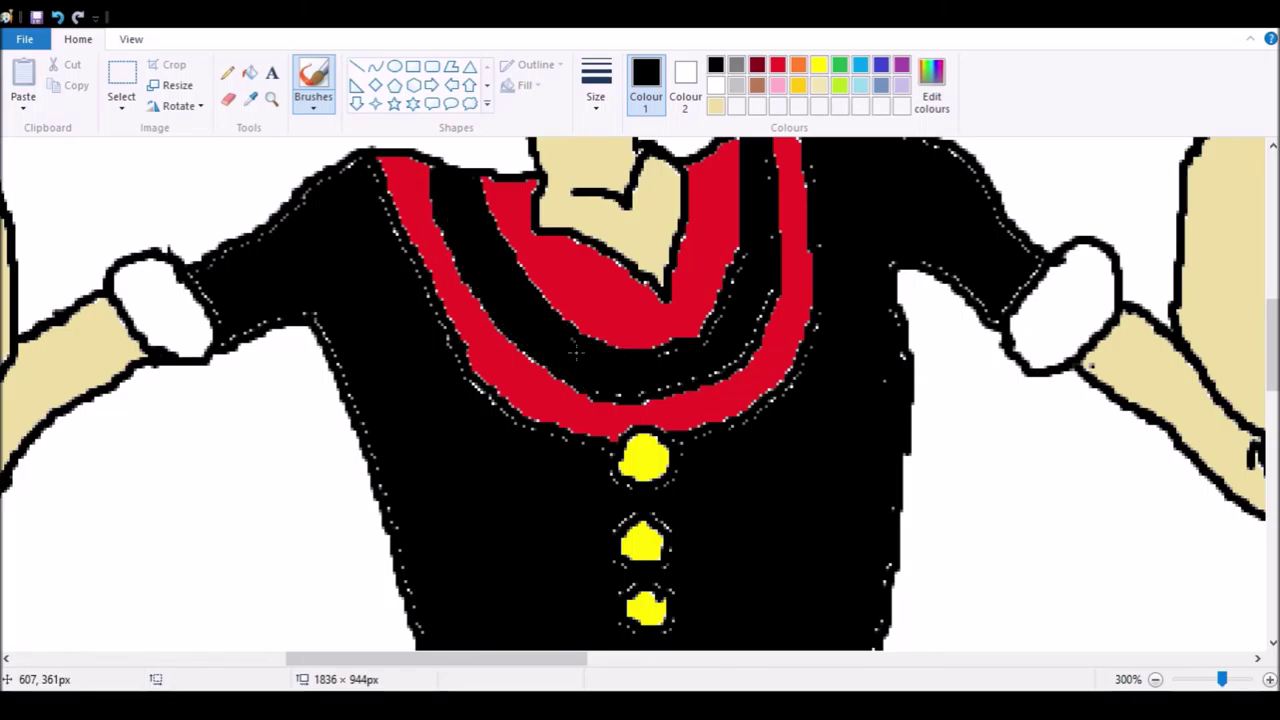
mouse_move(660, 355)
mouse_down()
mouse_move(706, 341)
mouse_move(700, 330)
mouse_move(688, 343)
mouse_up()
mouse_move(764, 290)
mouse_down()
mouse_move(728, 362)
mouse_move(698, 341)
mouse_move(608, 378)
mouse_move(625, 394)
mouse_move(640, 301)
mouse_up()
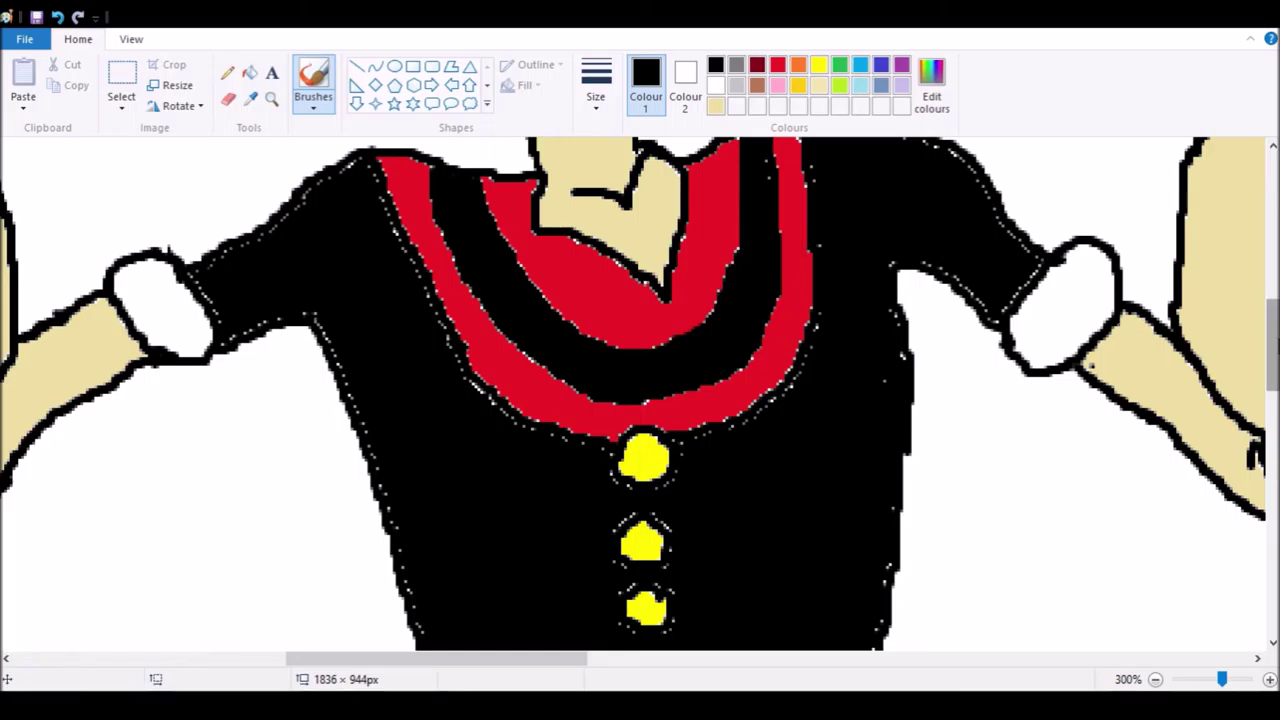
scroll(868, 300, up, 3)
drag(775, 291, 751, 276)
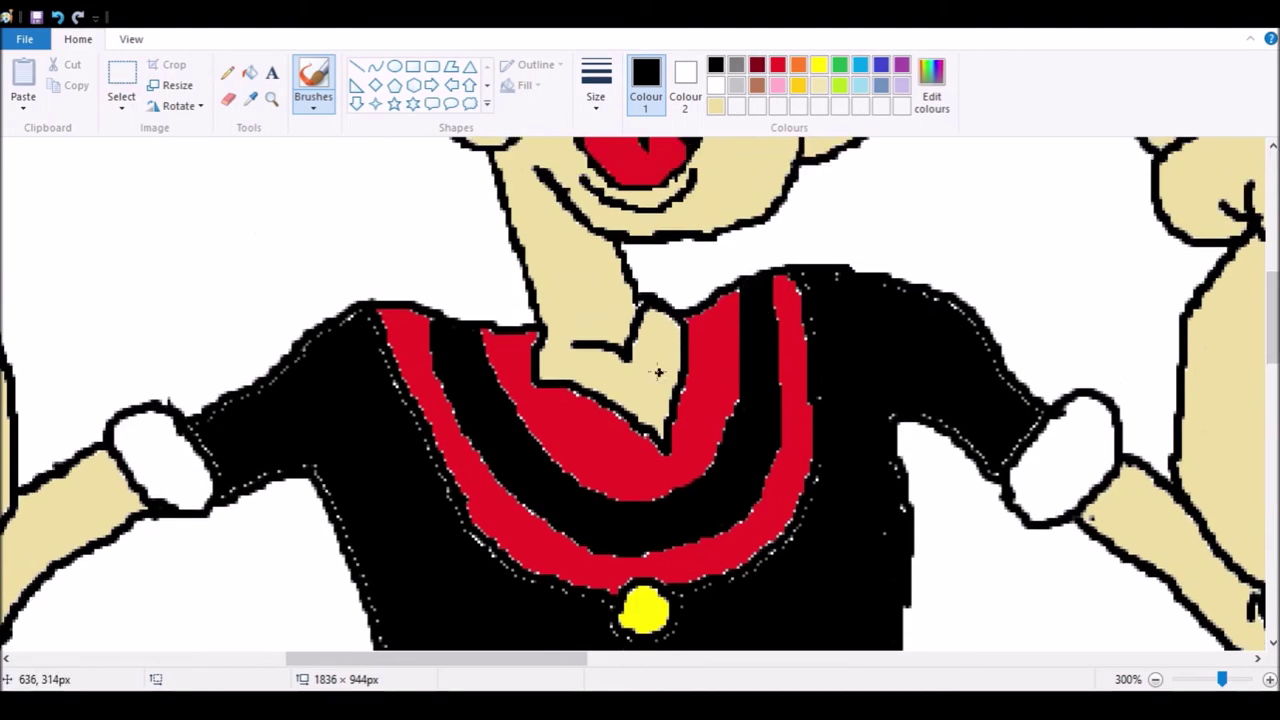
Brush black over the white specks beside the collar's outer left edge and around the left shoulder and sleeve.
drag(359, 312, 448, 492)
drag(470, 540, 477, 511)
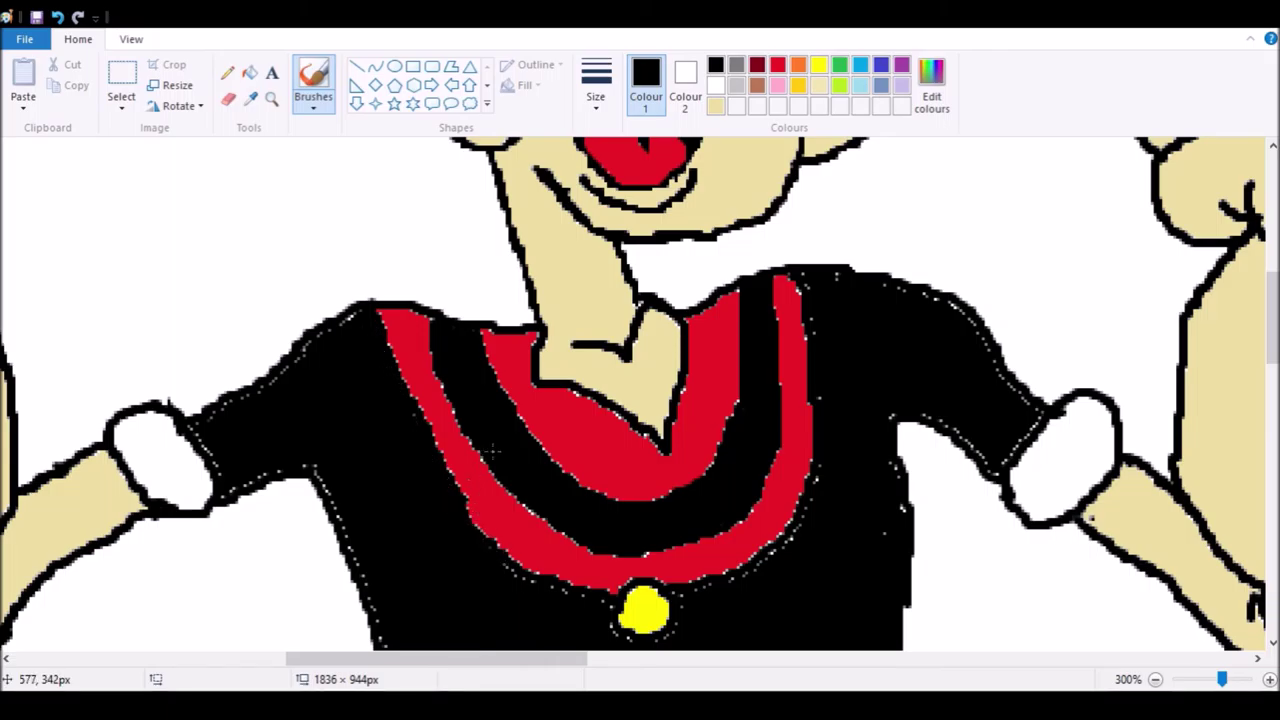
drag(502, 582, 511, 585)
mouse_move(360, 310)
mouse_down()
mouse_move(210, 408)
mouse_move(198, 448)
mouse_up()
mouse_move(277, 448)
mouse_down()
mouse_move(318, 468)
mouse_move(228, 490)
mouse_up()
drag(336, 490, 480, 511)
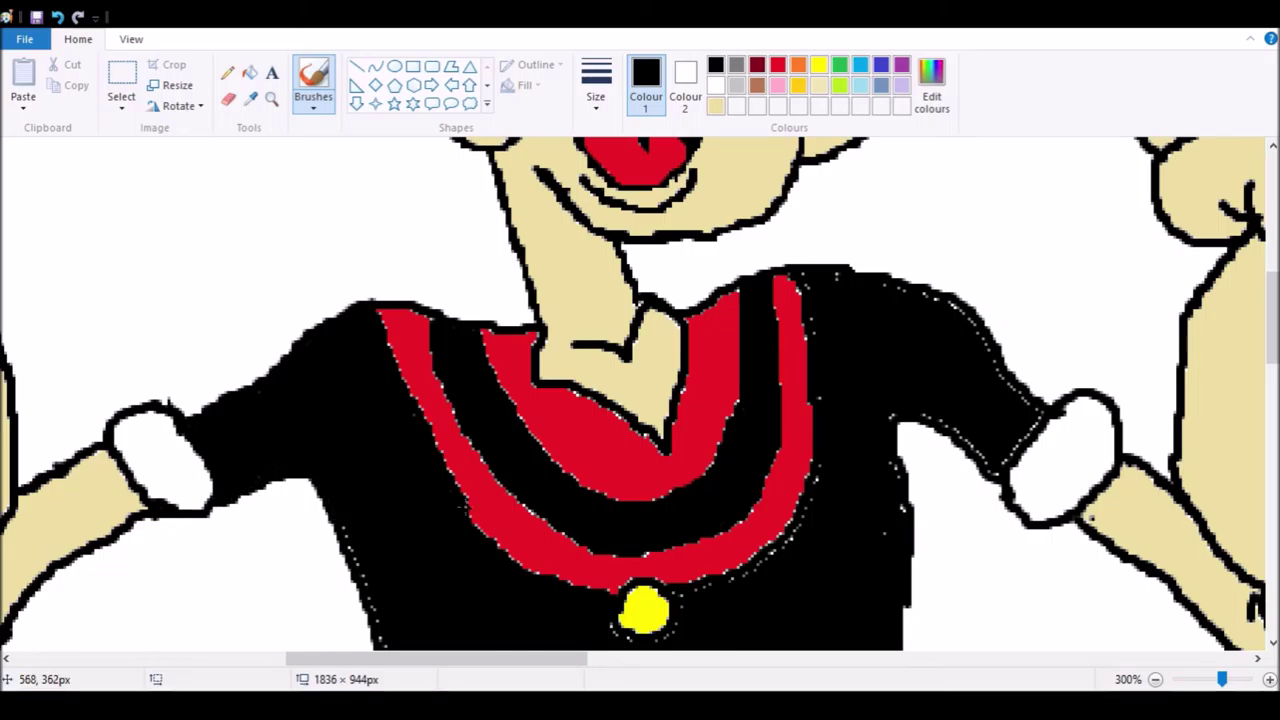
Brush black over the white specks along the shirt's lower left edge and around the two lowest buttons.
scroll(386, 237, down, 3)
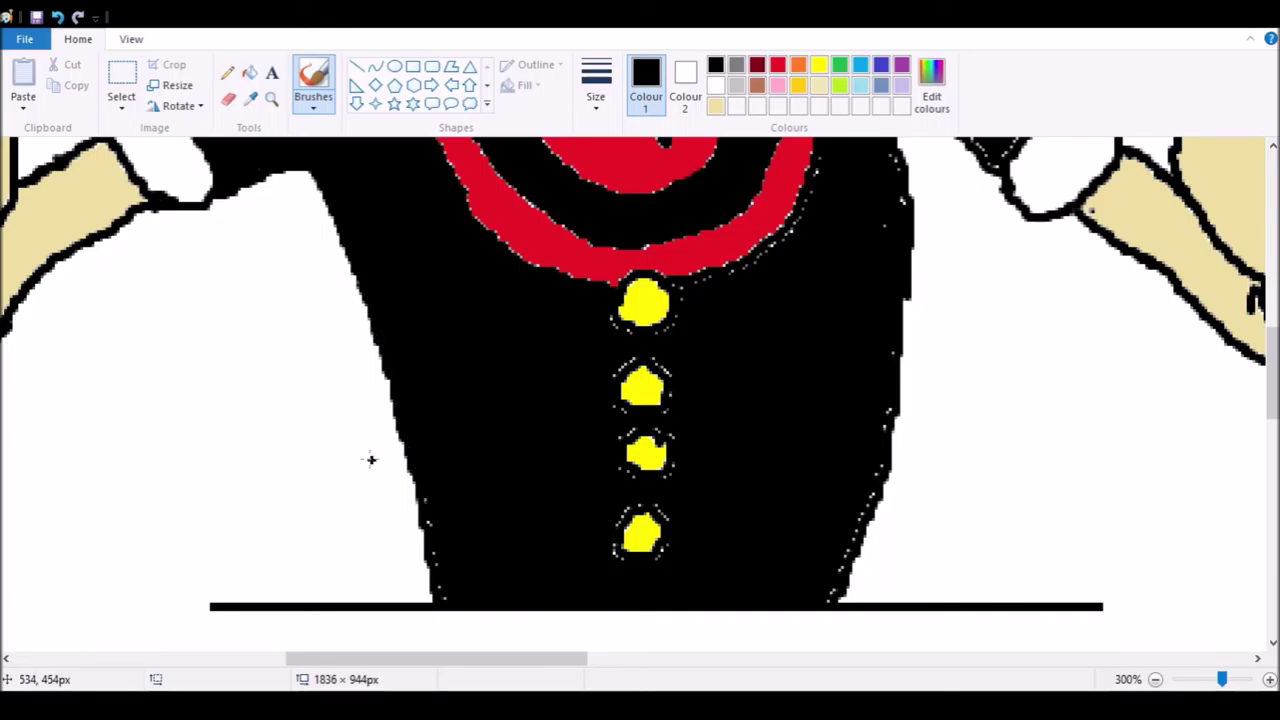
mouse_move(673, 542)
mouse_down()
mouse_move(659, 509)
mouse_move(625, 548)
mouse_up()
drag(669, 481, 603, 535)
drag(627, 434, 658, 432)
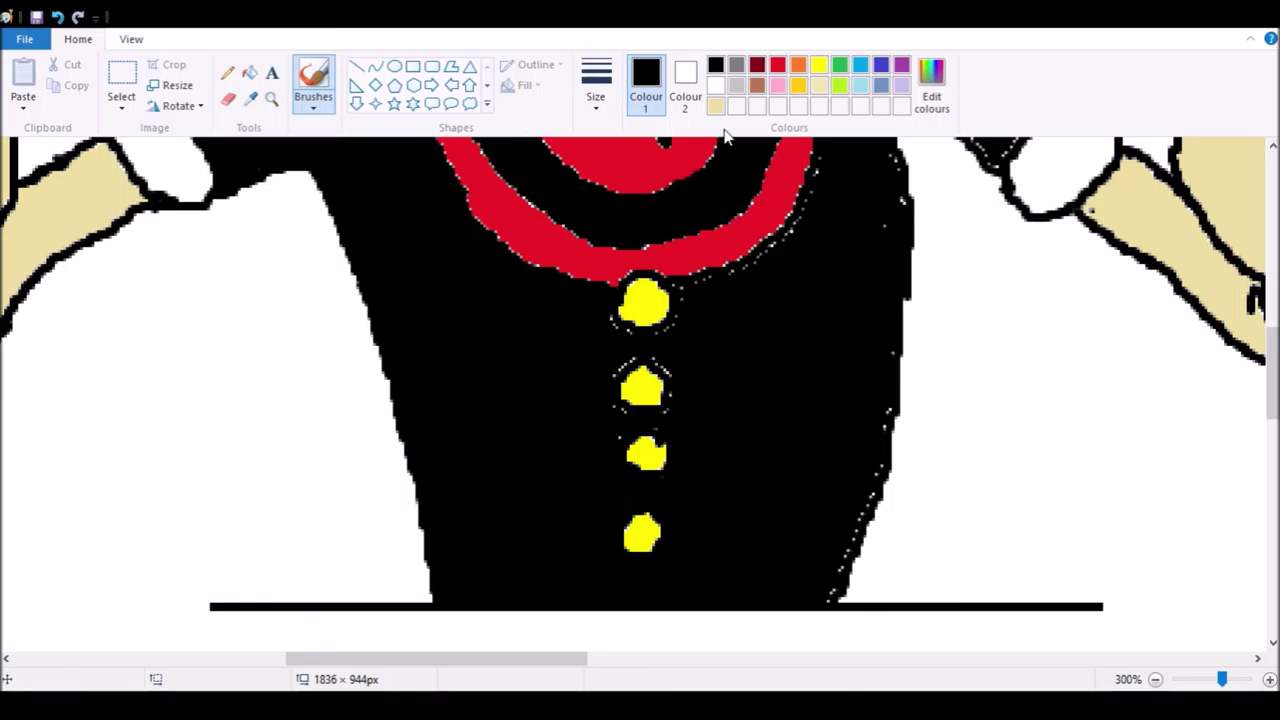
Round out the third button with yellow and cover the white specks around the upper two buttons with black.
click(819, 65)
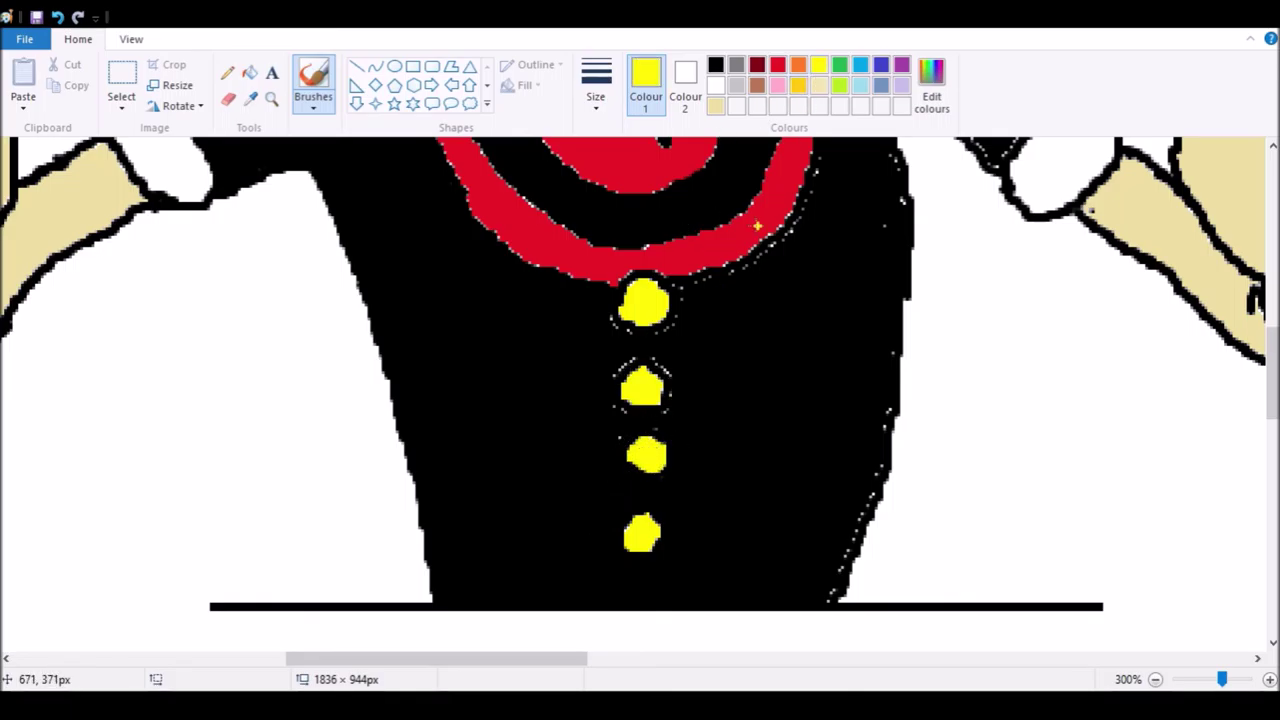
click(716, 65)
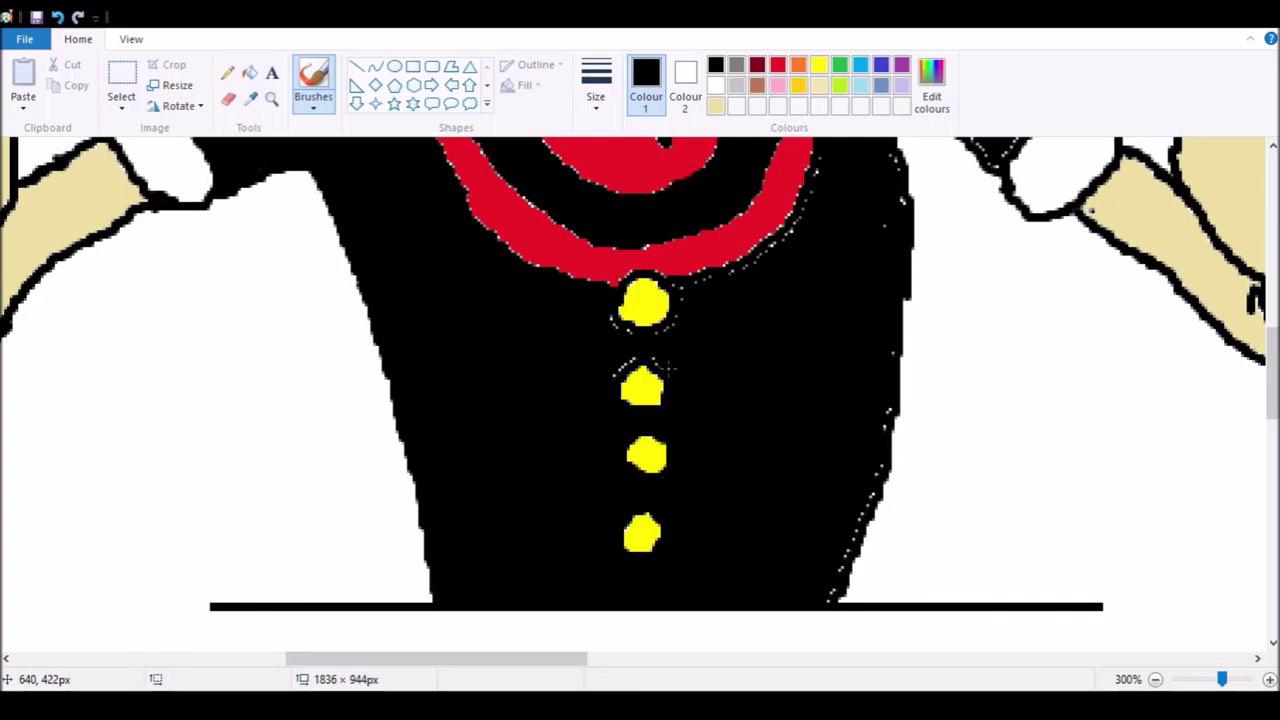
mouse_move(619, 370)
mouse_down()
mouse_move(611, 328)
mouse_move(661, 332)
mouse_up()
mouse_move(670, 287)
mouse_down()
mouse_move(634, 270)
mouse_move(614, 282)
mouse_move(628, 318)
mouse_move(727, 314)
mouse_up()
Brush black over the white specks along the shirt's right edge and under the right curve of the collar.
mouse_move(820, 605)
mouse_down()
mouse_move(876, 480)
mouse_move(900, 340)
mouse_up()
drag(888, 164, 888, 212)
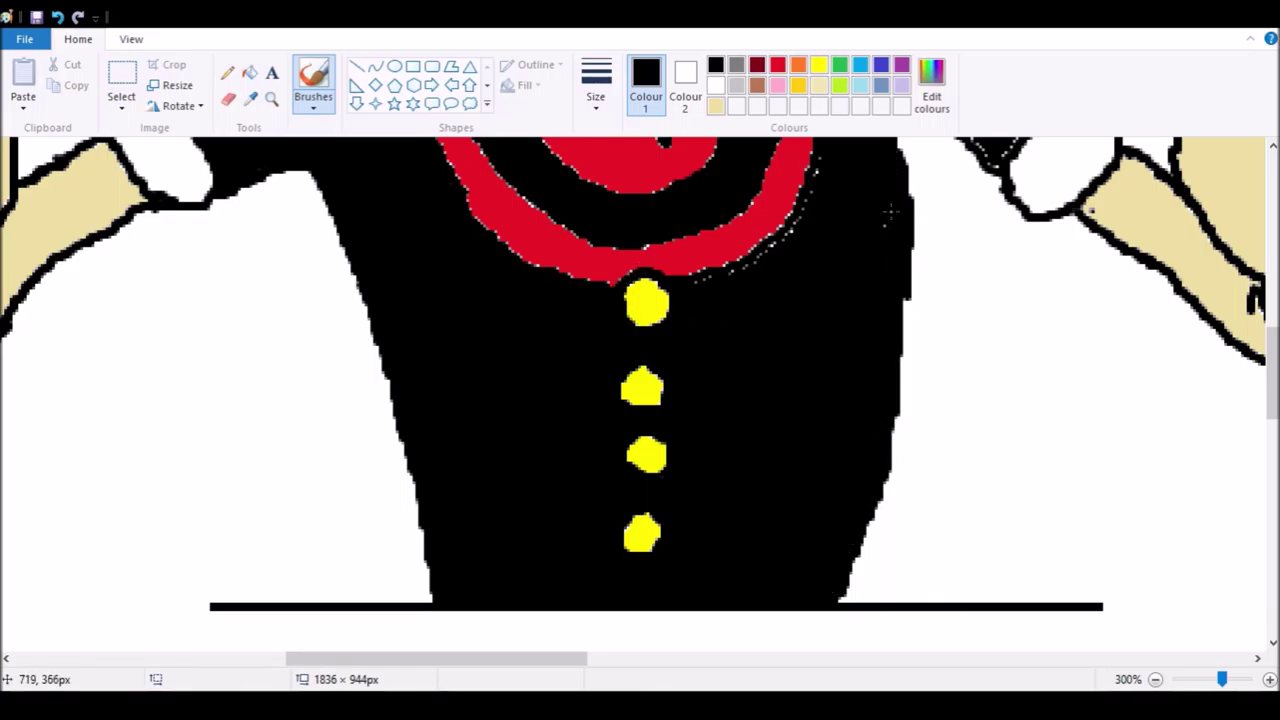
mouse_move(815, 172)
mouse_down()
mouse_move(791, 238)
mouse_move(796, 224)
mouse_move(693, 283)
mouse_up()
scroll(1234, 441, up, 5)
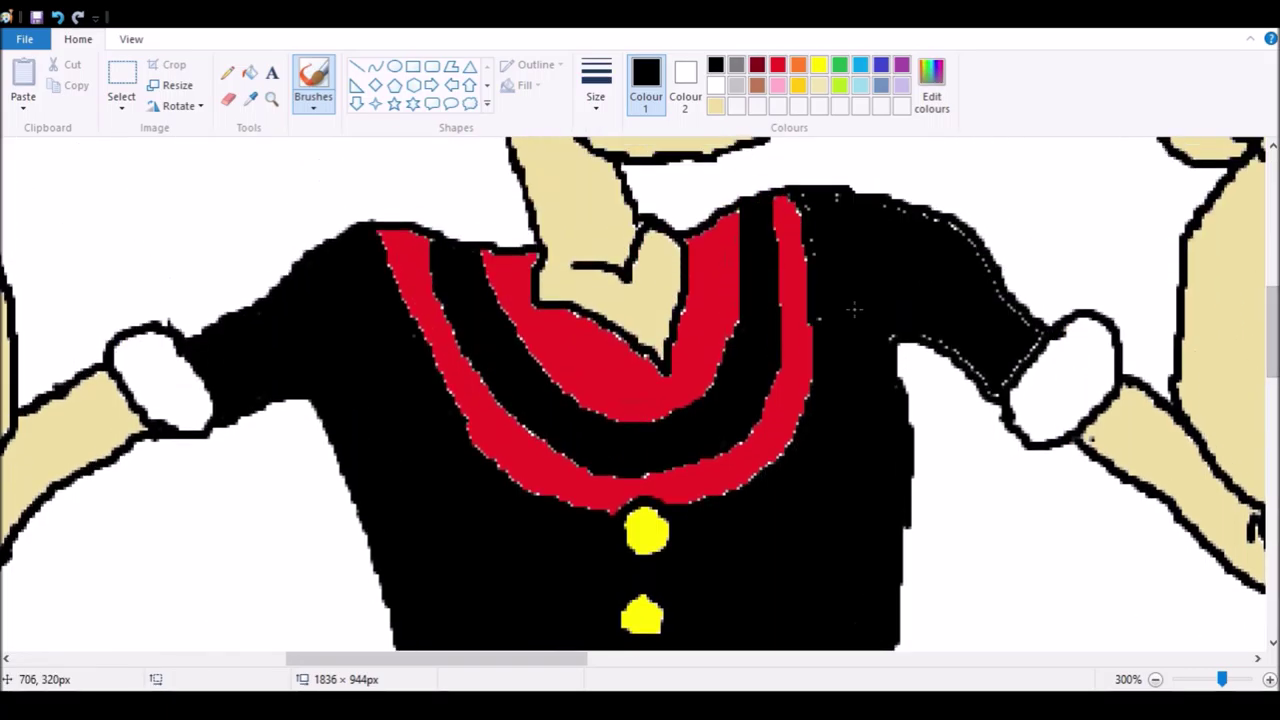
Brush black over the white specks along the underside, cuff edge and upper edge of the right shoulder and sleeve.
mouse_move(898, 330)
mouse_down()
mouse_move(939, 340)
mouse_move(999, 393)
mouse_up()
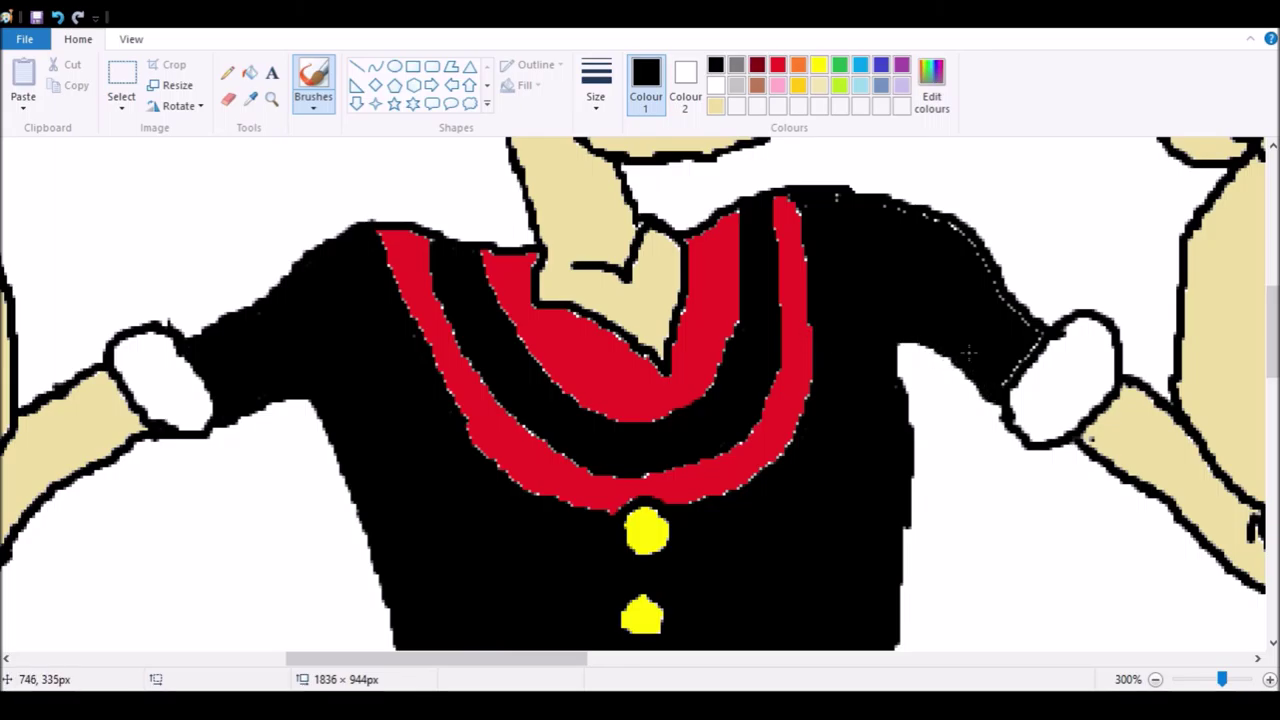
mouse_move(1020, 383)
mouse_down()
mouse_move(1026, 345)
mouse_move(978, 250)
mouse_move(946, 218)
mouse_move(900, 208)
mouse_up()
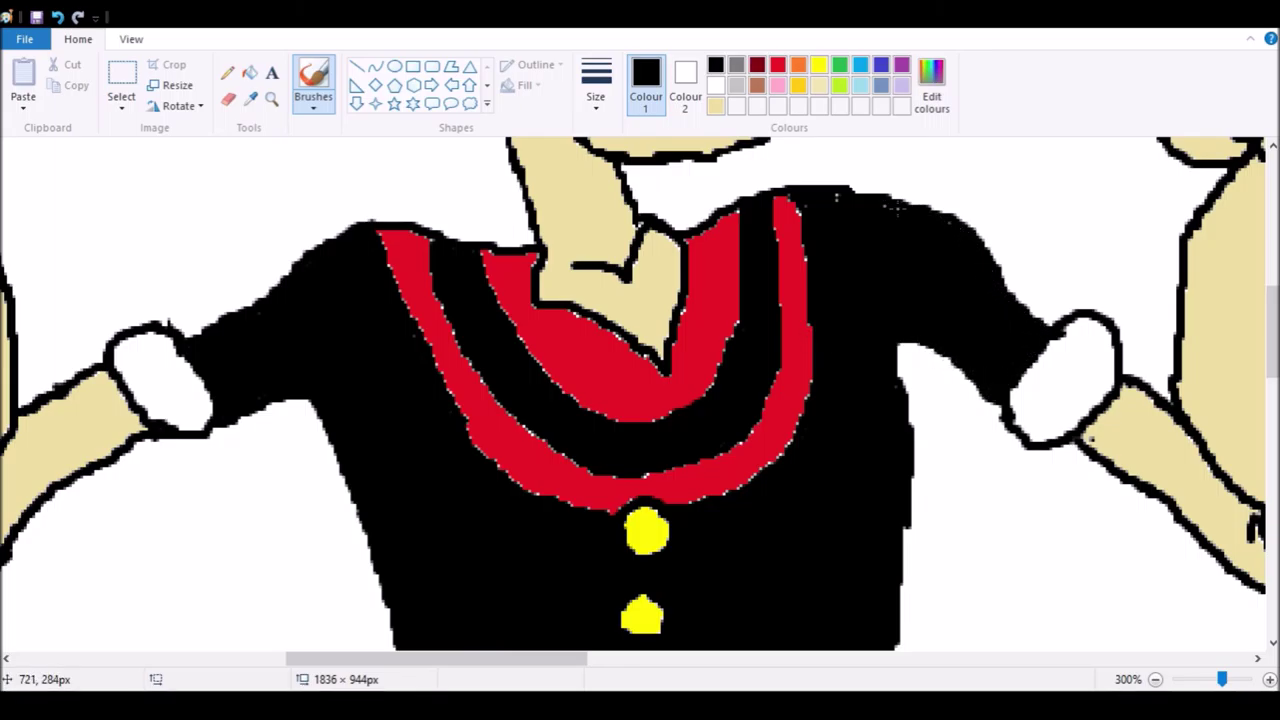
Brush red over the white specks along both edges of the outer collar stripe's right half.
click(778, 67)
mouse_move(770, 196)
mouse_down()
mouse_move(797, 210)
mouse_move(806, 264)
mouse_up()
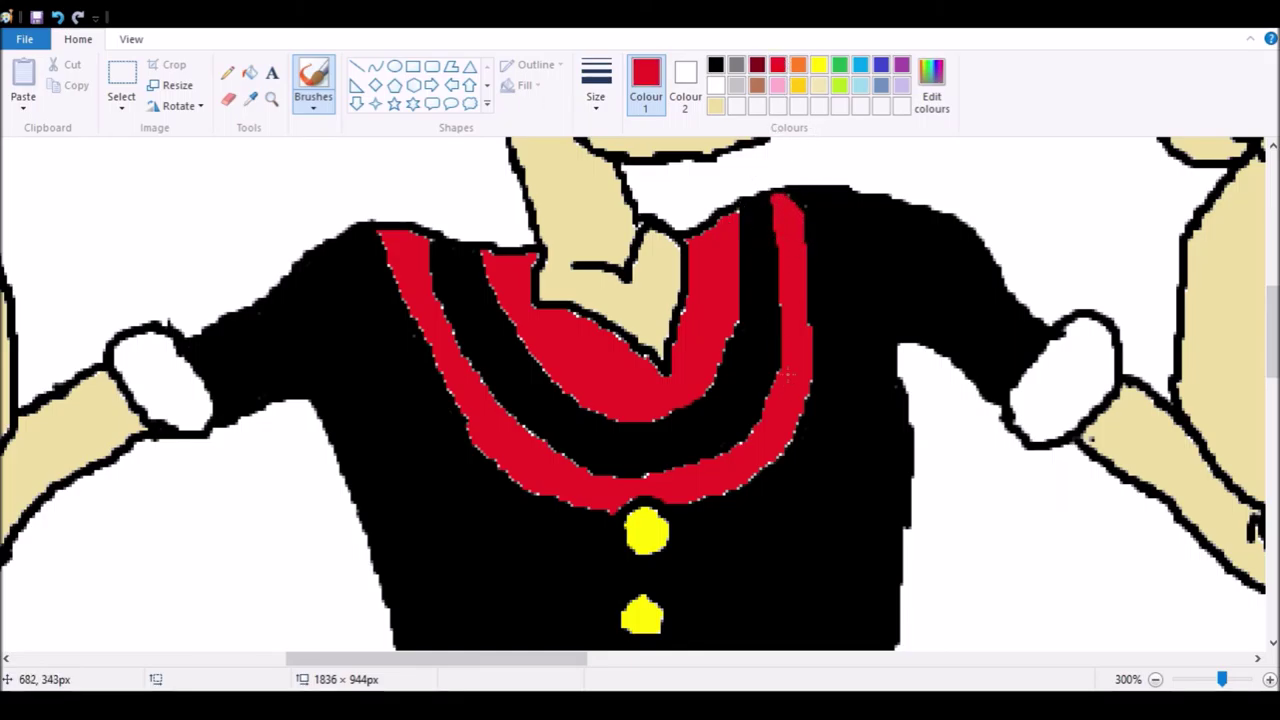
mouse_move(810, 388)
mouse_down()
mouse_move(775, 454)
mouse_move(771, 394)
mouse_up()
mouse_move(767, 445)
mouse_down()
mouse_move(742, 482)
mouse_move(694, 500)
mouse_up()
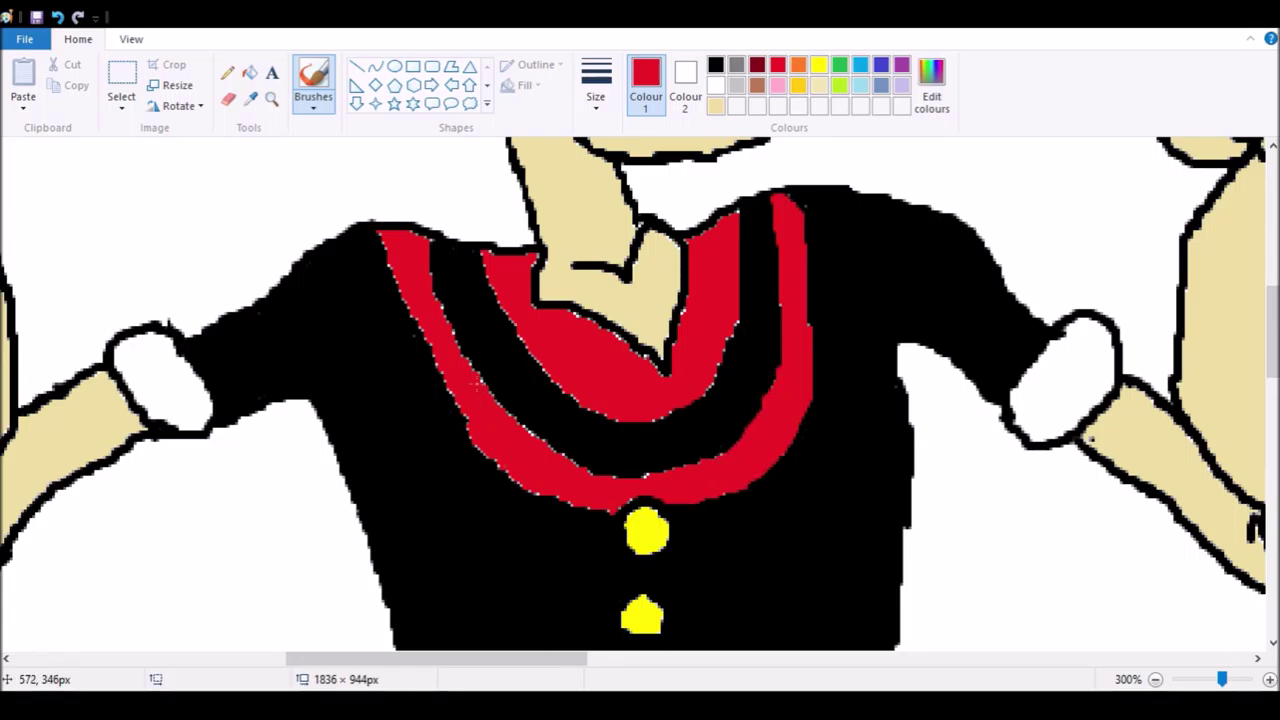
Brush red over the white specks along the outer collar stripe's left half and around the edges of the inner red collar area.
mouse_move(524, 427)
mouse_down()
mouse_move(578, 462)
mouse_move(468, 356)
mouse_up()
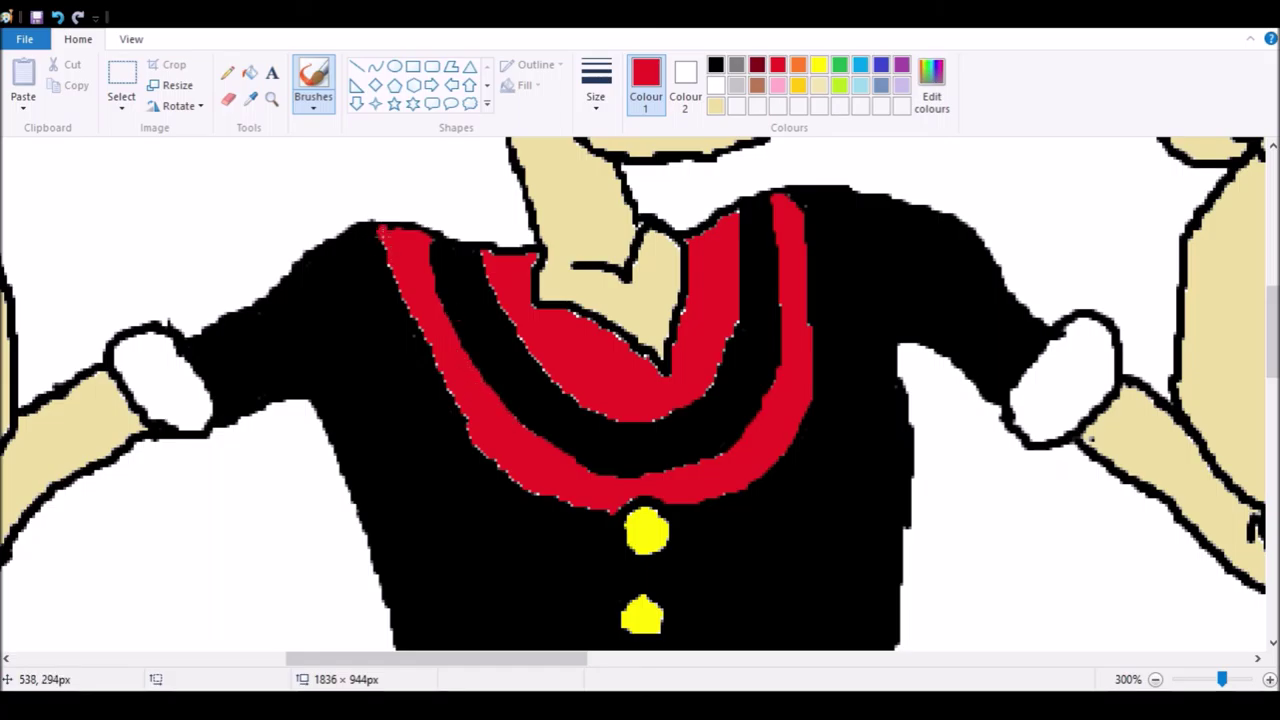
drag(430, 232, 374, 228)
click(58, 17)
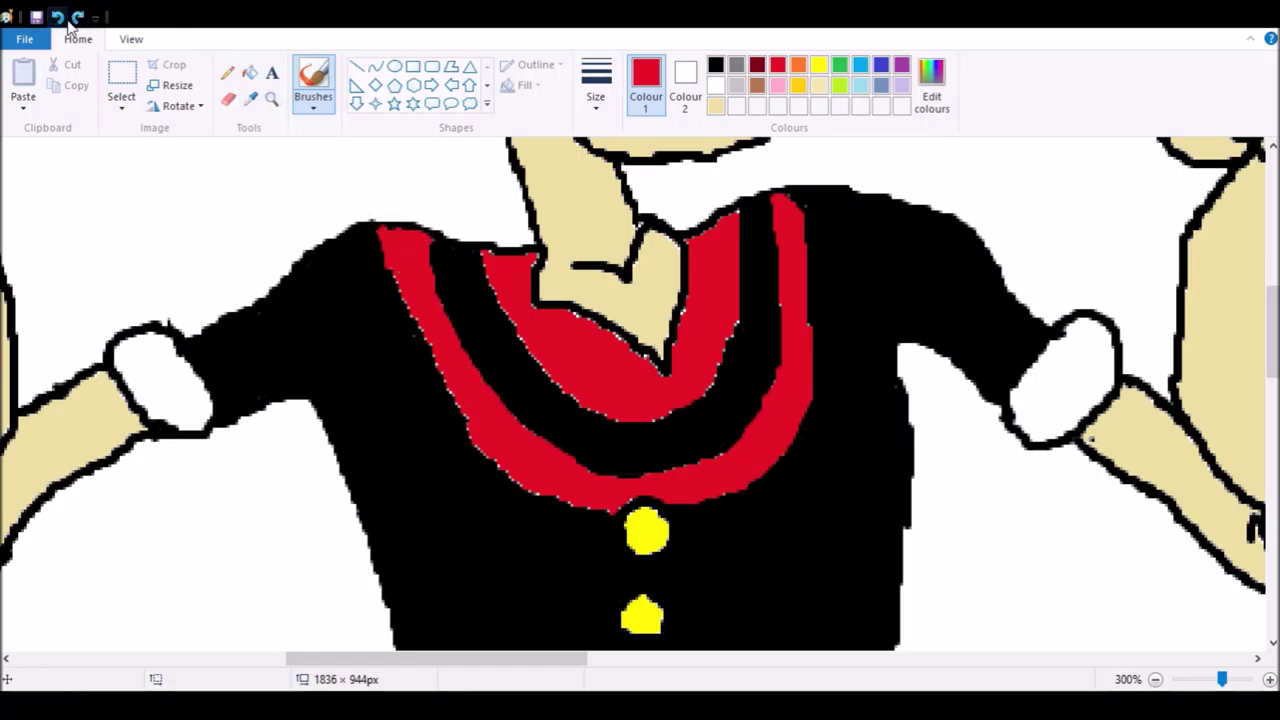
mouse_move(426, 346)
mouse_down()
mouse_move(486, 446)
mouse_move(471, 443)
mouse_move(541, 490)
mouse_move(622, 500)
mouse_up()
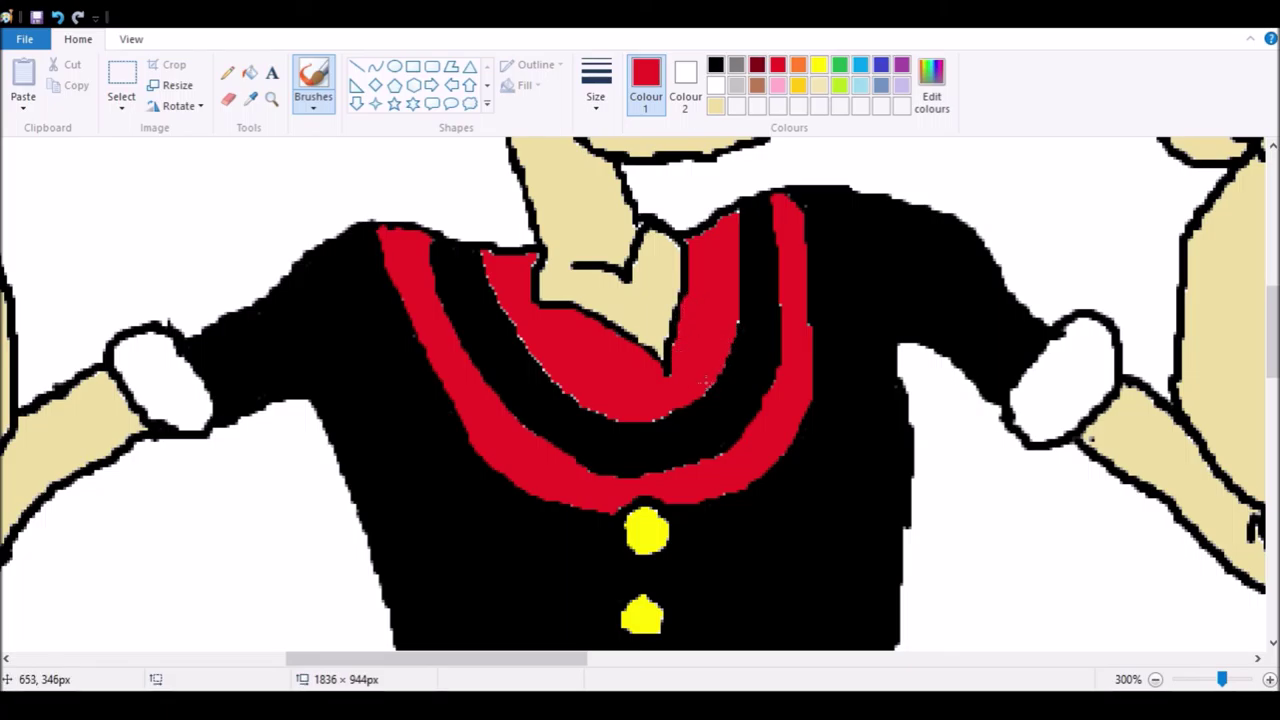
mouse_move(477, 246)
mouse_down()
mouse_move(545, 372)
mouse_move(600, 414)
mouse_up()
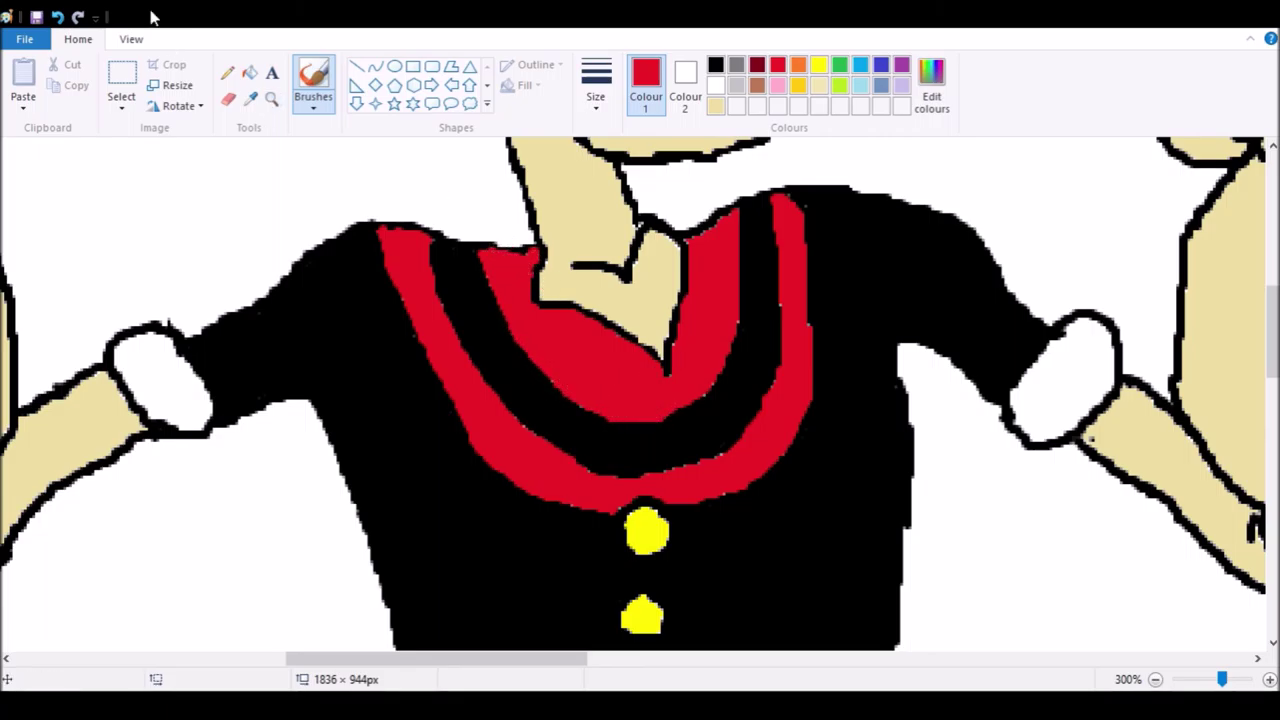
Fill the small white squares at the base of both anchor tattoos with the beige skin colour.
drag(1272, 332, 1272, 311)
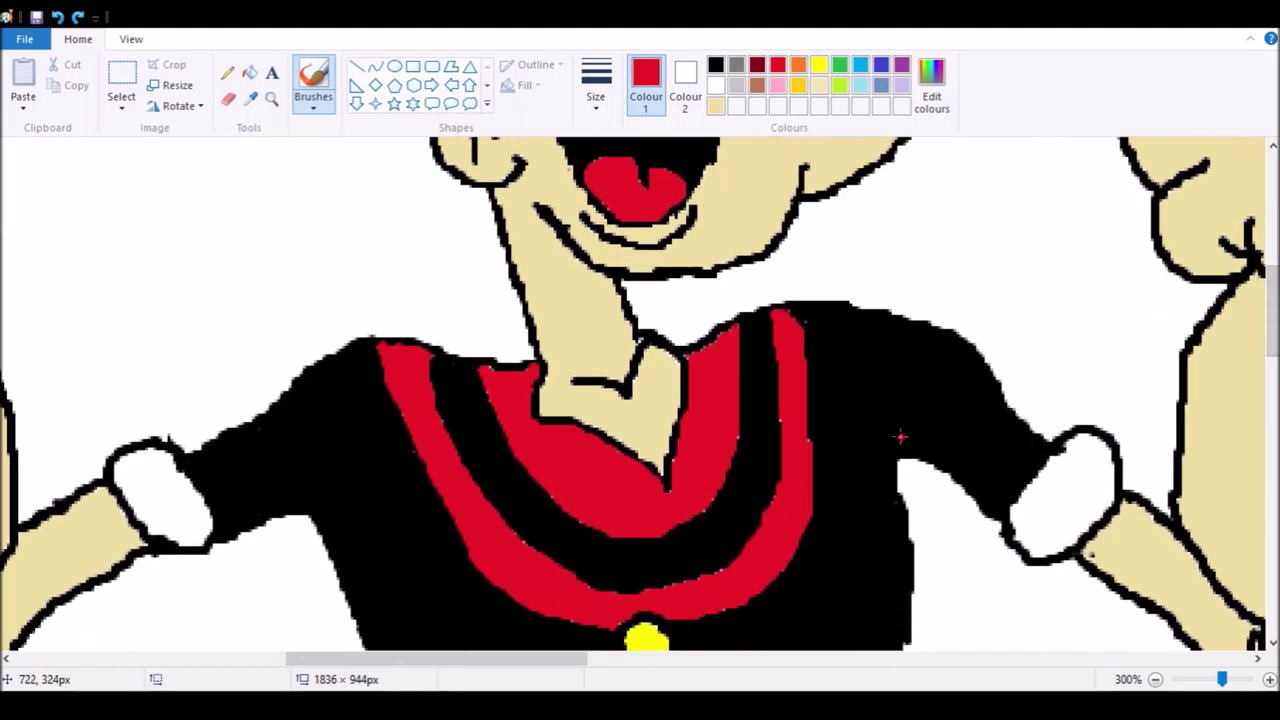
scroll(911, 437, down, 2)
scroll(911, 437, up, 3)
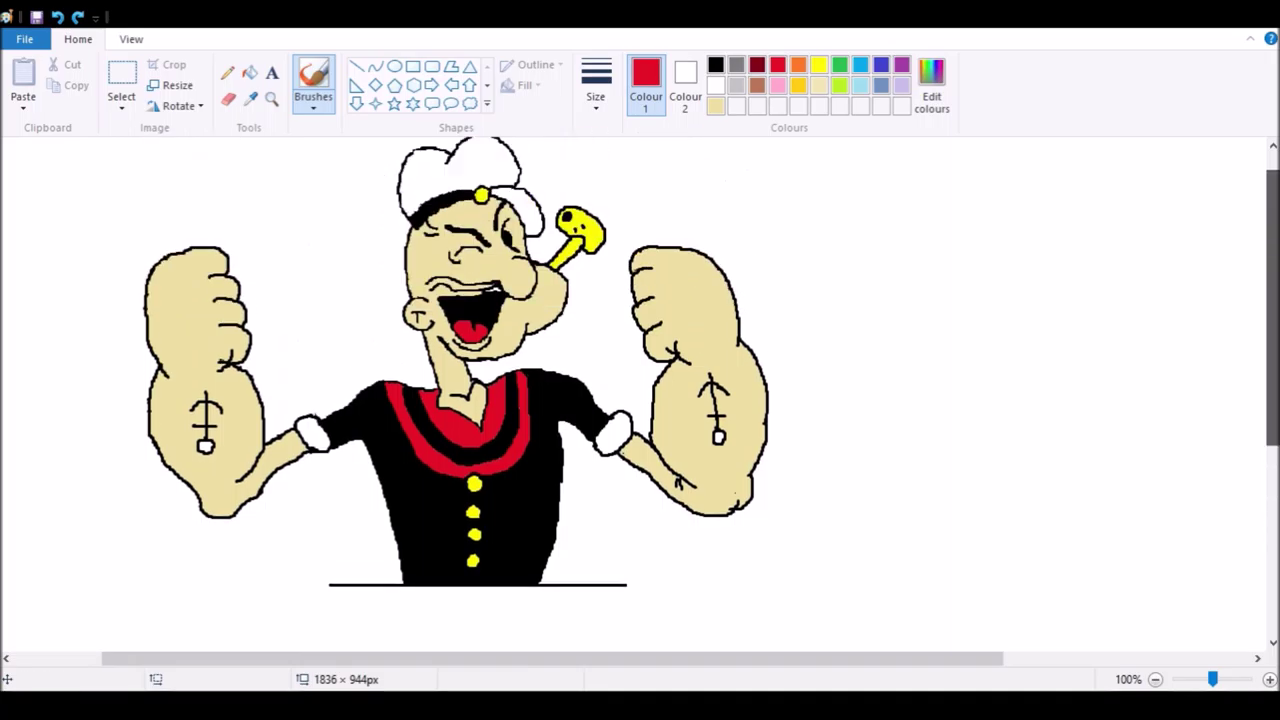
drag(623, 662, 528, 663)
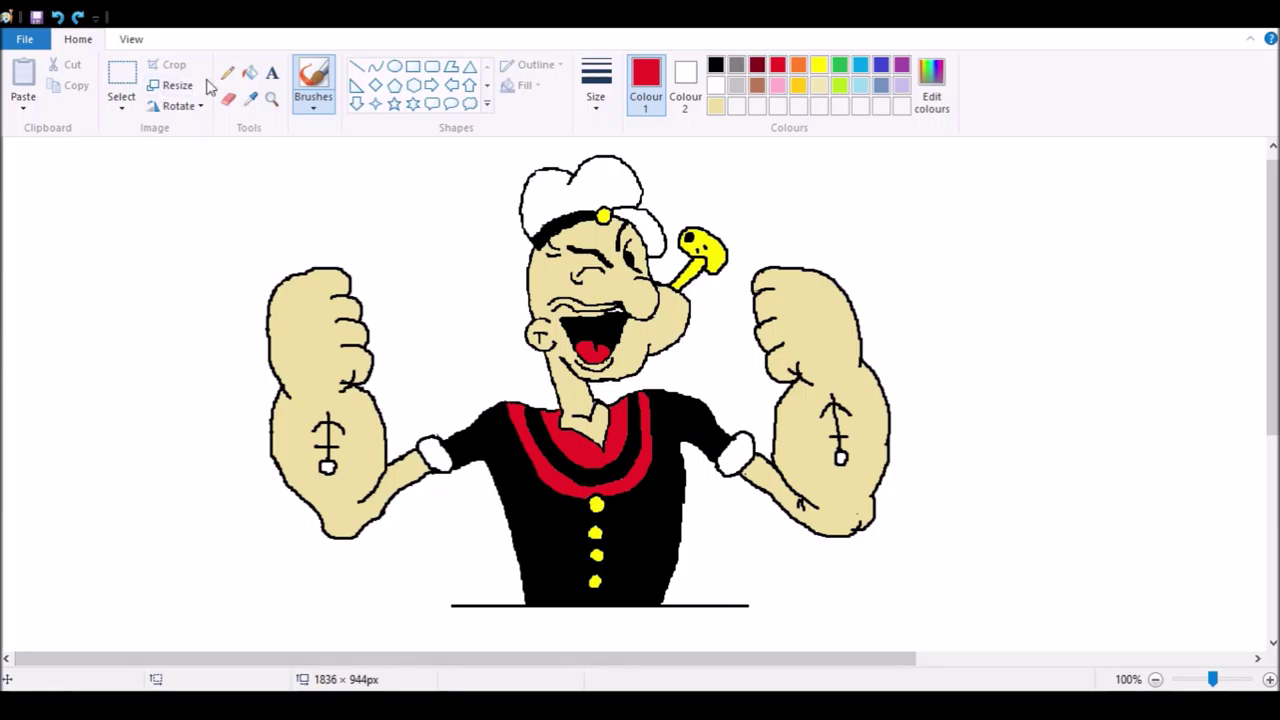
click(249, 72)
click(716, 106)
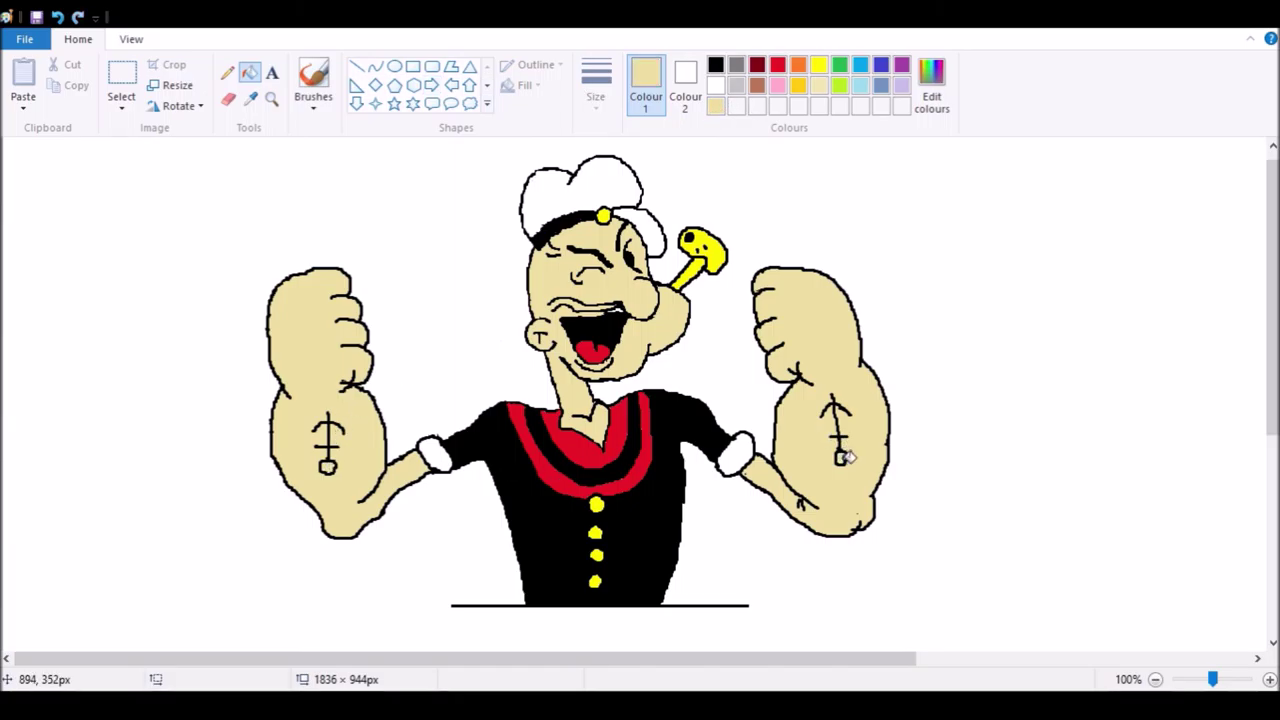